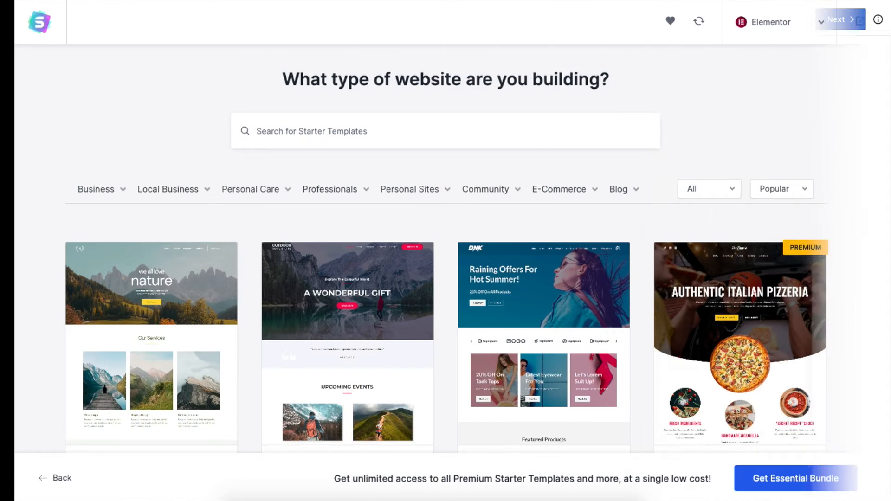
{"action": "scroll", "coordinate": [446, 251], "scroll_direction": "down", "scroll_amount": 5}
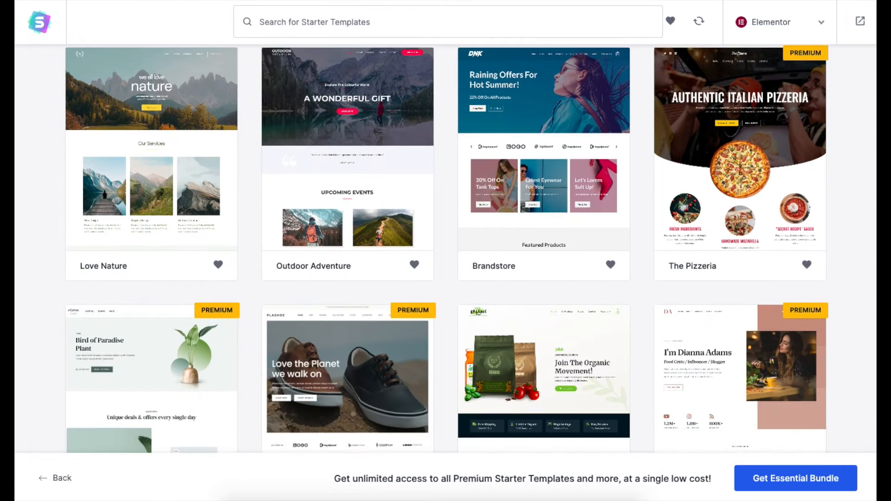
{"action": "scroll", "coordinate": [446, 250], "scroll_direction": "down", "scroll_amount": 5}
{"action": "left_click_drag", "start_coordinate": [39, 319], "coordinate": [581, 311]}
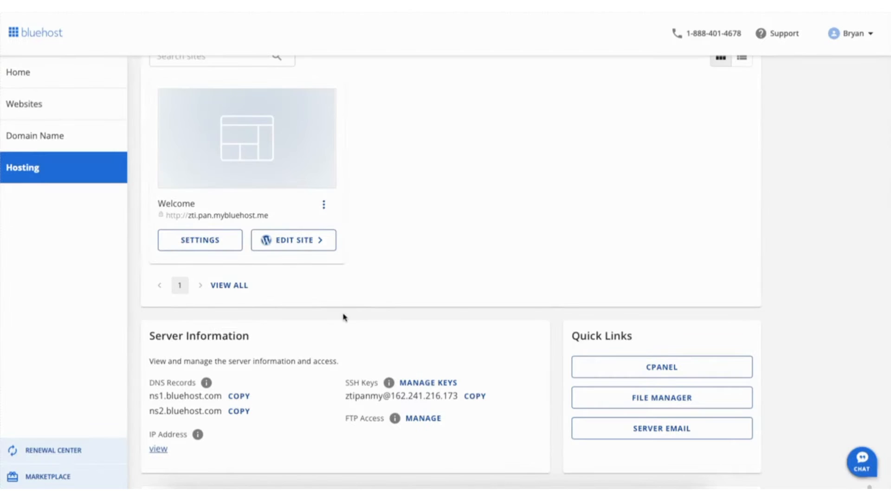
Step: Open the Welcome site's WordPress admin for editing and go to its General settings
{"action": "left_click", "coordinate": [288, 243]}
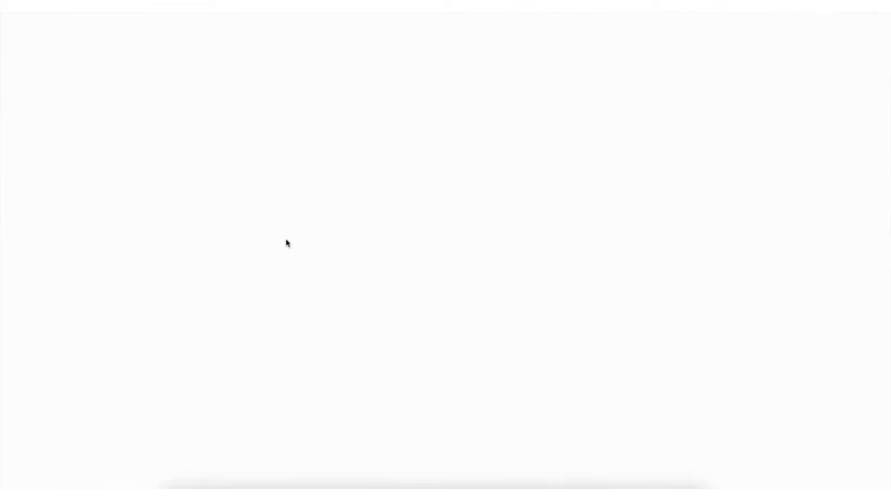
{"action": "scroll", "coordinate": [302, 291], "scroll_direction": "down", "scroll_amount": 3}
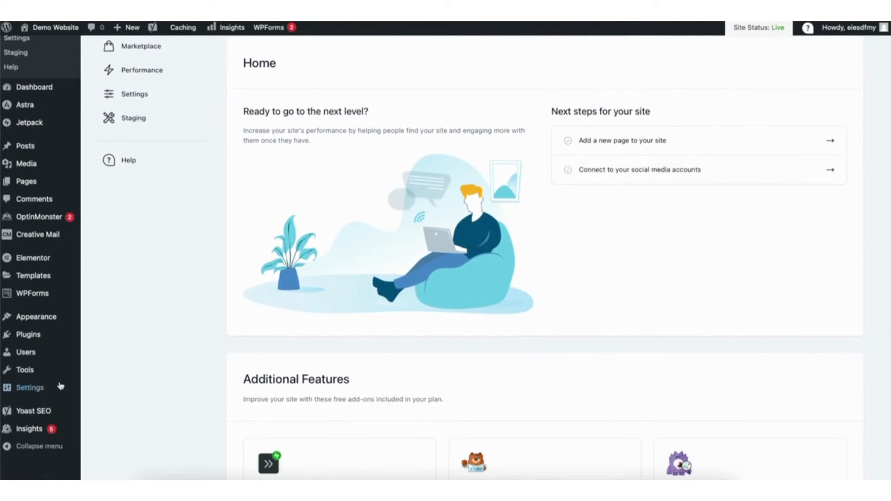
{"action": "mouse_move", "coordinate": [30, 391]}
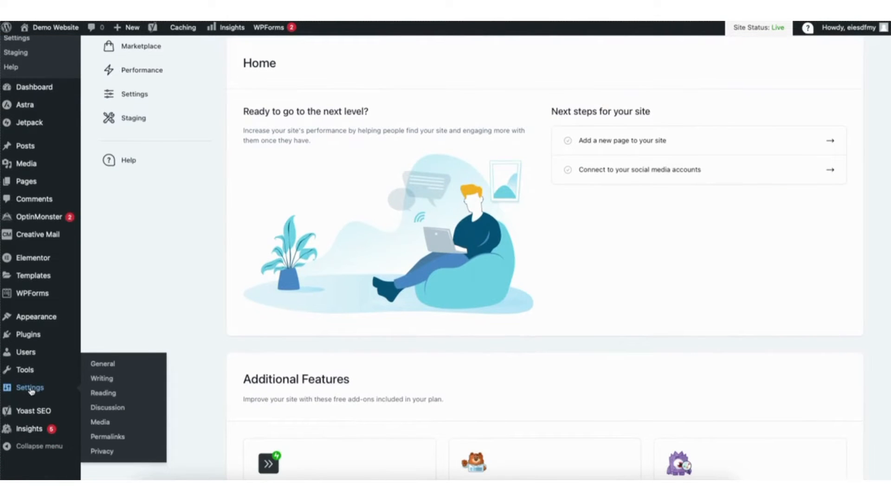
{"action": "left_click", "coordinate": [107, 366]}
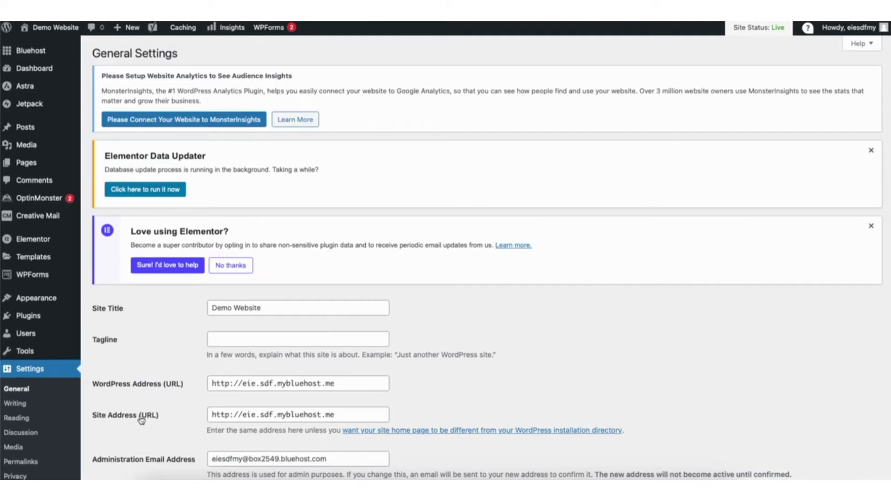
{"action": "left_click", "coordinate": [228, 384]}
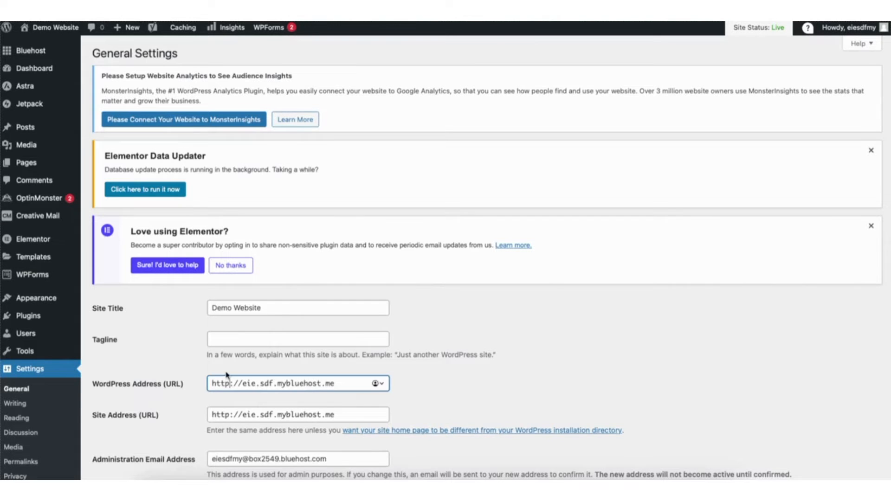
{"action": "type", "text": "s"}
{"action": "left_click", "coordinate": [231, 414]}
{"action": "type", "text": "s"}
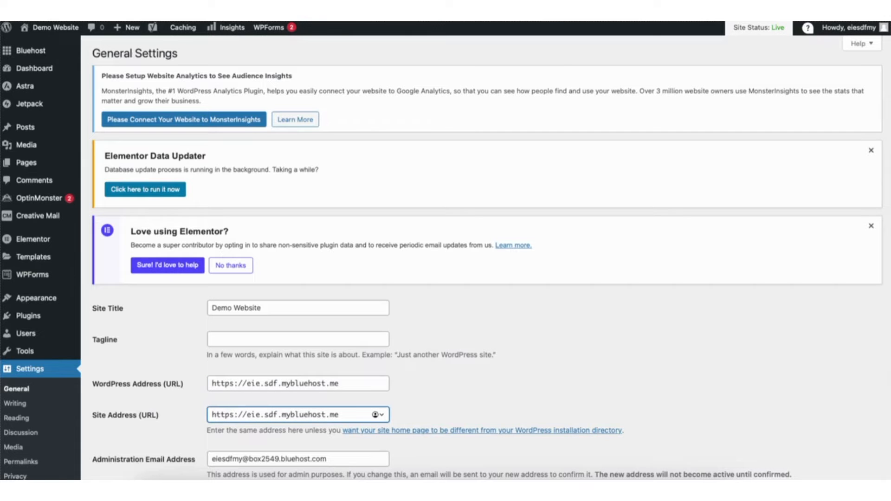
{"action": "scroll", "coordinate": [887, 368], "scroll_direction": "down", "scroll_amount": 15}
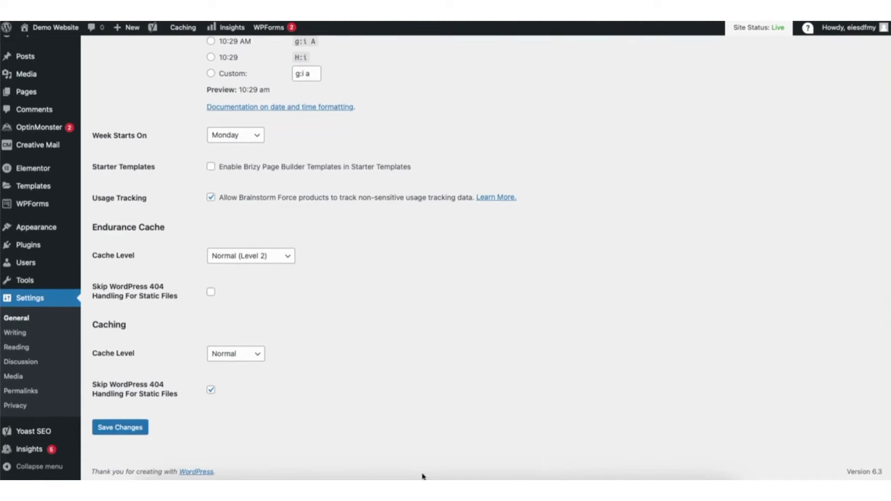
{"action": "left_click", "coordinate": [111, 429]}
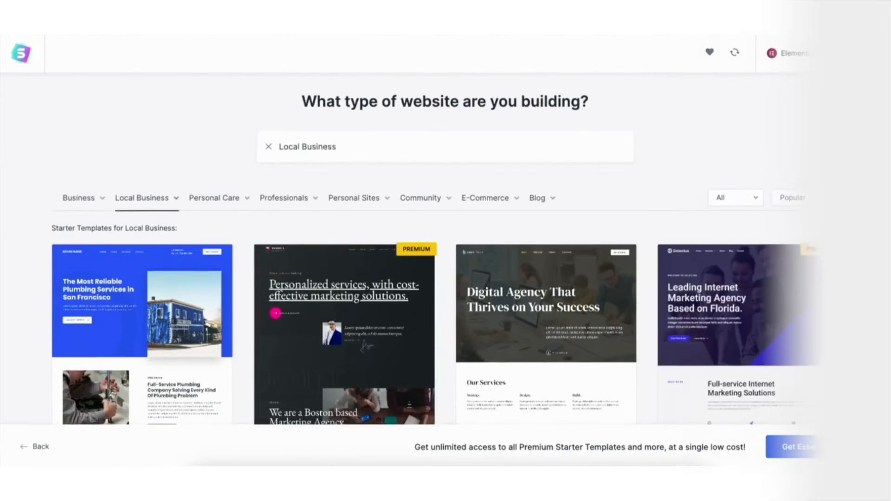
Step: Look through the starter templates in the Local Business category
{"action": "scroll", "coordinate": [445, 251], "scroll_direction": "down", "scroll_amount": 5}
{"action": "scroll", "coordinate": [446, 250], "scroll_direction": "down", "scroll_amount": 10}
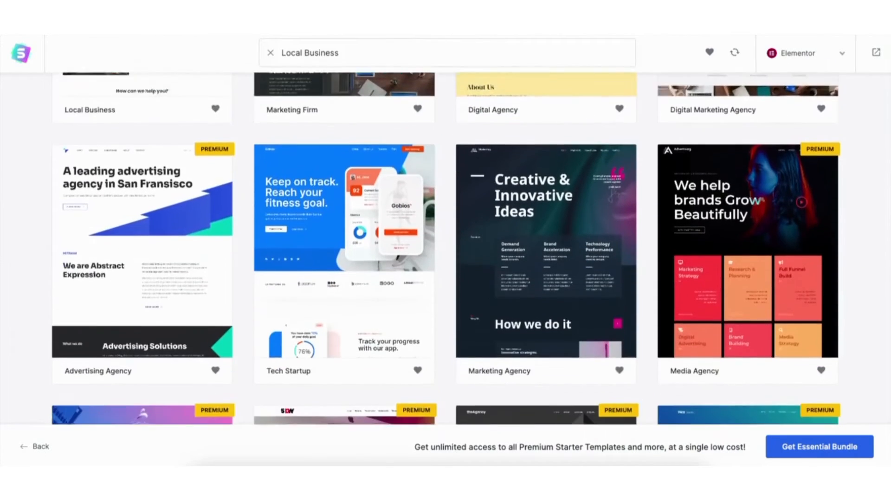
{"action": "scroll", "coordinate": [446, 250], "scroll_direction": "down", "scroll_amount": 10}
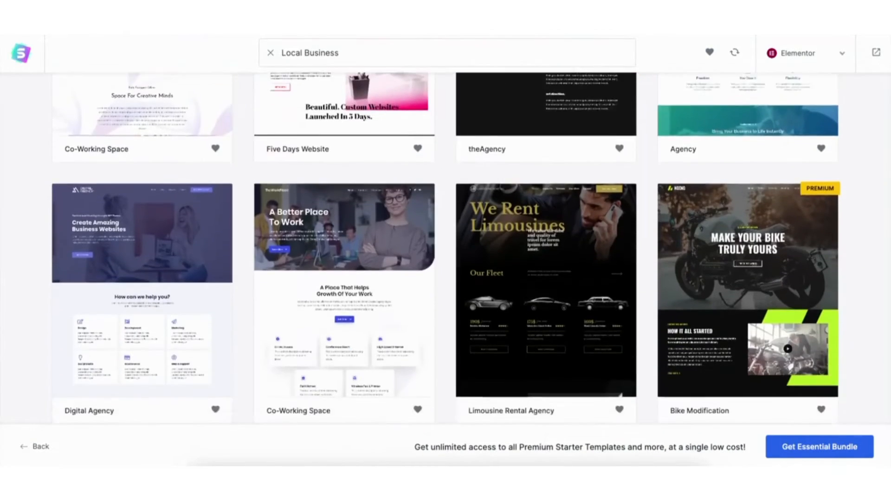
{"action": "scroll", "coordinate": [445, 250], "scroll_direction": "down", "scroll_amount": 3}
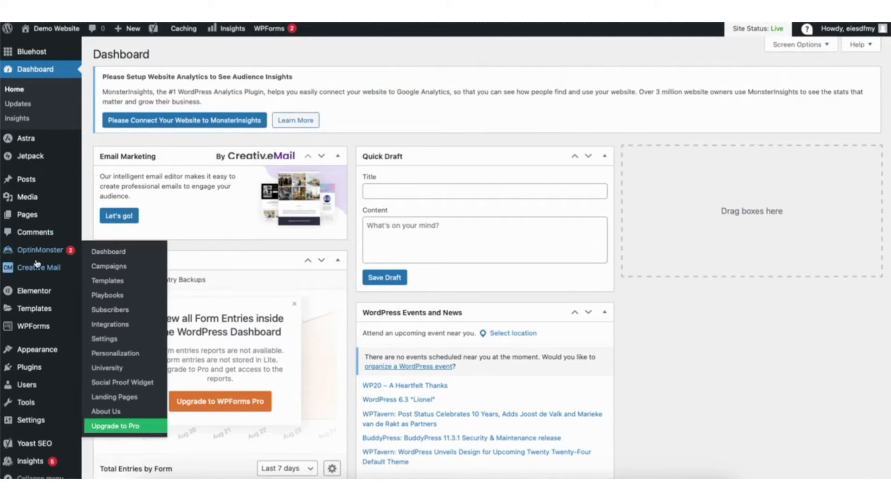
Step: Go from the installed themes to adding a new theme and look through the popular themes on offer
{"action": "mouse_move", "coordinate": [36, 353]}
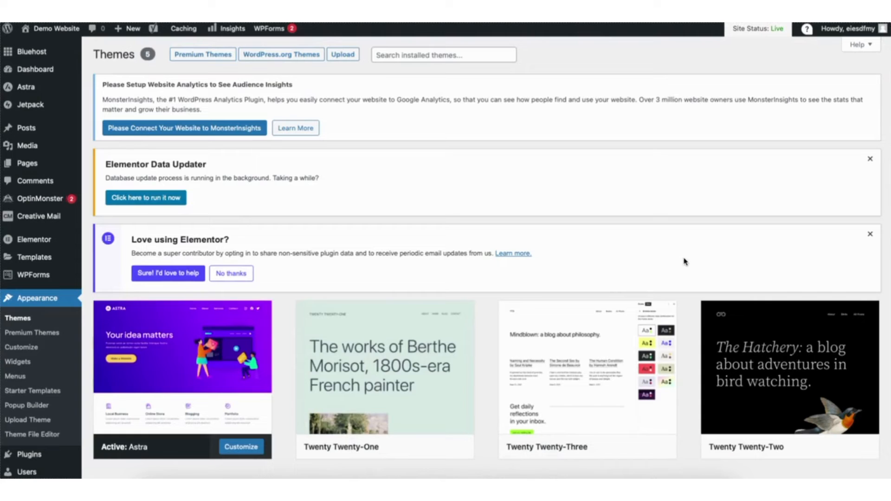
{"action": "scroll", "coordinate": [684, 261], "scroll_direction": "down", "scroll_amount": 5}
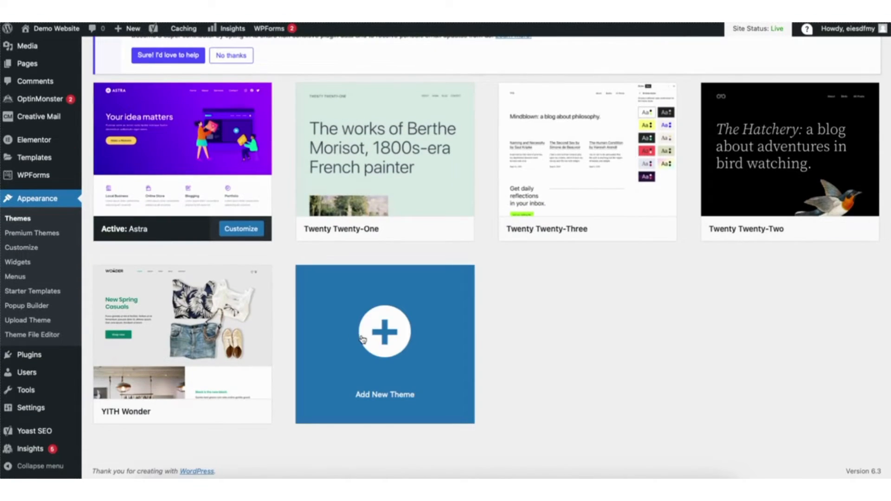
{"action": "left_click", "coordinate": [364, 336]}
{"action": "scroll", "coordinate": [364, 335], "scroll_direction": "down", "scroll_amount": 8}
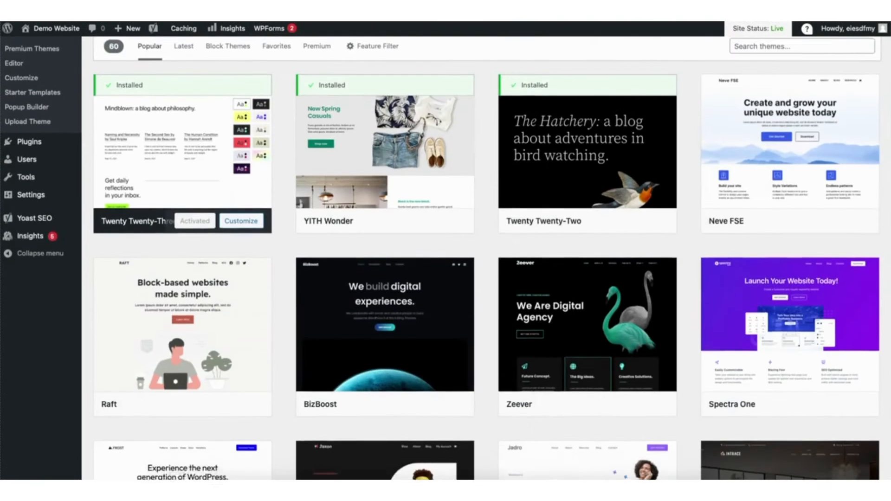
{"action": "scroll", "coordinate": [481, 258], "scroll_direction": "down", "scroll_amount": 7}
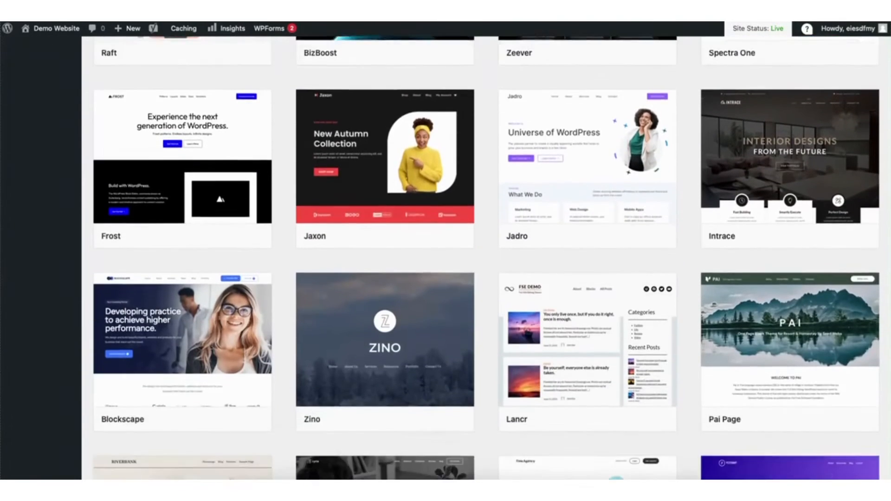
{"action": "scroll", "coordinate": [487, 258], "scroll_direction": "down", "scroll_amount": 6}
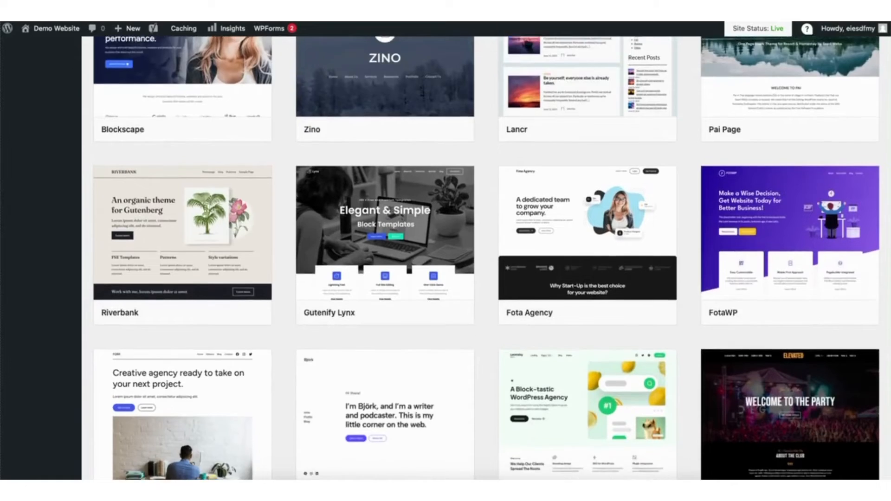
{"action": "scroll", "coordinate": [486, 258], "scroll_direction": "down", "scroll_amount": 3}
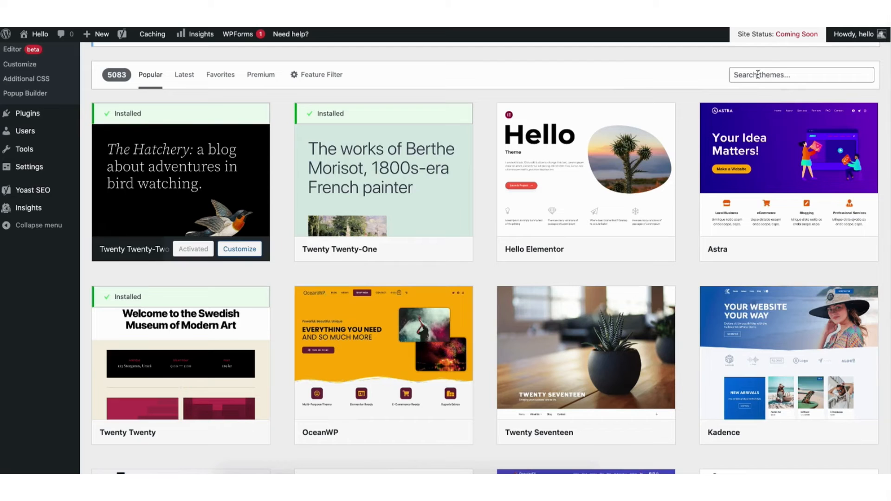
Step: Search the theme directory for "astra", then install and activate the Astra theme
{"action": "left_click", "coordinate": [757, 75]}
{"action": "type", "text": "astra"}
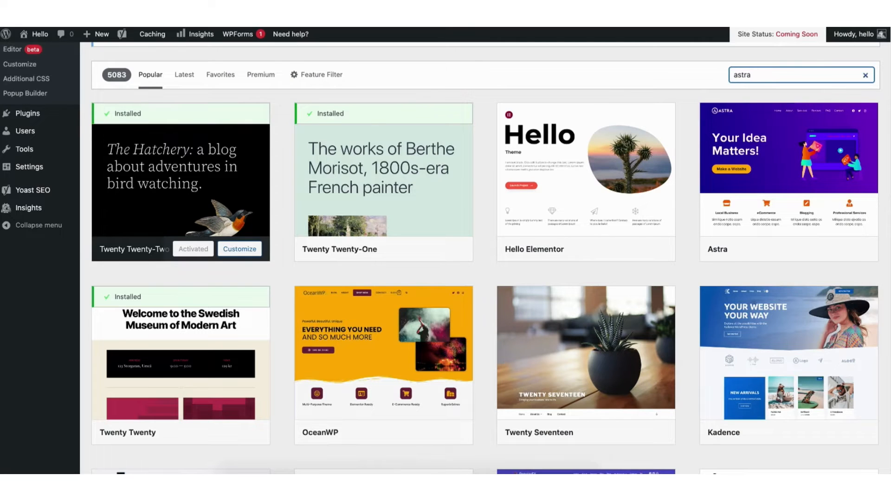
{"action": "scroll", "coordinate": [227, 266], "scroll_direction": "down", "scroll_amount": 5}
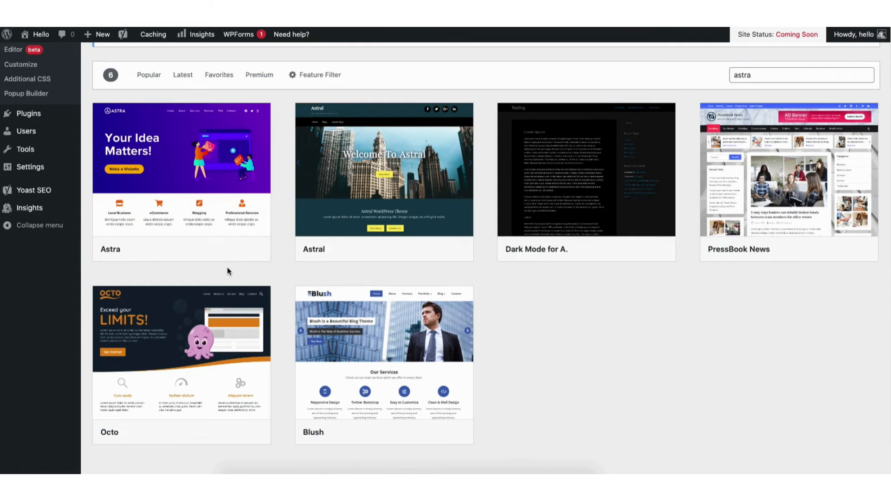
{"action": "left_click", "coordinate": [203, 249]}
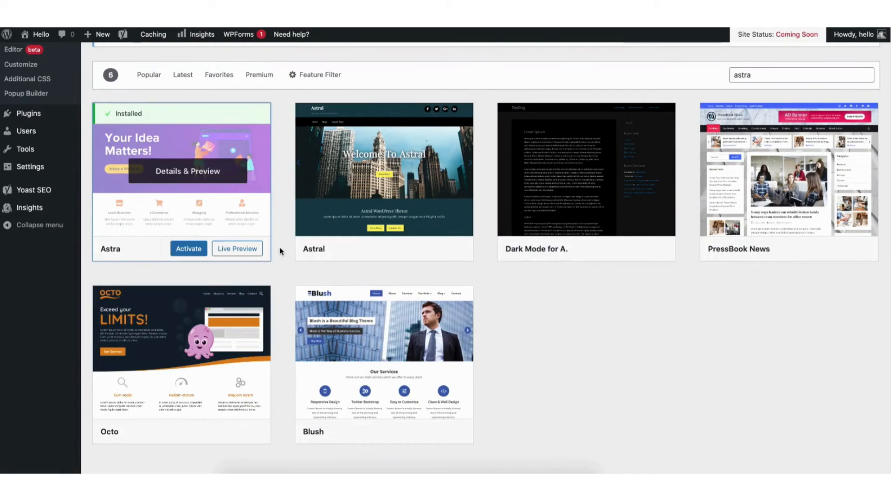
{"action": "left_click", "coordinate": [189, 252]}
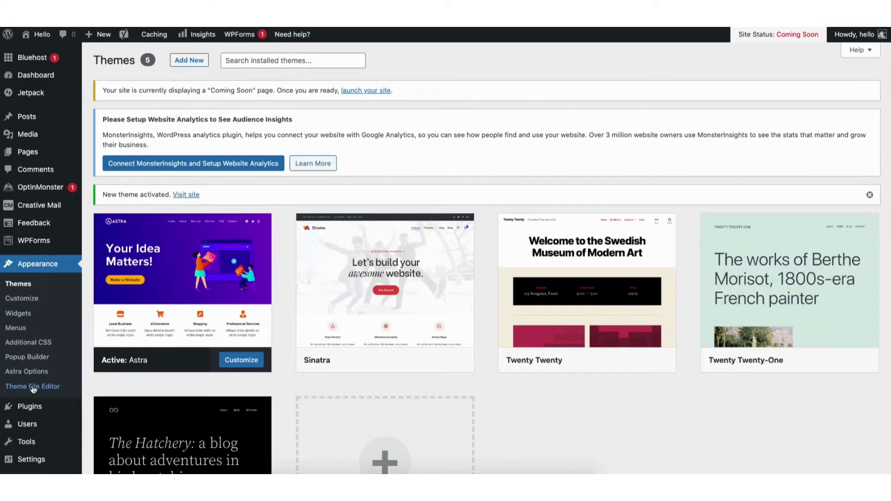
Step: Find the "starter templates" plugin by Brainstorm Force in the plugin directory, install it and activate it
{"action": "mouse_move", "coordinate": [30, 408]}
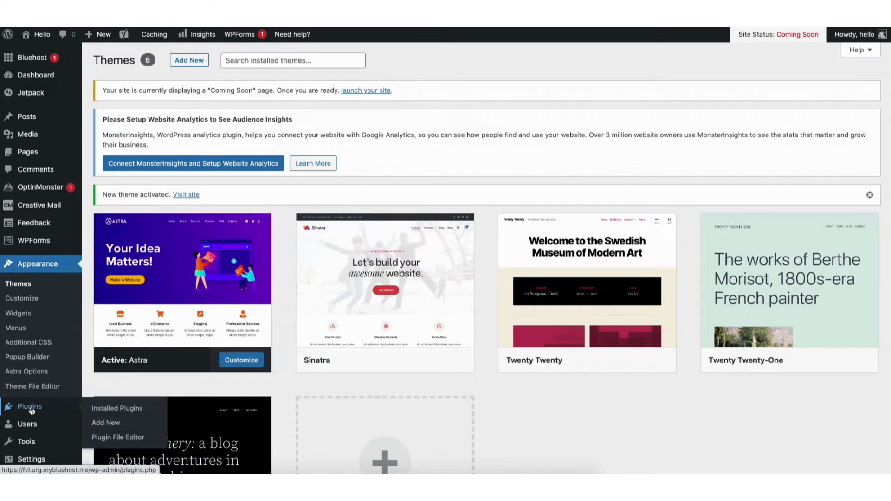
{"action": "left_click", "coordinate": [106, 423]}
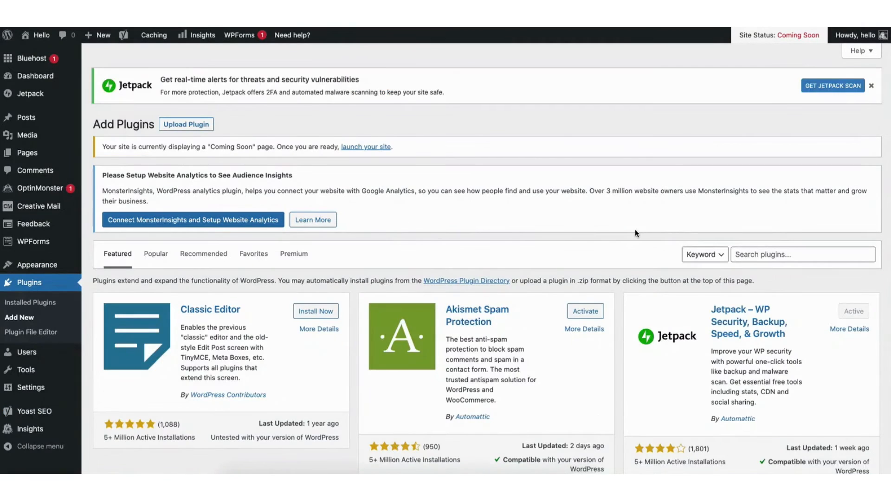
{"action": "left_click", "coordinate": [754, 253]}
{"action": "type", "text": "starter templates"}
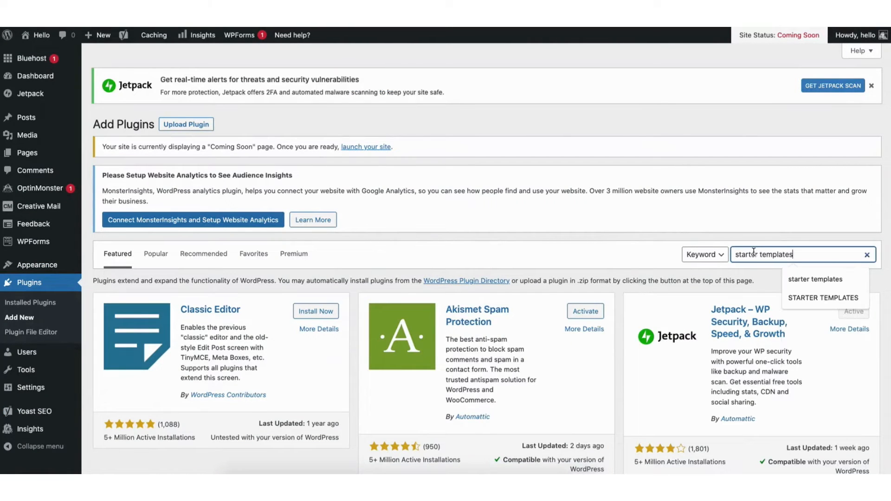
{"action": "key", "text": "Return"}
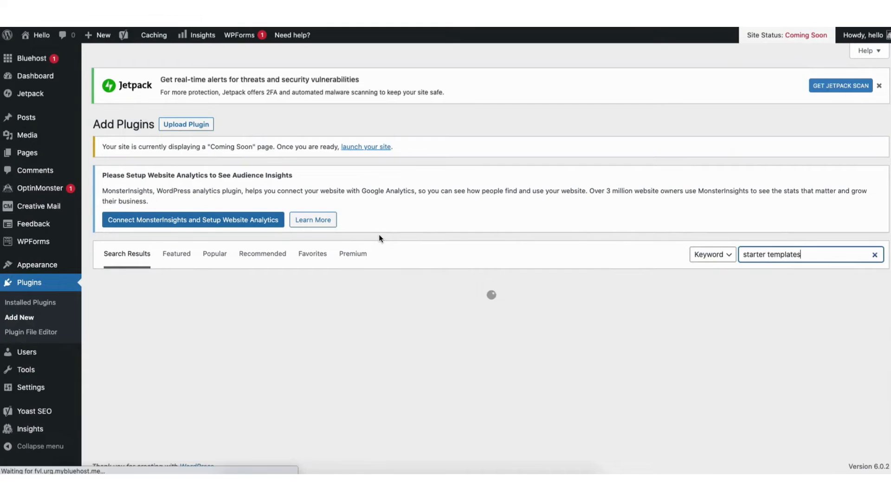
{"action": "left_click", "coordinate": [312, 311]}
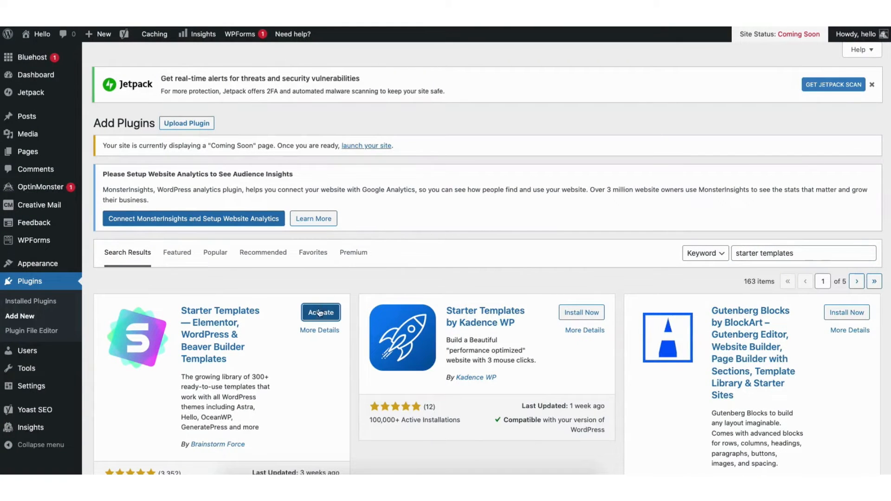
{"action": "left_click", "coordinate": [319, 317]}
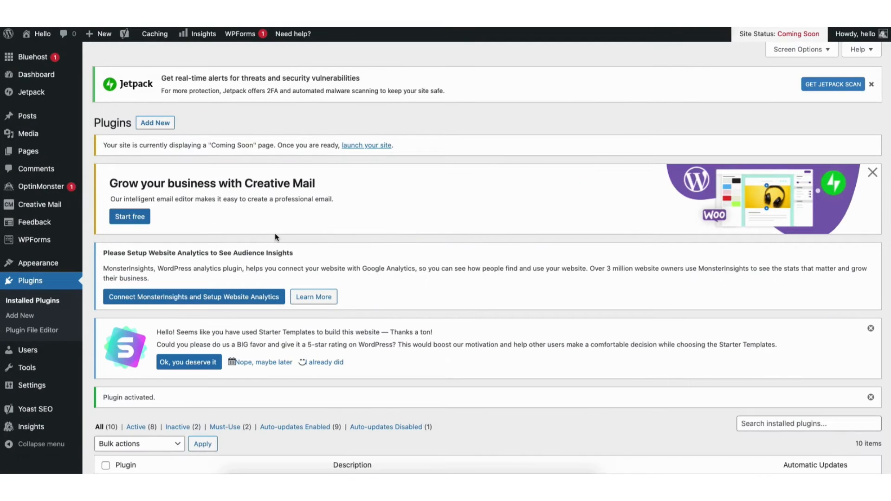
Step: Open the Starter Templates library and look through the available Elementor website designs
{"action": "mouse_move", "coordinate": [41, 268]}
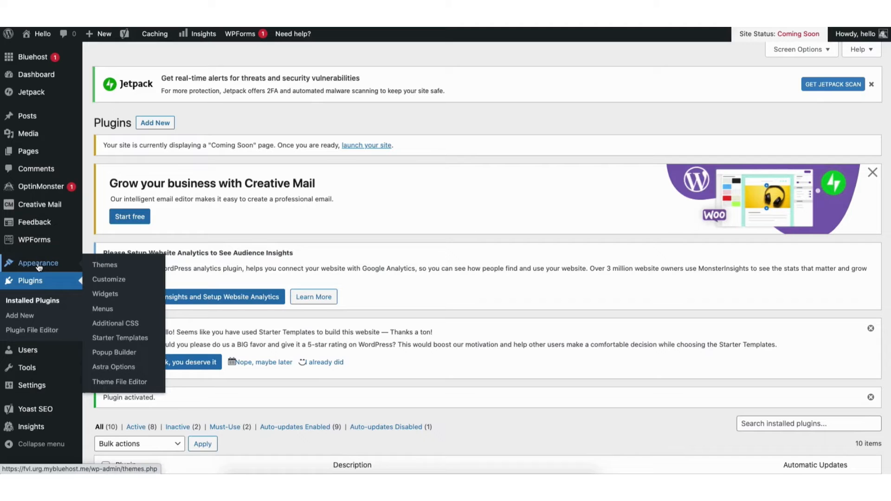
{"action": "left_click", "coordinate": [113, 340]}
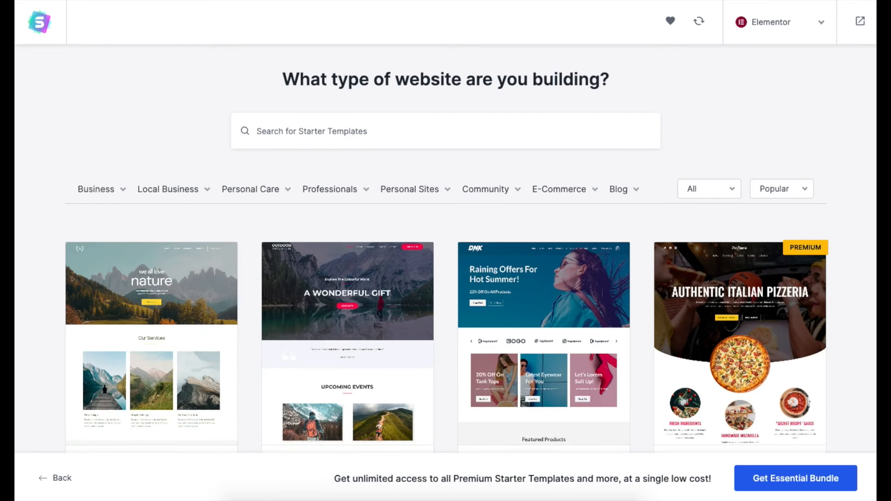
{"action": "scroll", "coordinate": [445, 251], "scroll_direction": "down", "scroll_amount": 5}
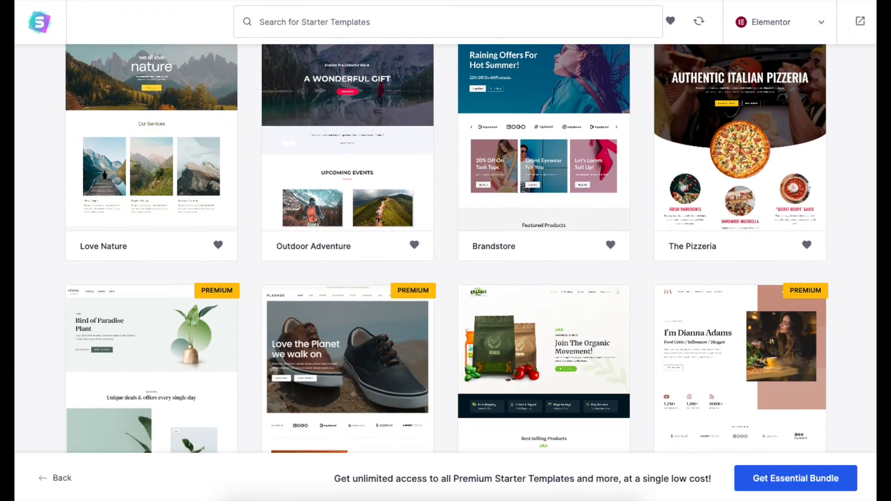
{"action": "scroll", "coordinate": [446, 251], "scroll_direction": "down", "scroll_amount": 7}
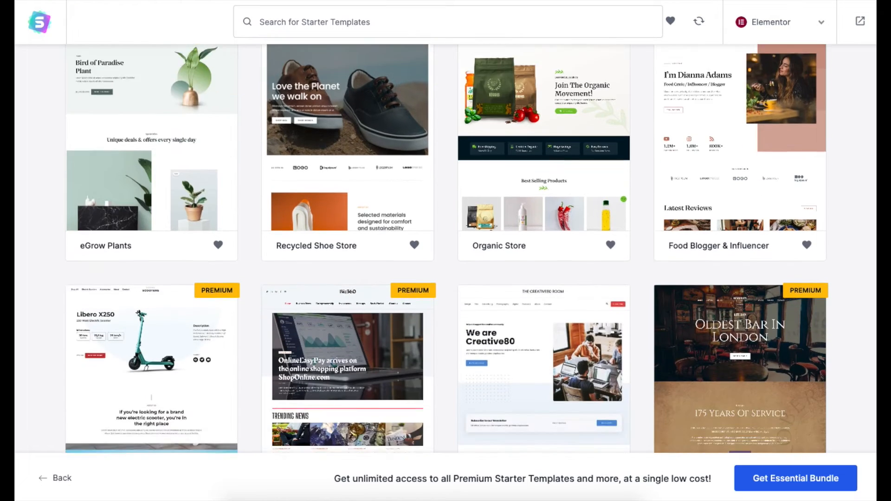
{"action": "scroll", "coordinate": [384, 369], "scroll_direction": "down", "scroll_amount": 7}
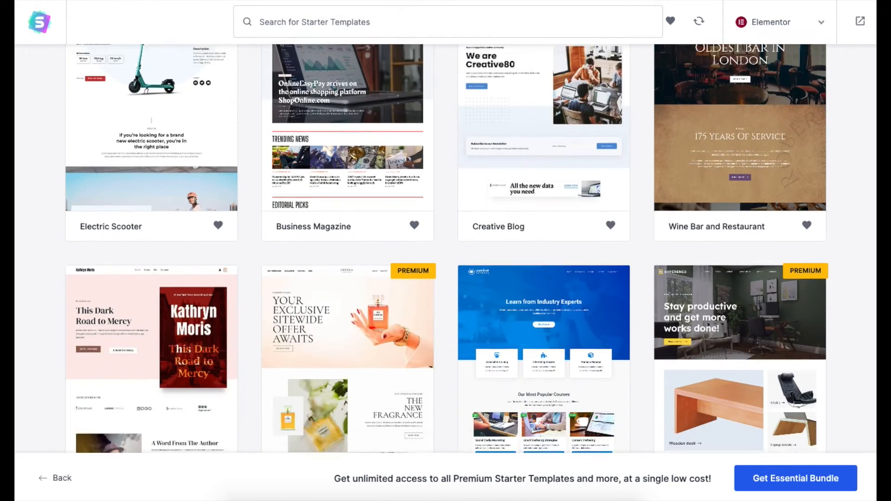
{"action": "scroll", "coordinate": [383, 369], "scroll_direction": "down", "scroll_amount": 5}
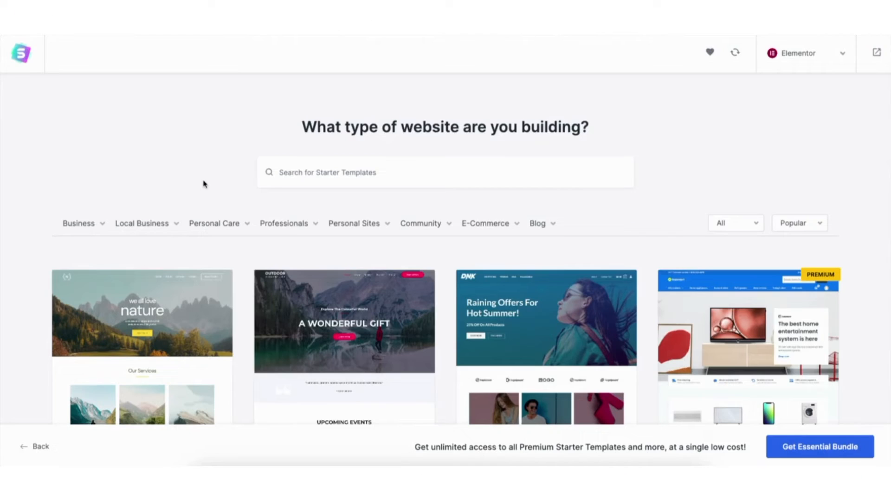
Step: Search the starter templates for "local business" and look over the template categories
{"action": "left_click", "coordinate": [320, 171]}
{"action": "type", "text": "local bu"}
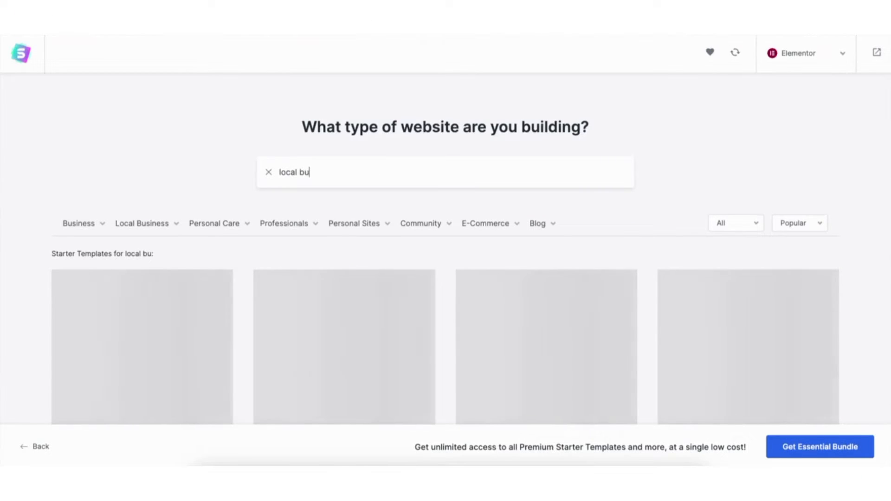
{"action": "type", "text": "siness"}
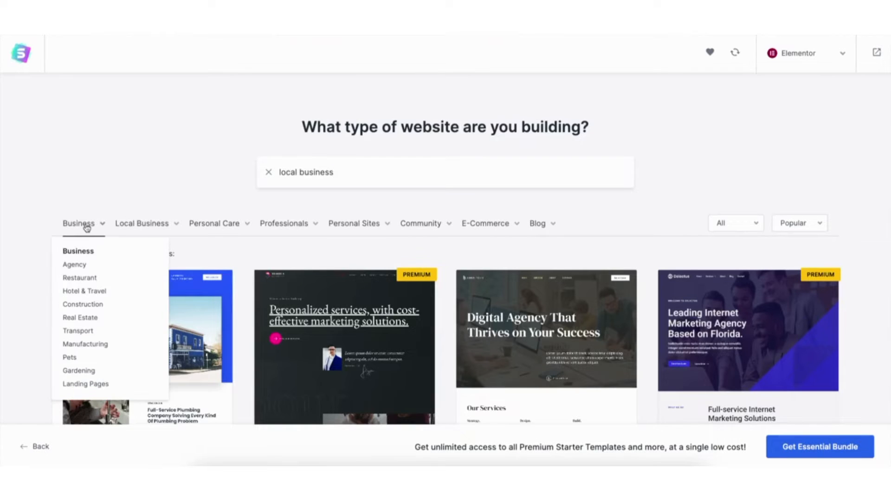
{"action": "mouse_move", "coordinate": [139, 226]}
{"action": "mouse_move", "coordinate": [206, 225]}
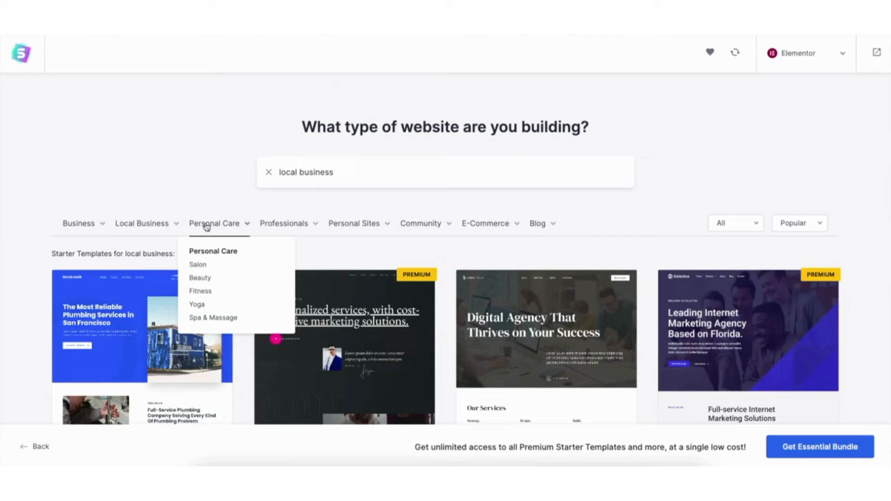
Step: Preview the Local Business template's homepage down to its services section, then close the preview
{"action": "left_click", "coordinate": [144, 321]}
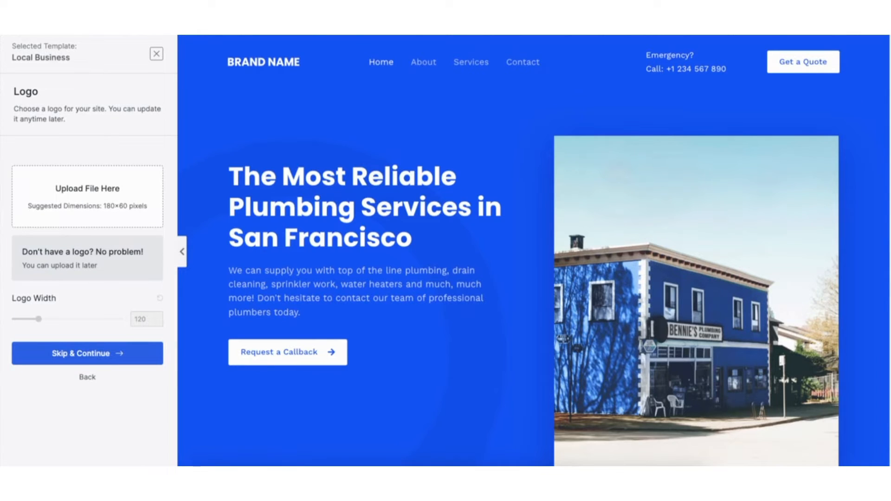
{"action": "scroll", "coordinate": [534, 251], "scroll_direction": "down", "scroll_amount": 4}
{"action": "scroll", "coordinate": [534, 251], "scroll_direction": "down", "scroll_amount": 12}
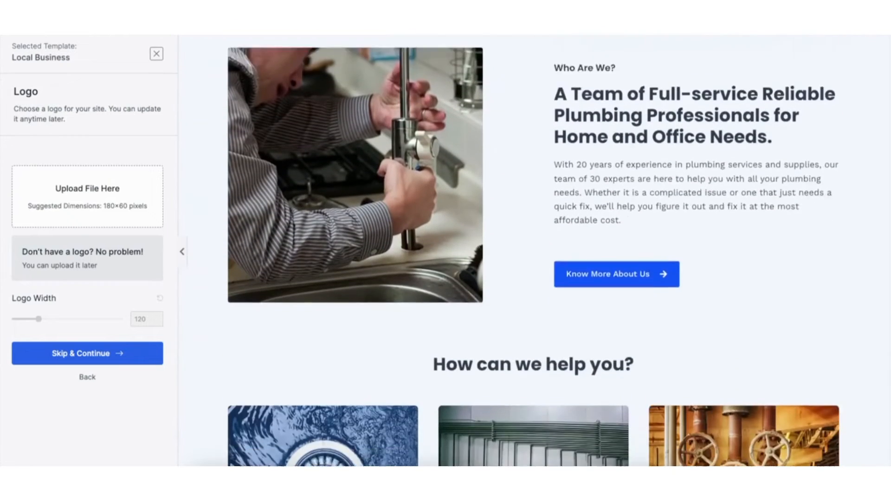
{"action": "scroll", "coordinate": [534, 251], "scroll_direction": "down", "scroll_amount": 3}
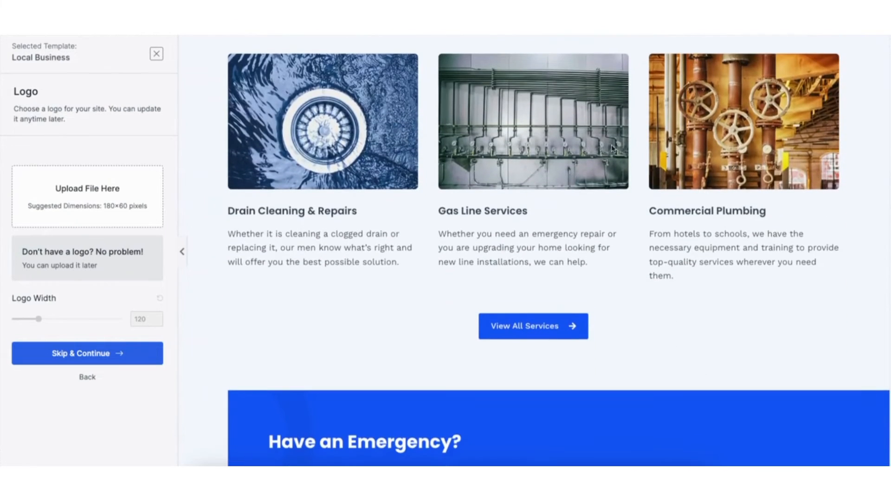
{"action": "left_click", "coordinate": [156, 54]}
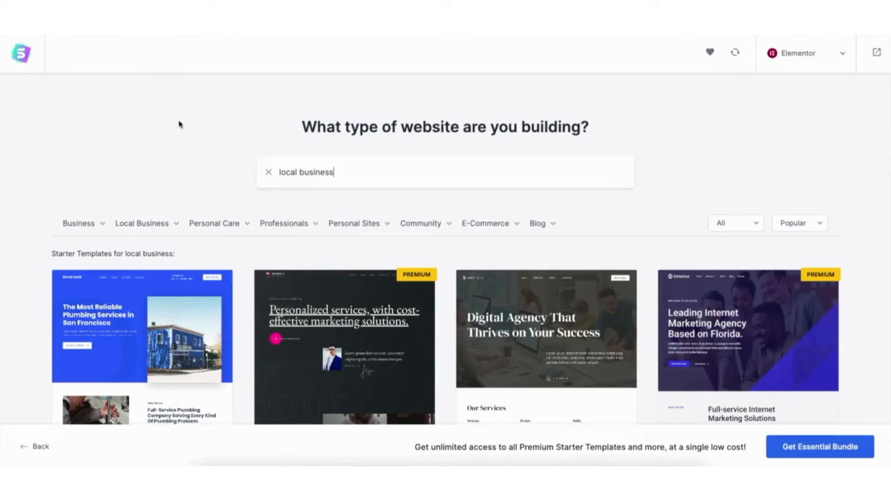
Step: Choose the Local Business template and continue without uploading a logo
{"action": "mouse_move", "coordinate": [147, 225]}
{"action": "scroll", "coordinate": [794, 102], "scroll_direction": "down", "scroll_amount": 4}
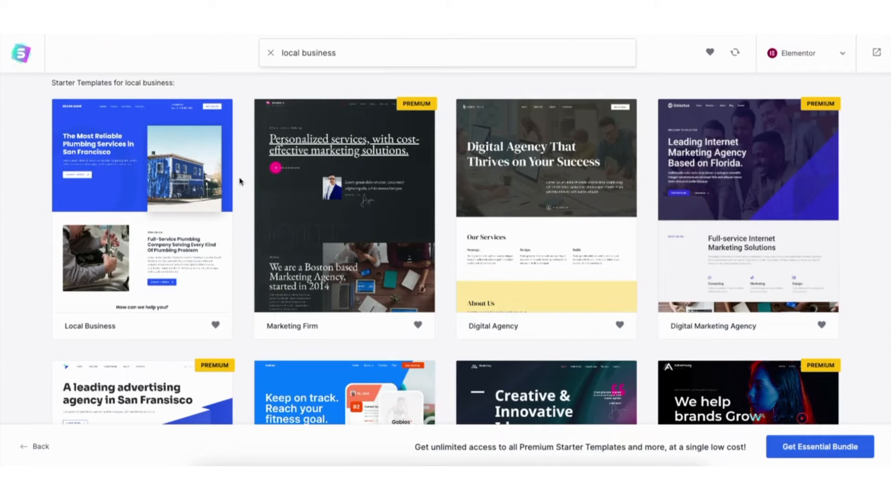
{"action": "left_click", "coordinate": [126, 208]}
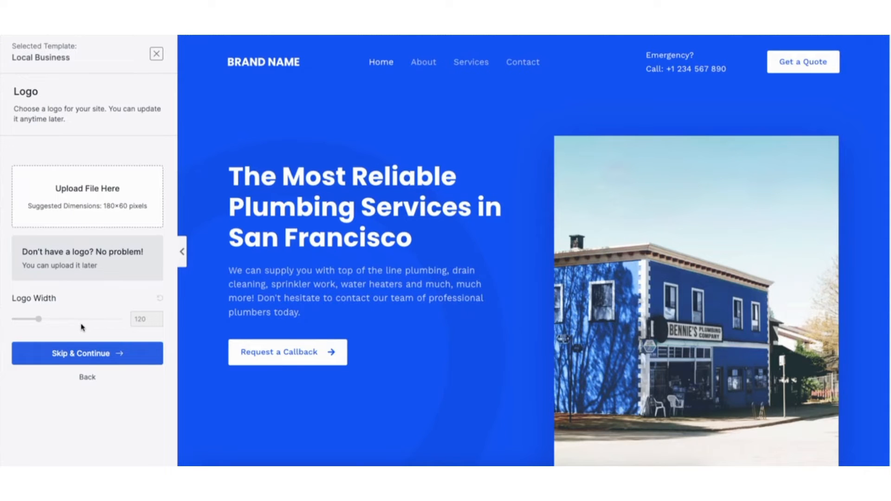
{"action": "left_click", "coordinate": [88, 350]}
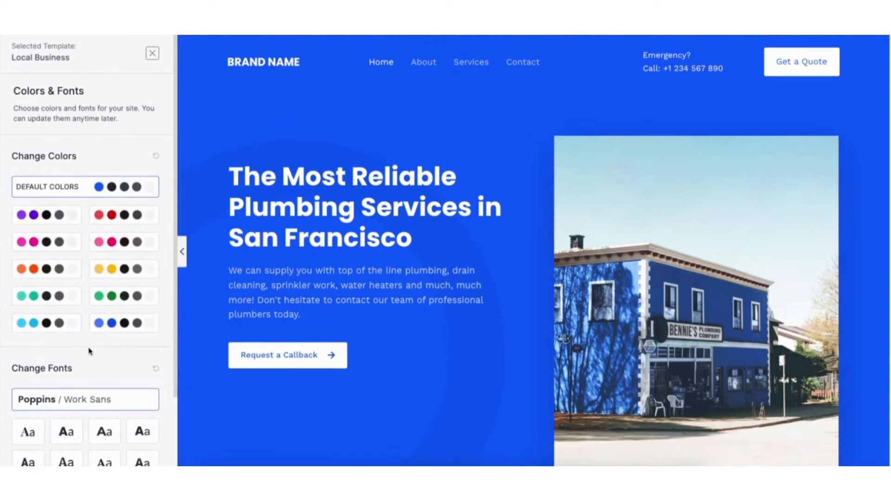
Step: Try out several color palettes on the template and settle on the yellow one
{"action": "left_click", "coordinate": [56, 220]}
{"action": "left_click", "coordinate": [49, 246]}
{"action": "left_click", "coordinate": [59, 270]}
{"action": "left_click", "coordinate": [116, 218]}
{"action": "left_click", "coordinate": [114, 268]}
{"action": "left_click", "coordinate": [103, 295]}
{"action": "left_click", "coordinate": [68, 294]}
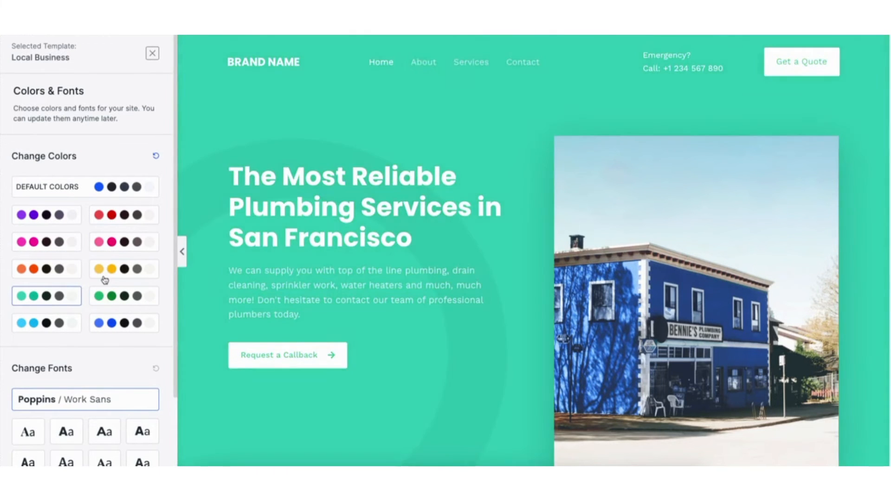
{"action": "left_click", "coordinate": [110, 273]}
{"action": "left_click", "coordinate": [106, 323]}
{"action": "left_click", "coordinate": [56, 323]}
{"action": "left_click", "coordinate": [124, 272]}
Step: Keep the Poppins / Work Sans fonts and build the website with all the advanced import options enabled
{"action": "left_click_drag", "start_coordinate": [175, 253], "coordinate": [178, 338]}
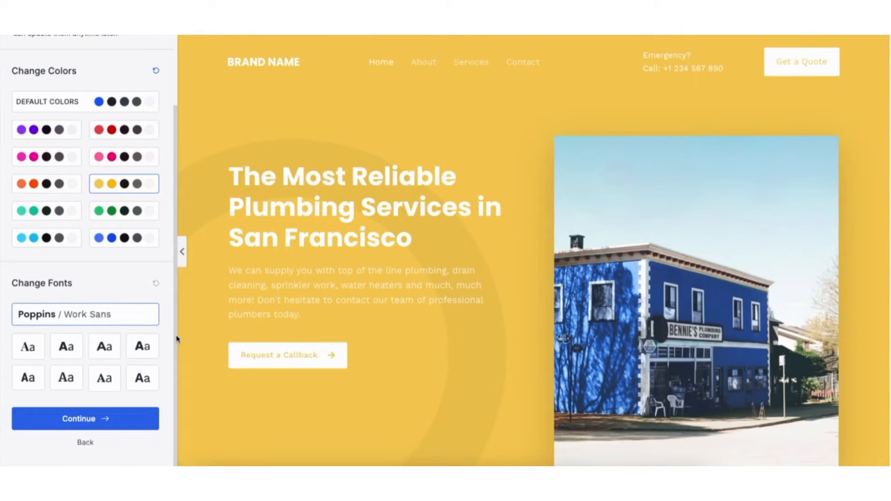
{"action": "left_click", "coordinate": [78, 419]}
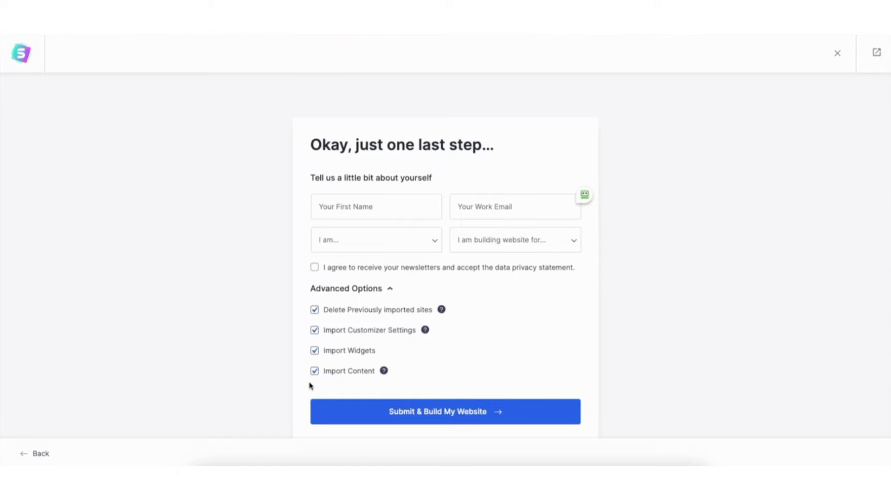
{"action": "left_click", "coordinate": [430, 413]}
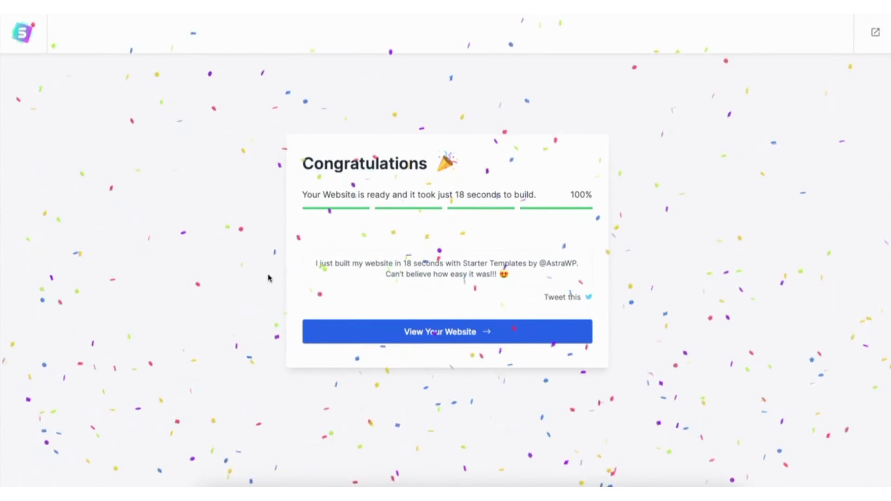
Step: View the newly built website and look through its homepage down to the footer
{"action": "left_click", "coordinate": [420, 334]}
{"action": "scroll", "coordinate": [419, 335], "scroll_direction": "down", "scroll_amount": 6}
{"action": "scroll", "coordinate": [445, 257], "scroll_direction": "down", "scroll_amount": 10}
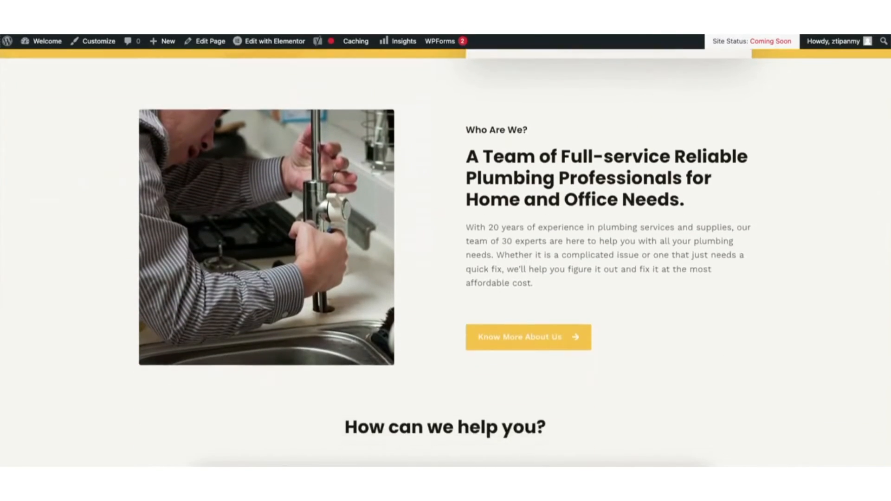
{"action": "scroll", "coordinate": [446, 257], "scroll_direction": "down", "scroll_amount": 8}
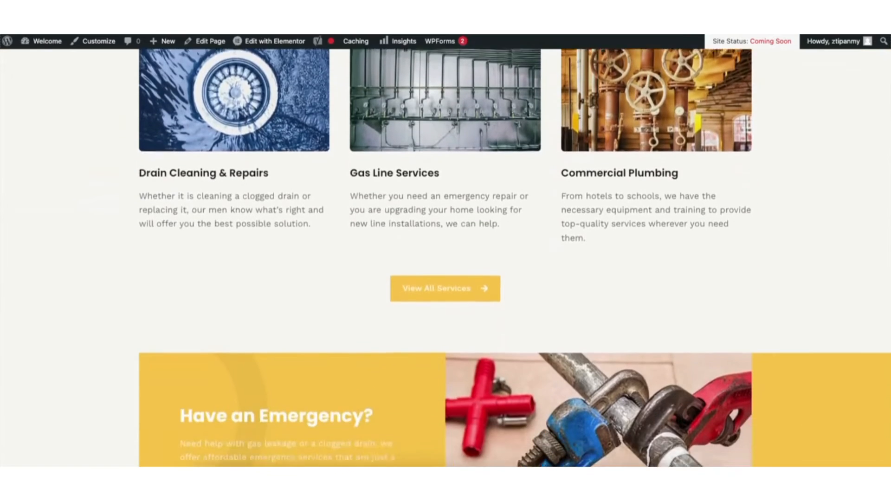
{"action": "scroll", "coordinate": [446, 258], "scroll_direction": "down", "scroll_amount": 10}
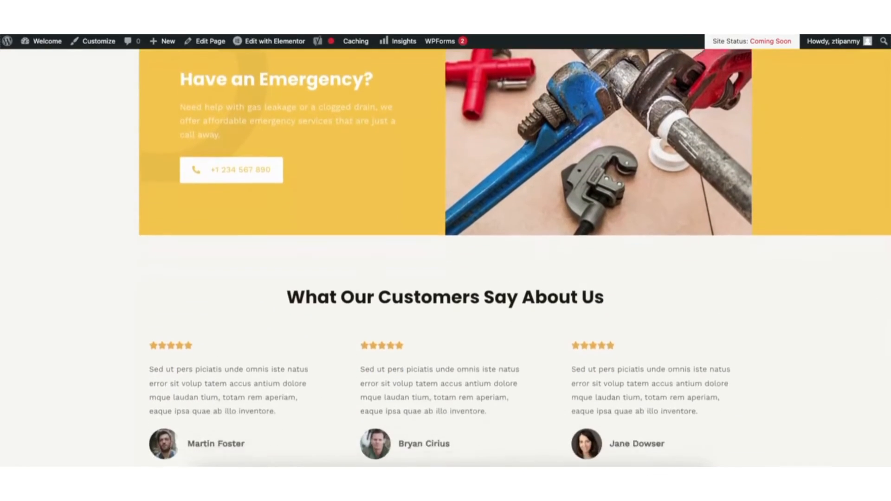
{"action": "scroll", "coordinate": [446, 258], "scroll_direction": "down", "scroll_amount": 10}
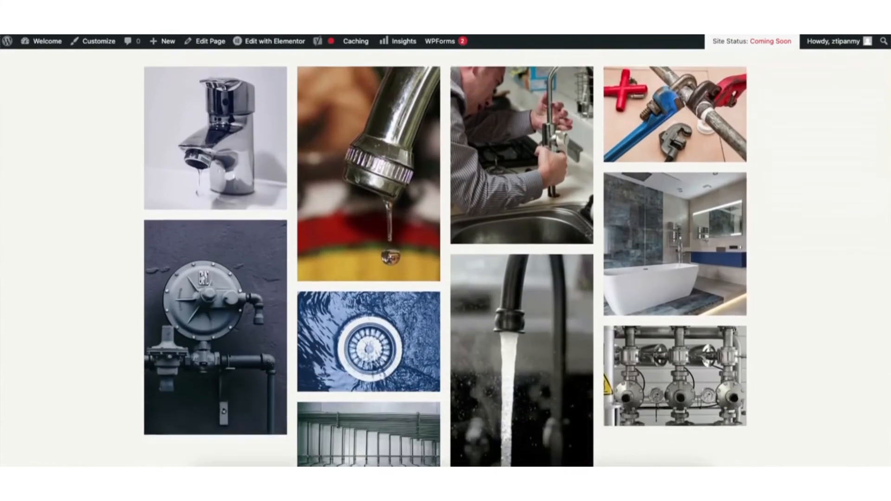
{"action": "scroll", "coordinate": [889, 427], "scroll_direction": "down", "scroll_amount": 6}
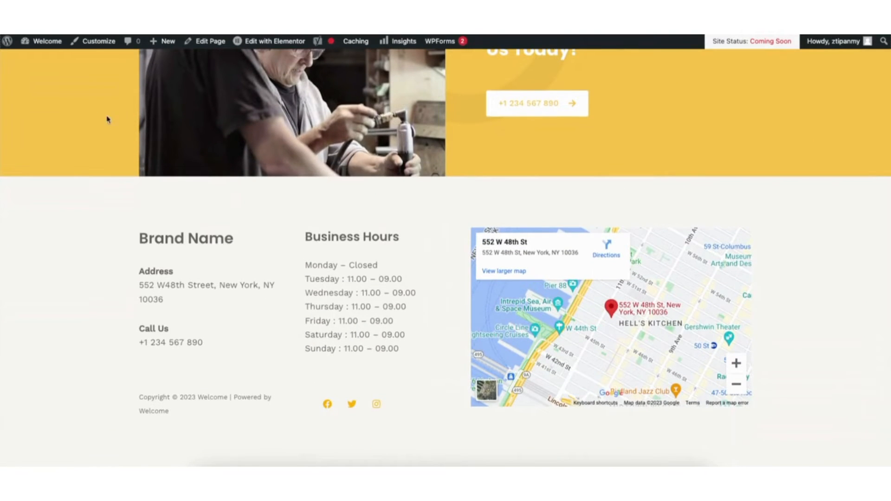
Step: Go to the WordPress dashboard and open the Features section of Elementor's settings
{"action": "mouse_move", "coordinate": [49, 44]}
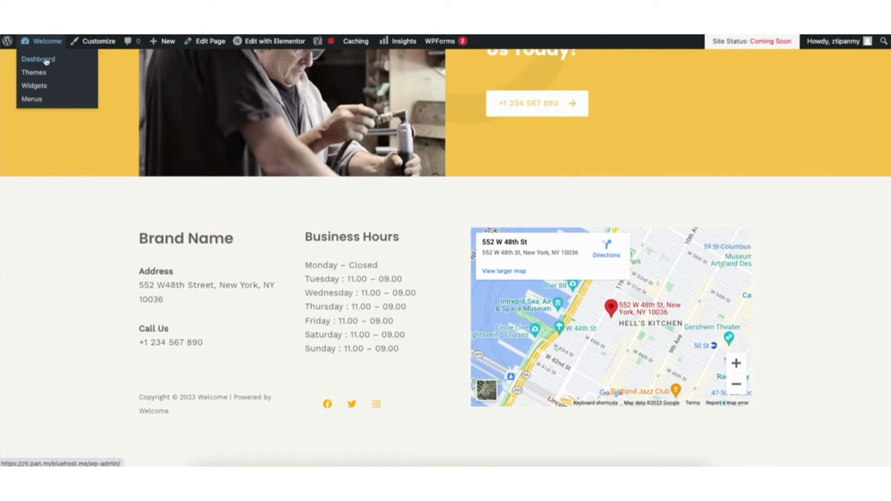
{"action": "left_click", "coordinate": [38, 60]}
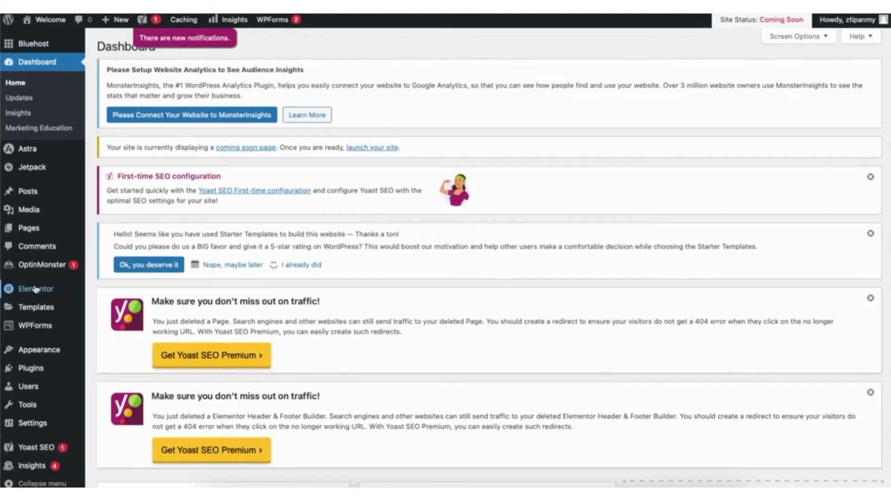
{"action": "mouse_move", "coordinate": [35, 289]}
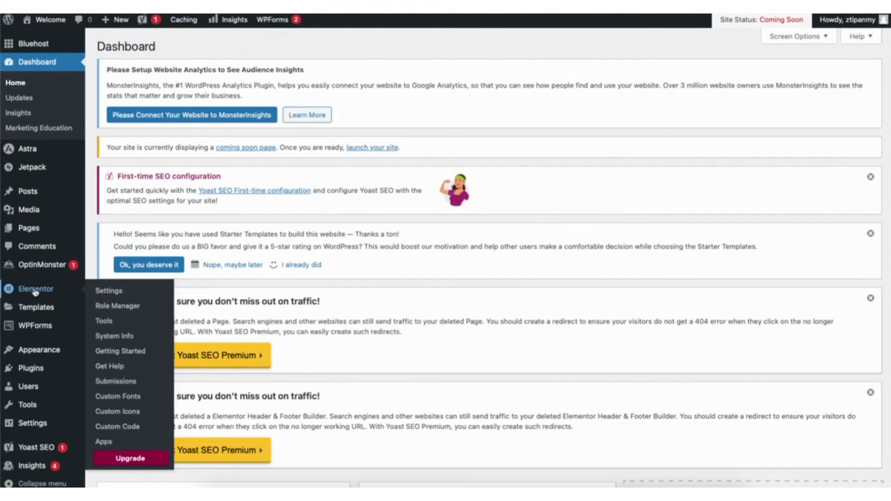
{"action": "left_click", "coordinate": [110, 292]}
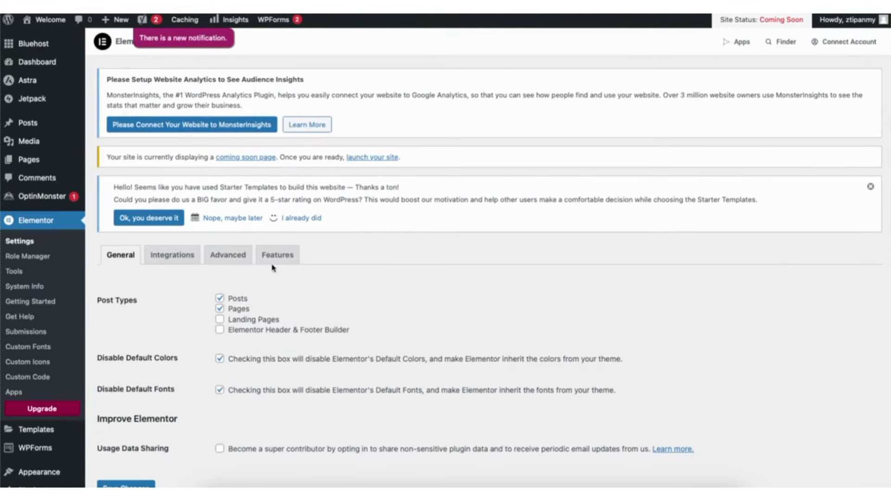
{"action": "left_click", "coordinate": [284, 259]}
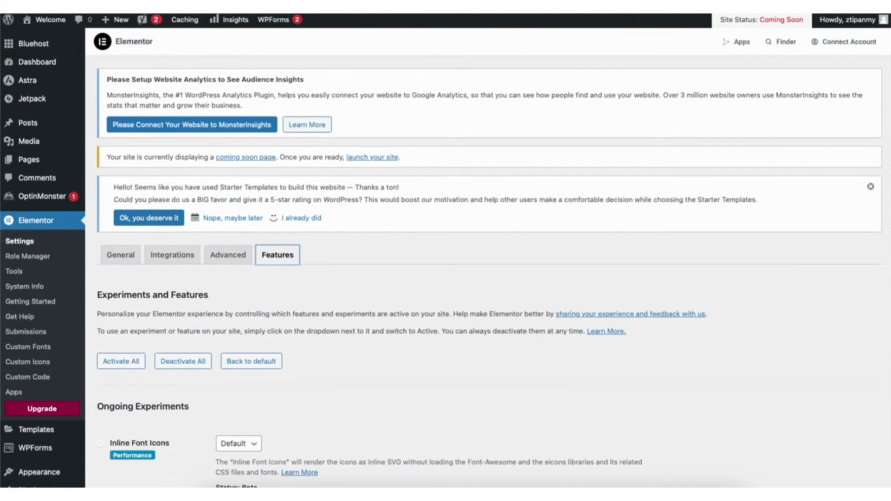
Step: Set Elementor's Editor Top Bar experiment to Active
{"action": "scroll", "coordinate": [284, 259], "scroll_direction": "down", "scroll_amount": 5}
{"action": "scroll", "coordinate": [586, 233], "scroll_direction": "down", "scroll_amount": 4}
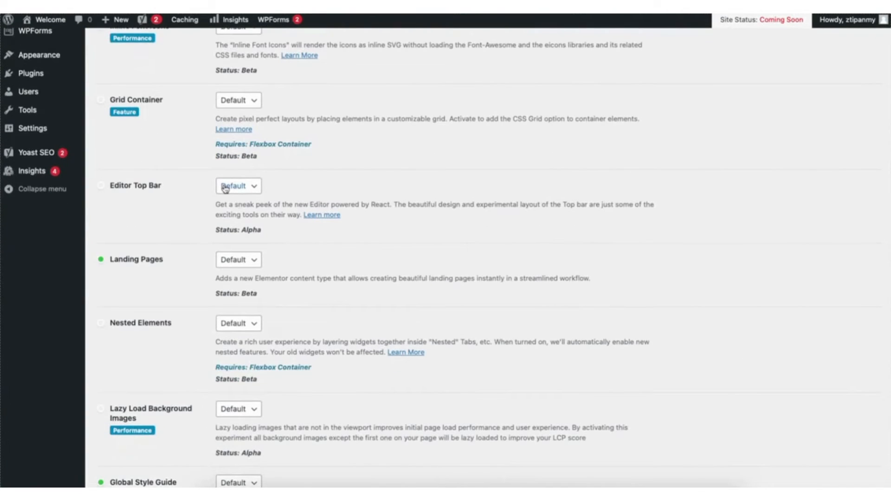
{"action": "left_click", "coordinate": [238, 186]}
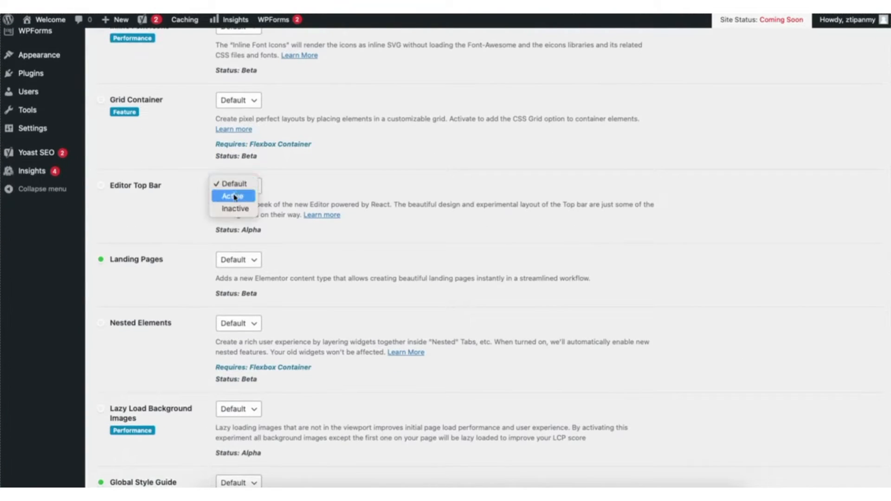
{"action": "left_click", "coordinate": [238, 196]}
{"action": "left_click", "coordinate": [293, 193]}
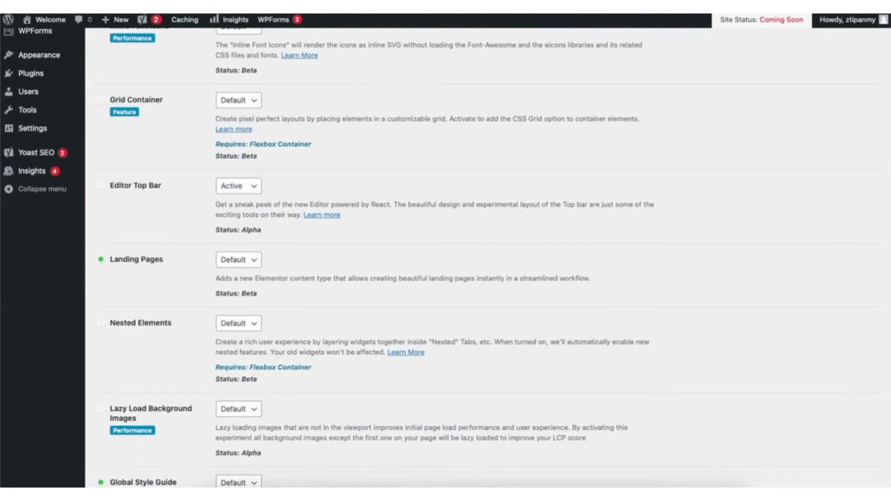
Step: Set the Flexbox Container feature to Active and save the Elementor settings
{"action": "scroll", "coordinate": [830, 227], "scroll_direction": "down", "scroll_amount": 10}
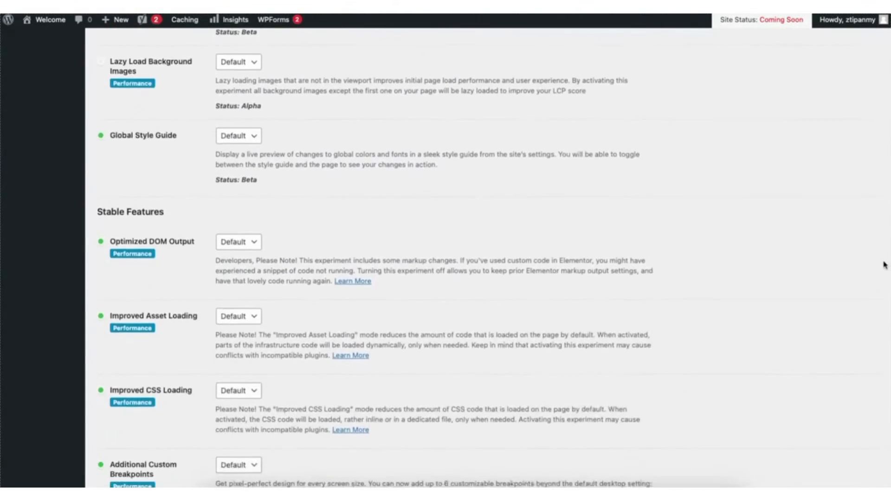
{"action": "scroll", "coordinate": [882, 306], "scroll_direction": "down", "scroll_amount": 5}
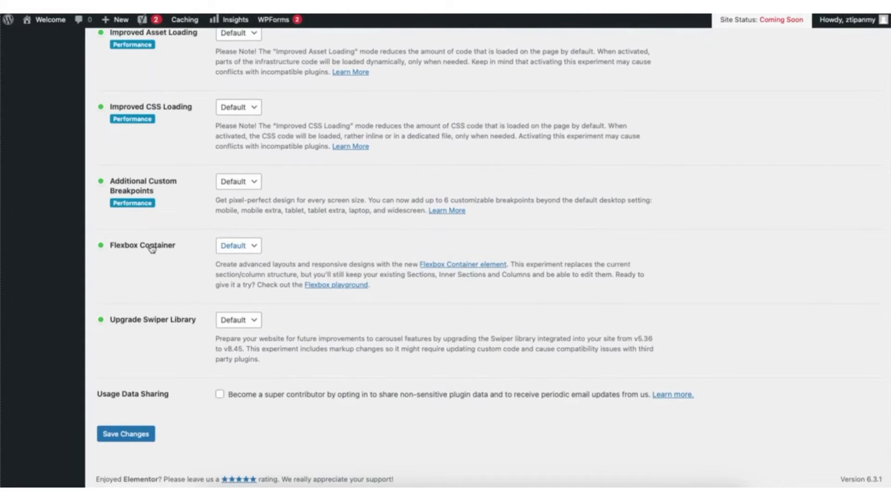
{"action": "left_click", "coordinate": [237, 246]}
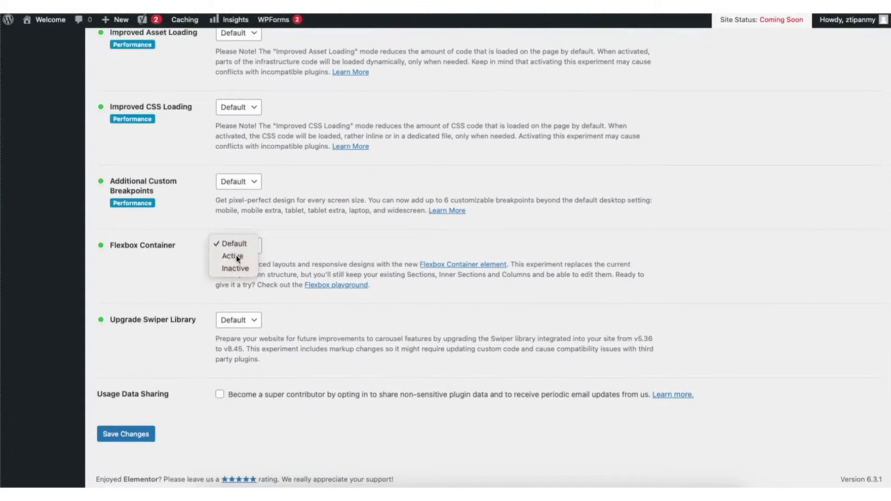
{"action": "left_click", "coordinate": [238, 256]}
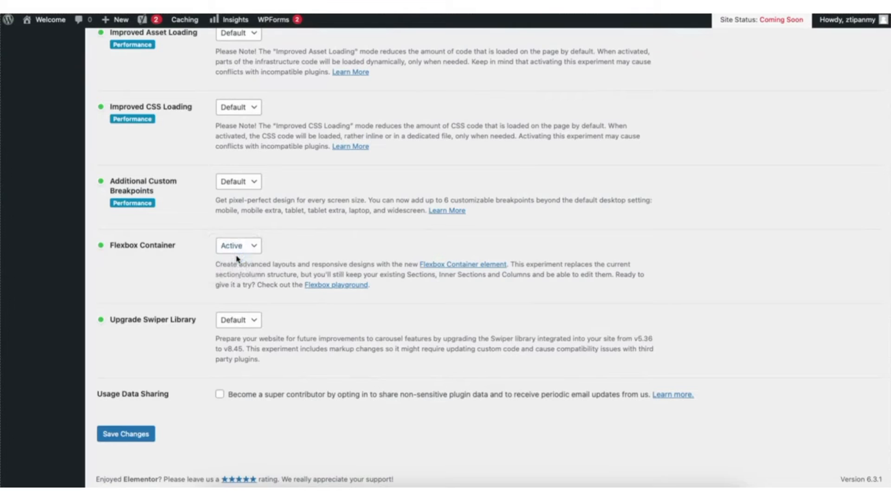
{"action": "left_click", "coordinate": [125, 436]}
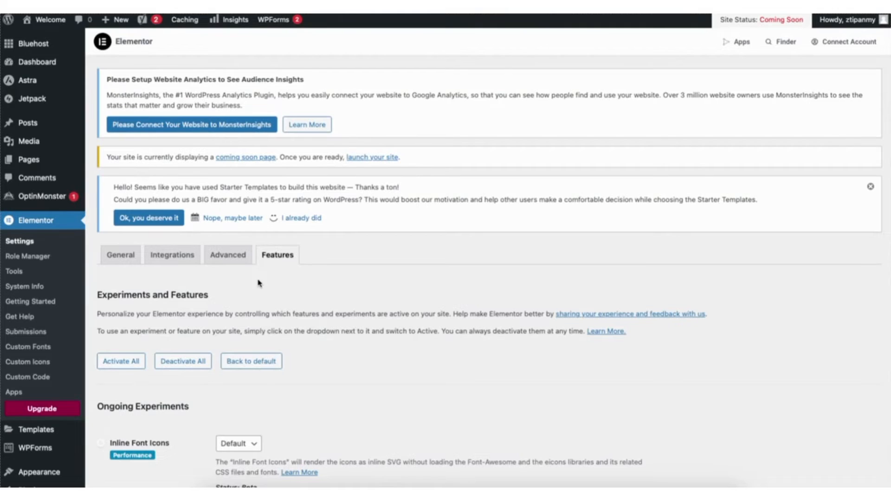
Step: Visit the site's homepage and open it for editing with Elementor
{"action": "mouse_move", "coordinate": [55, 23]}
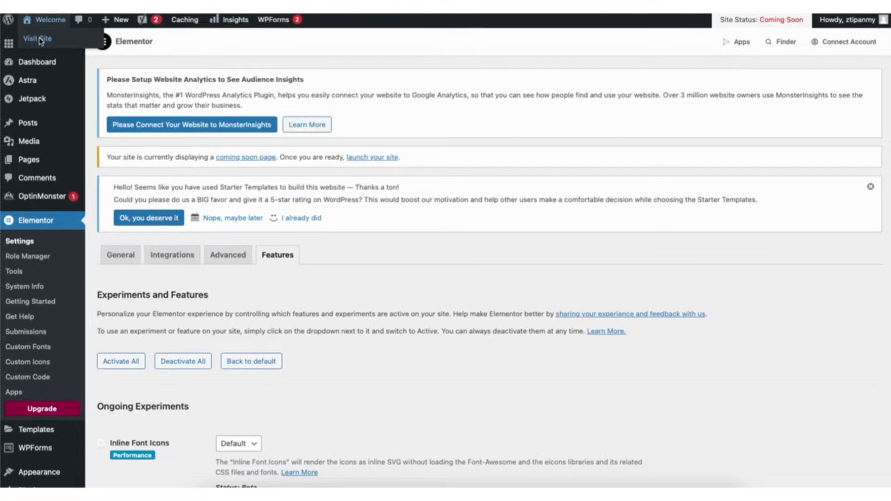
{"action": "left_click", "coordinate": [40, 40]}
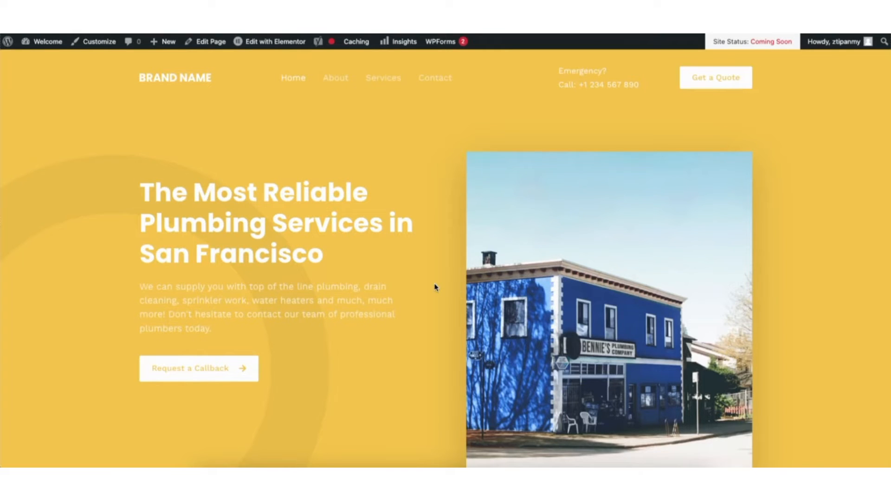
{"action": "mouse_move", "coordinate": [268, 44]}
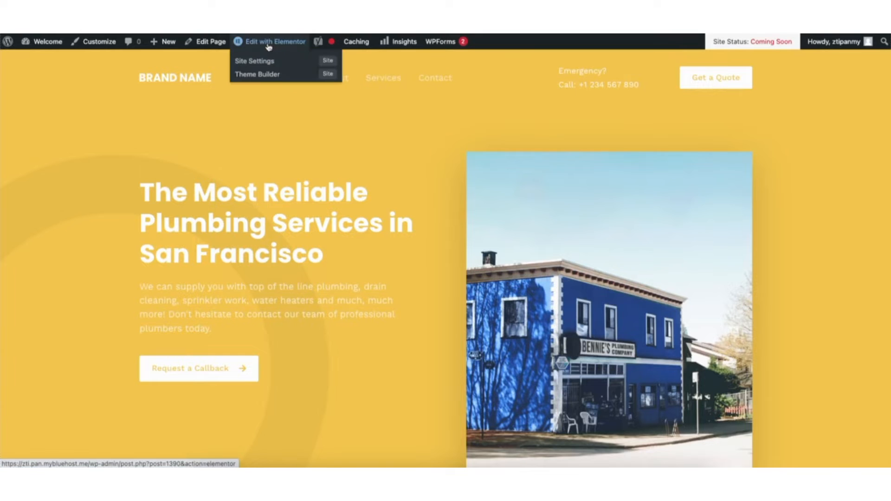
{"action": "left_click", "coordinate": [267, 44]}
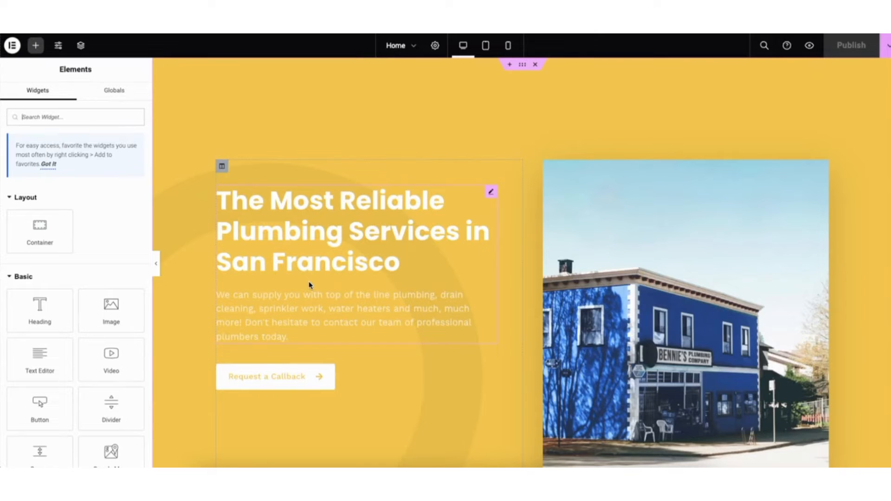
Step: Replace the hero section's title with "Best Handyman In New York"
{"action": "left_click", "coordinate": [242, 199]}
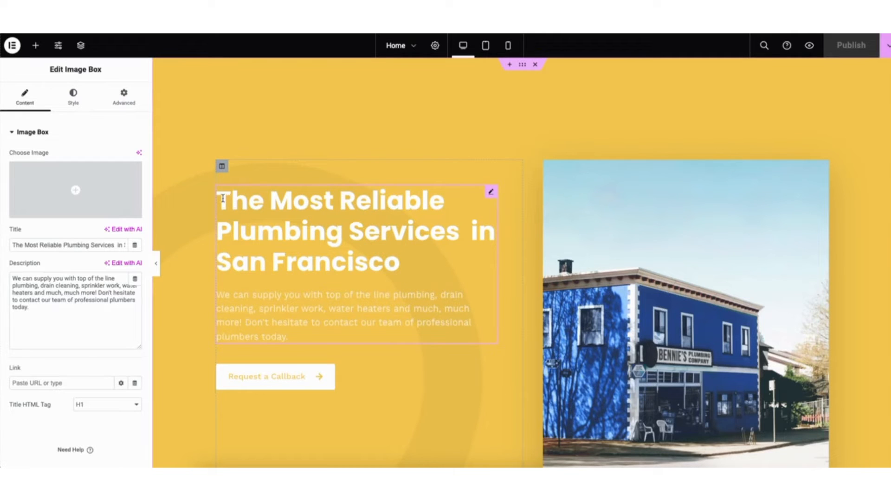
{"action": "left_click_drag", "start_coordinate": [217, 199], "coordinate": [403, 258]}
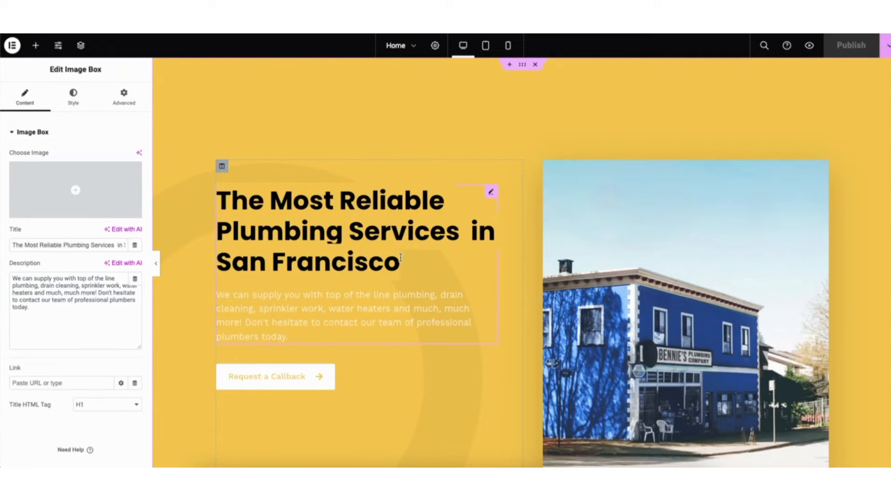
{"action": "type", "text": "Best Handym"}
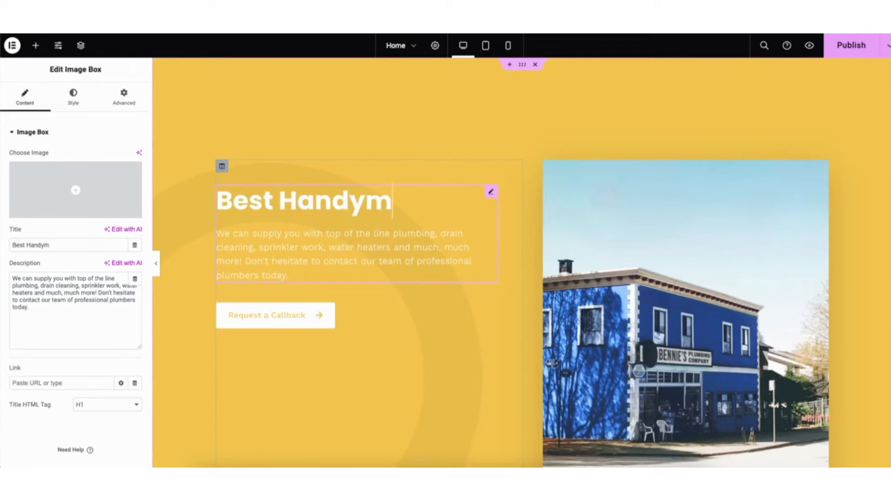
{"action": "type", "text": "an In New York"}
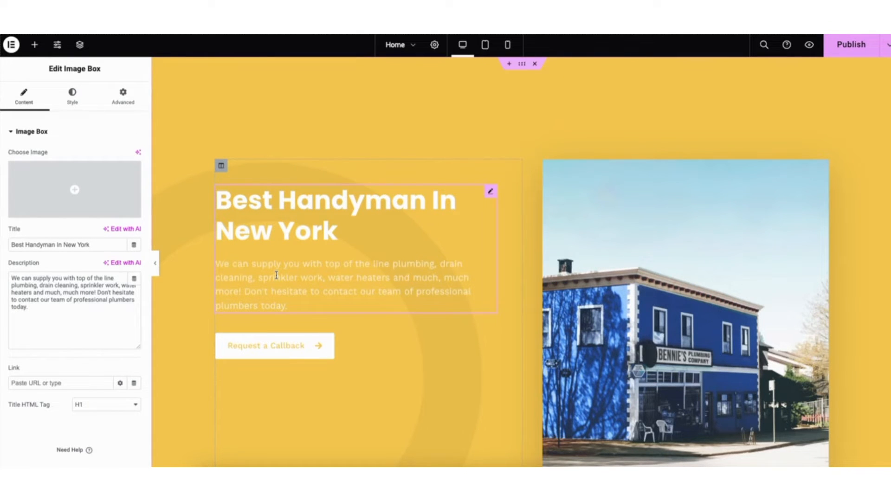
Step: Examine the Request a Callback button's content settings, including its text, link options, size, icon and icon position
{"action": "left_click", "coordinate": [259, 357]}
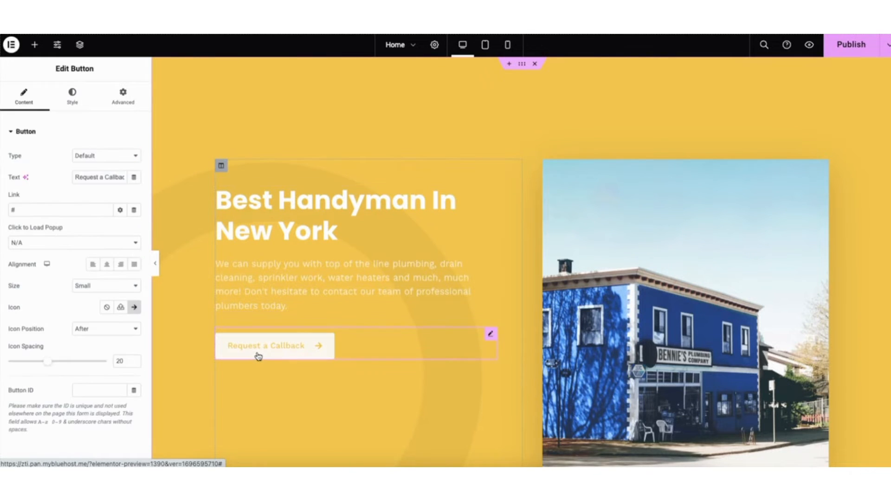
{"action": "left_click_drag", "start_coordinate": [76, 178], "coordinate": [103, 178]}
{"action": "left_click", "coordinate": [78, 195]}
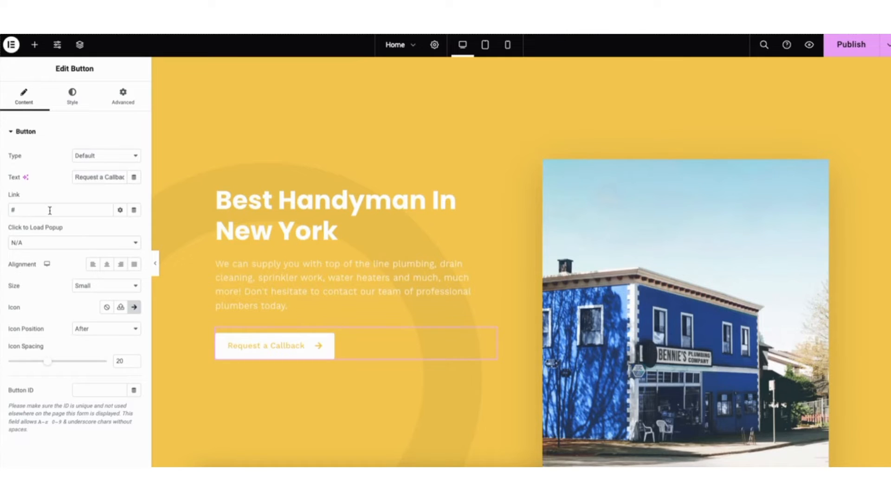
{"action": "left_click", "coordinate": [120, 210]}
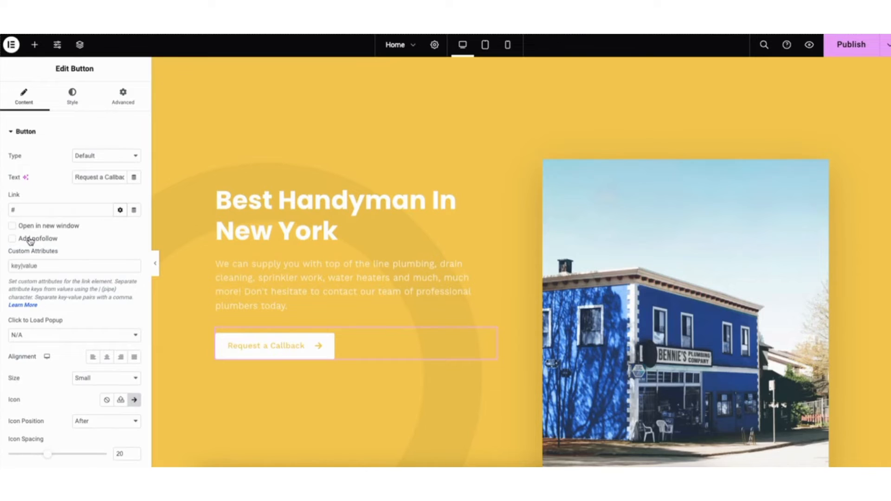
{"action": "left_click", "coordinate": [120, 210]}
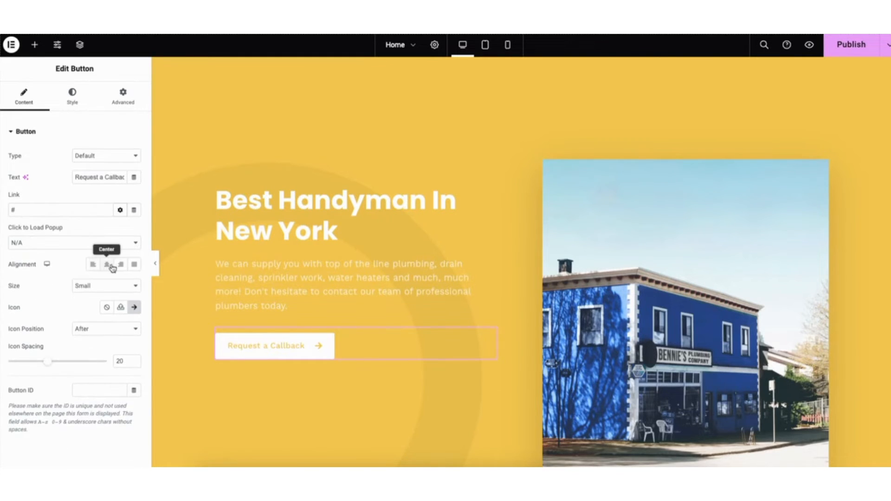
{"action": "left_click", "coordinate": [92, 286]}
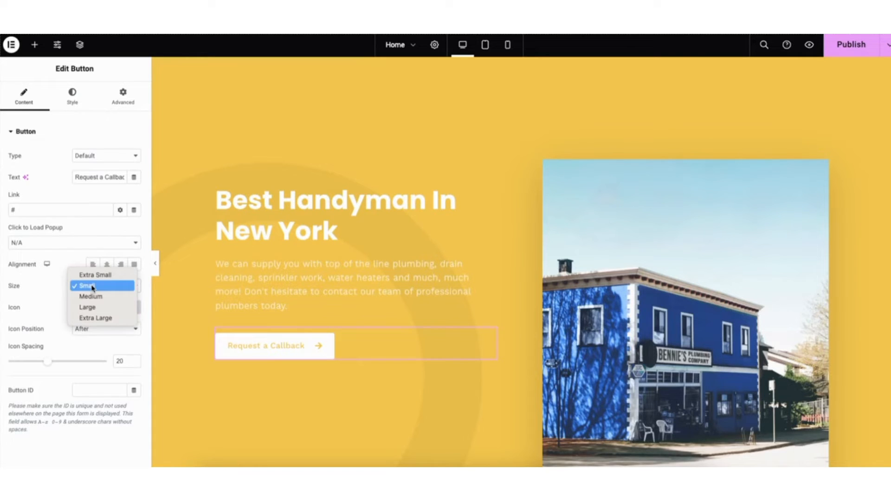
{"action": "left_click", "coordinate": [93, 286]}
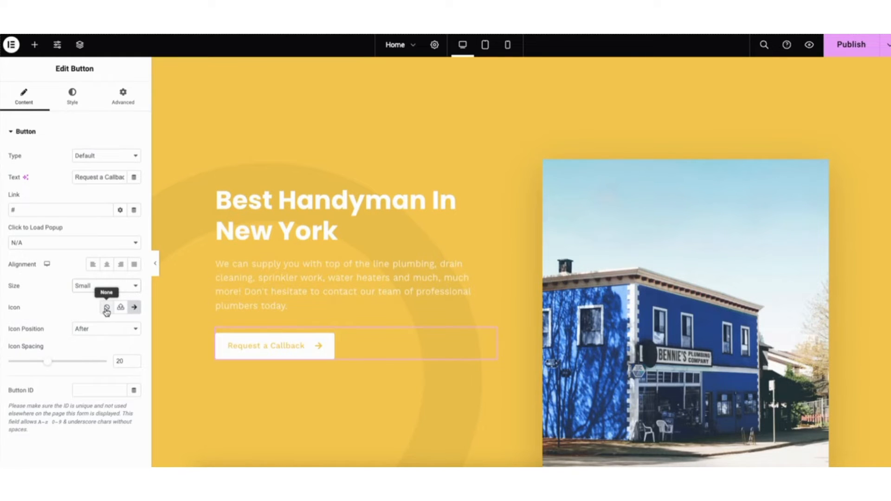
{"action": "left_click", "coordinate": [135, 309]}
{"action": "left_click_drag", "start_coordinate": [720, 155], "coordinate": [722, 175]}
{"action": "left_click", "coordinate": [744, 58]}
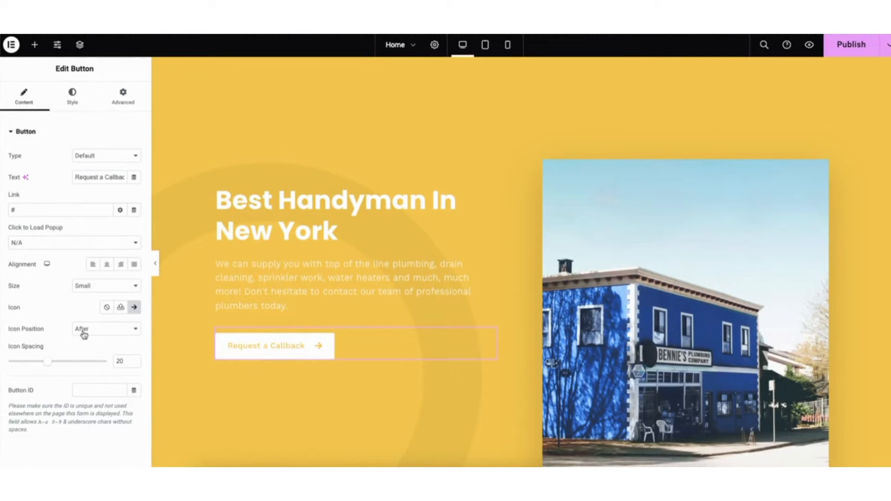
{"action": "left_click", "coordinate": [84, 331]}
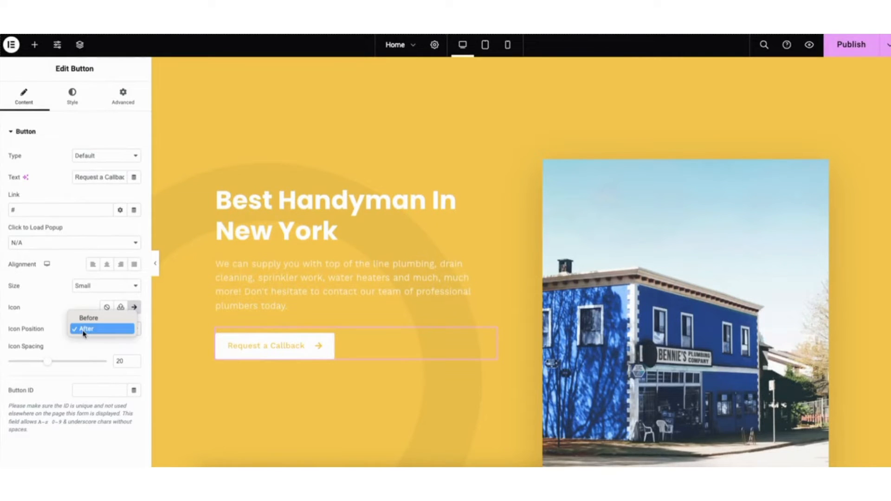
{"action": "left_click", "coordinate": [84, 333]}
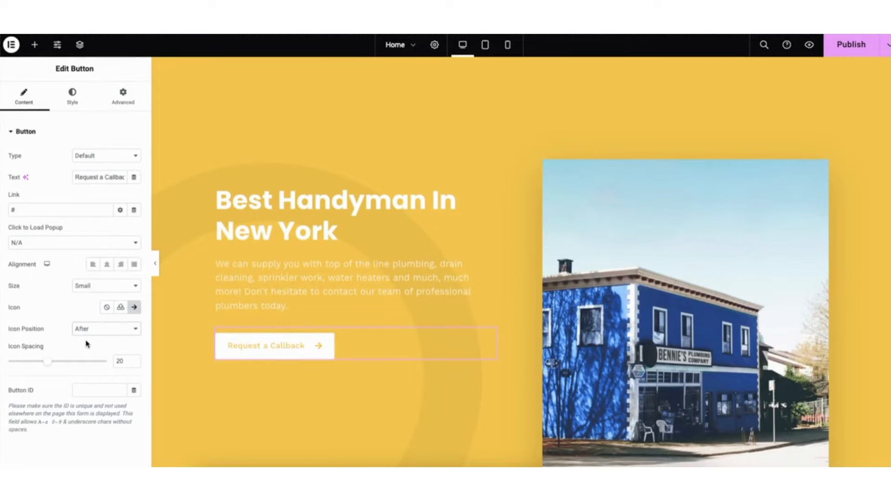
Step: Replace the hero section's building image with the Media Library photo of the worker in a yellow helmet, pexels-mikael-blomkvist-8961400-scaled.jpg
{"action": "left_click", "coordinate": [609, 283]}
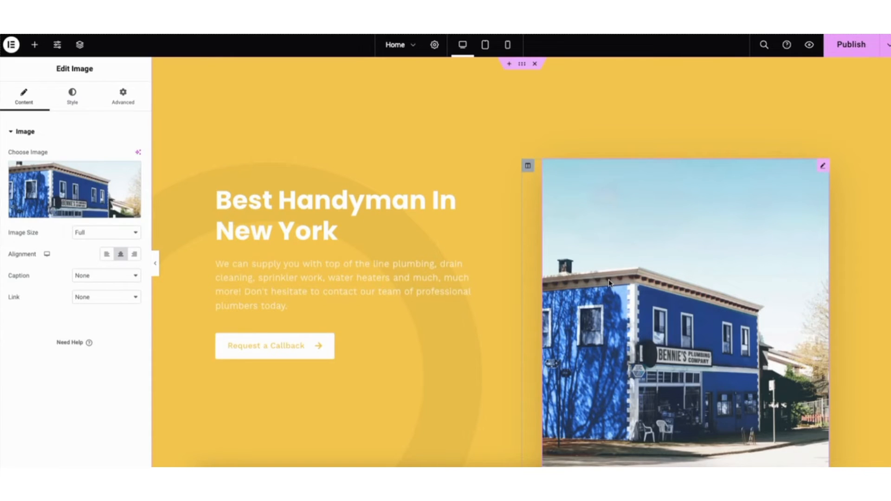
{"action": "mouse_move", "coordinate": [81, 189]}
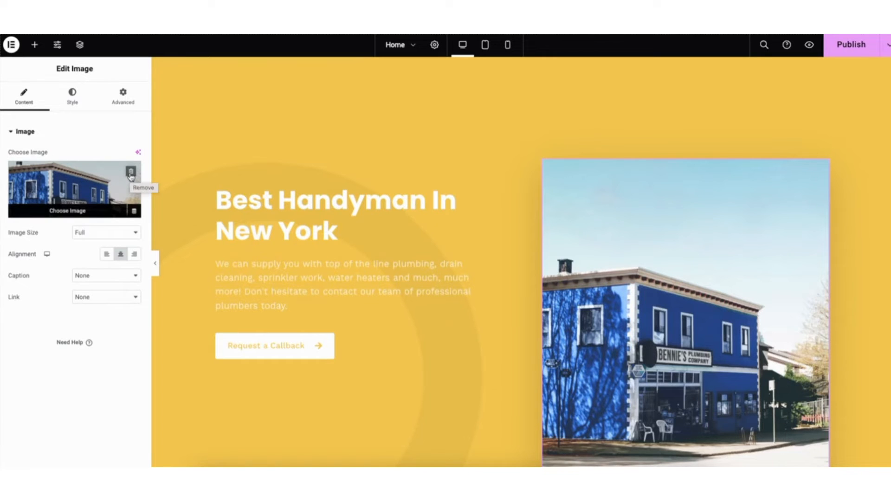
{"action": "left_click", "coordinate": [65, 198]}
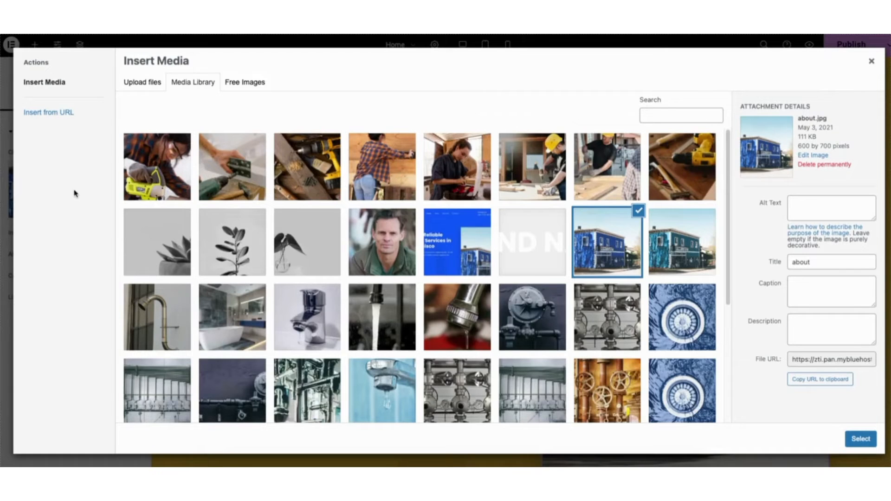
{"action": "left_click", "coordinate": [143, 83]}
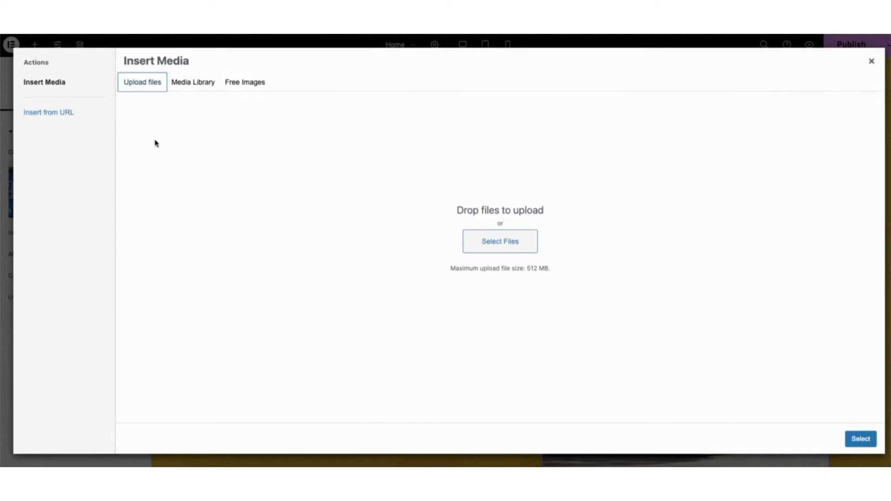
{"action": "left_click", "coordinate": [186, 87]}
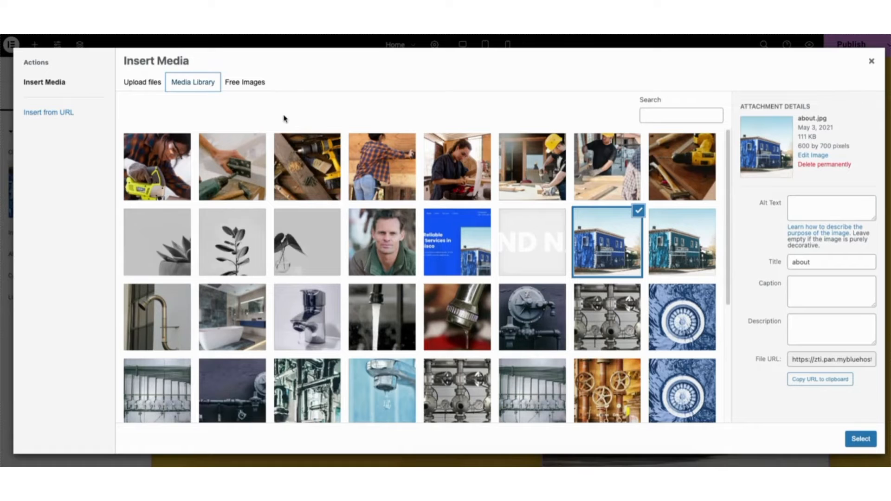
{"action": "left_click", "coordinate": [610, 178]}
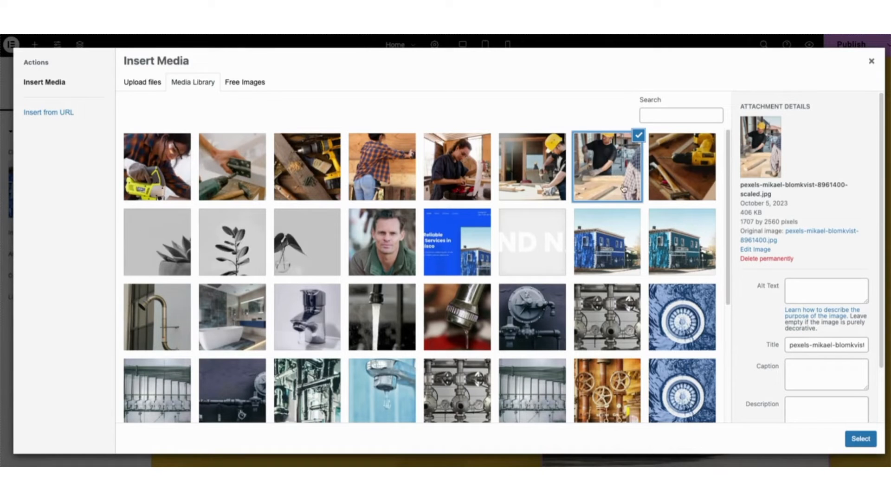
{"action": "left_click", "coordinate": [862, 440]}
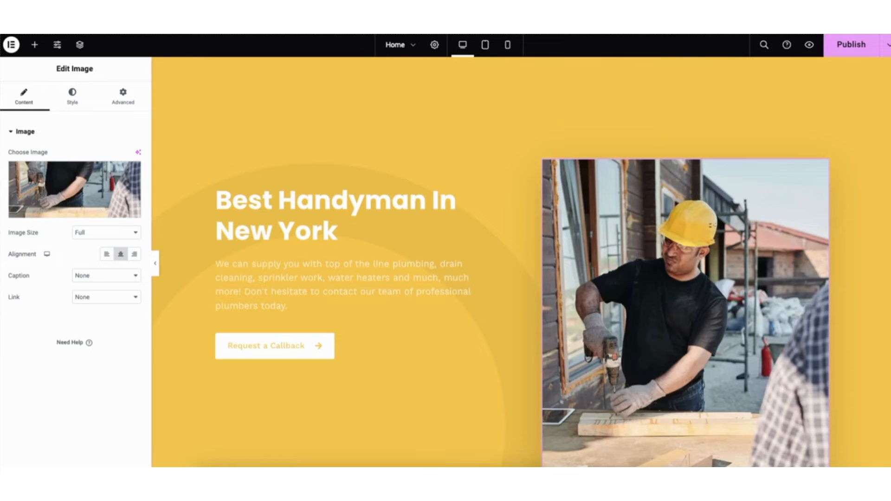
{"action": "scroll", "coordinate": [521, 262], "scroll_direction": "down", "scroll_amount": 1}
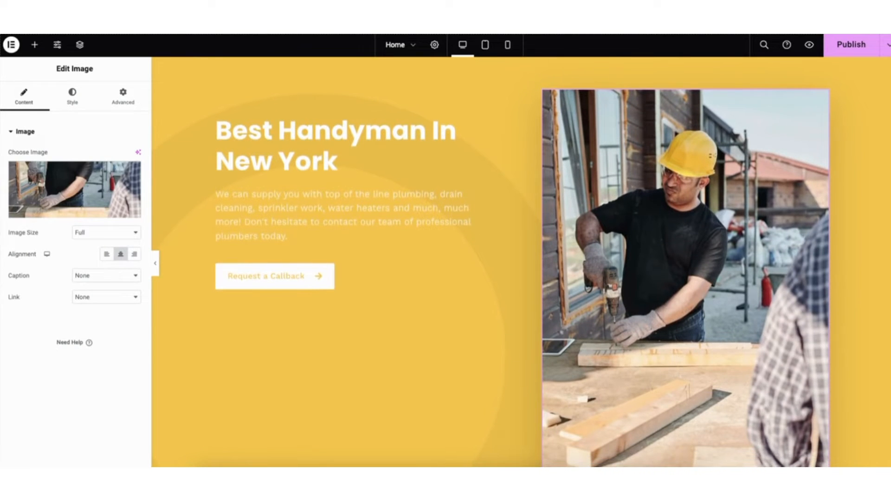
{"action": "scroll", "coordinate": [275, 154], "scroll_direction": "up", "scroll_amount": 1}
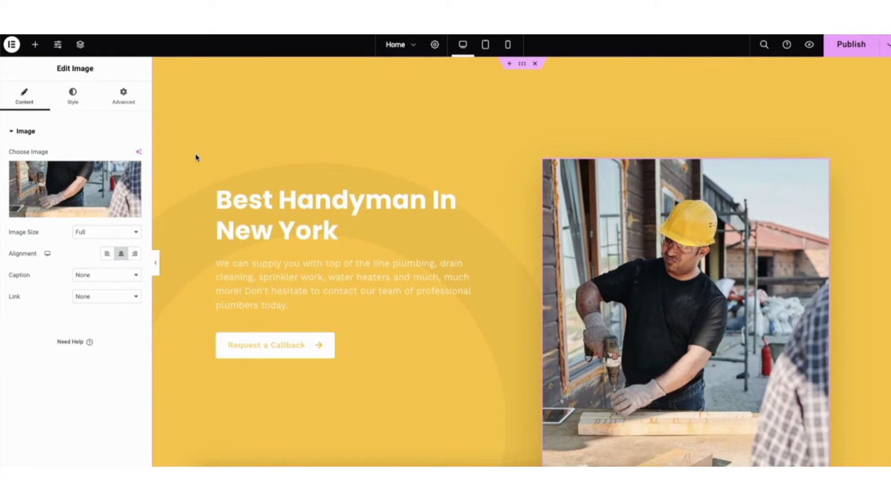
Step: Open the hero section's background style settings and try the Slideshow background type before restoring the Classic type
{"action": "right_click", "coordinate": [196, 158]}
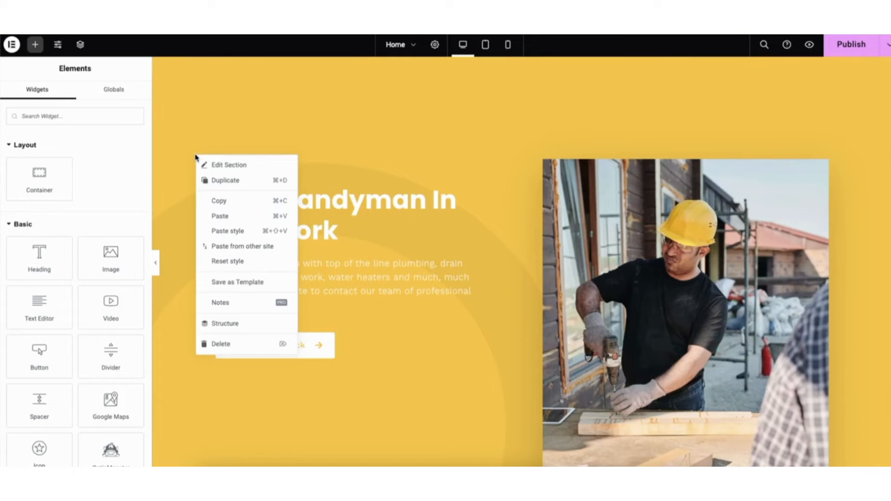
{"action": "left_click", "coordinate": [226, 166]}
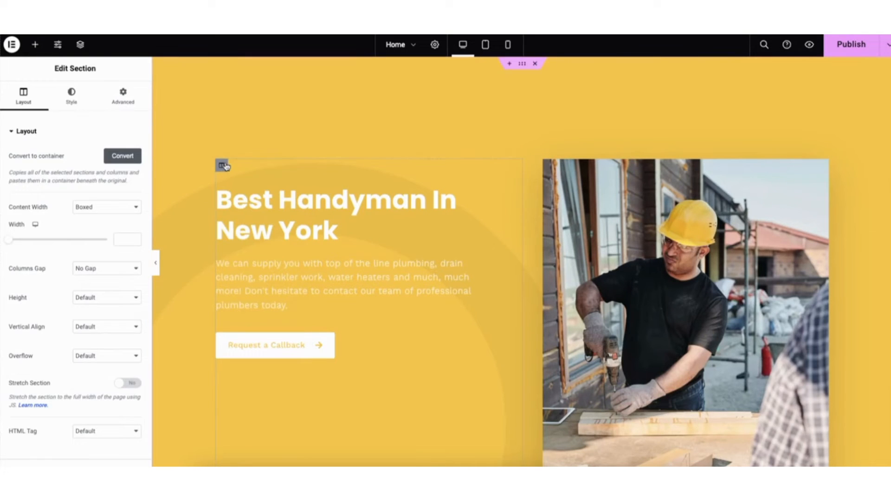
{"action": "left_click", "coordinate": [71, 96]}
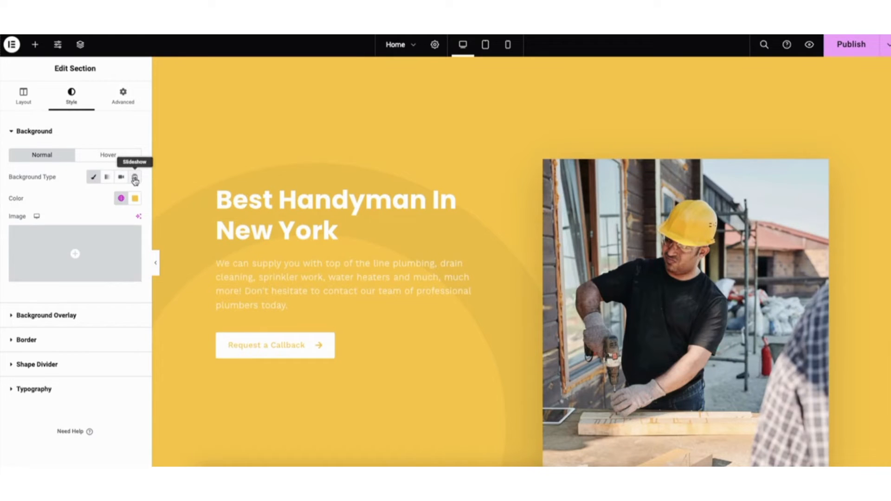
{"action": "left_click", "coordinate": [134, 180]}
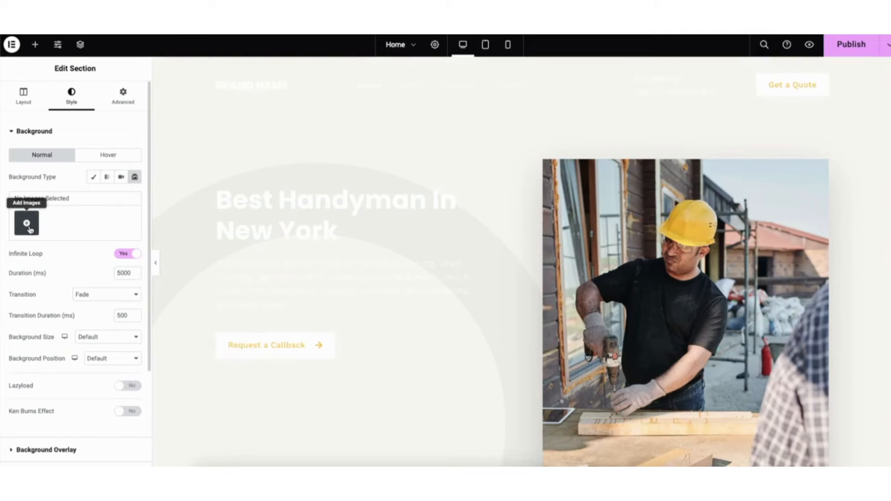
{"action": "left_click", "coordinate": [94, 178]}
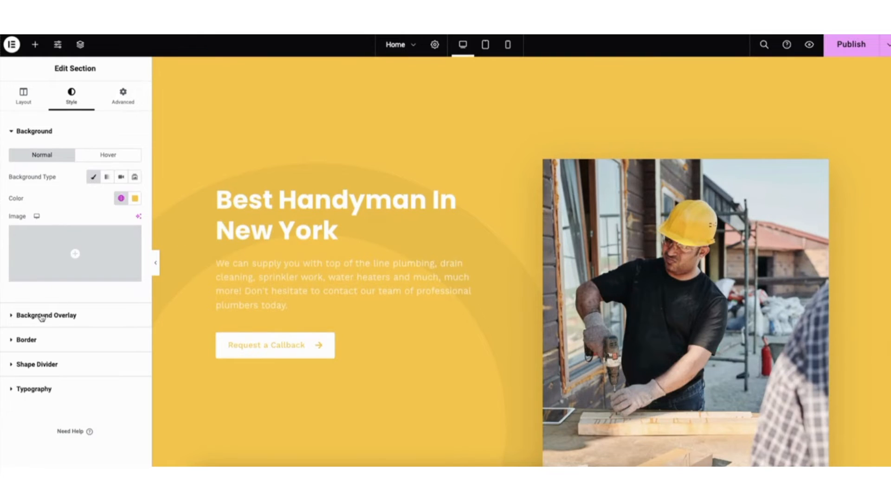
Step: Remove the circular background overlay image from the hero section
{"action": "left_click", "coordinate": [39, 315]}
{"action": "mouse_move", "coordinate": [70, 293]}
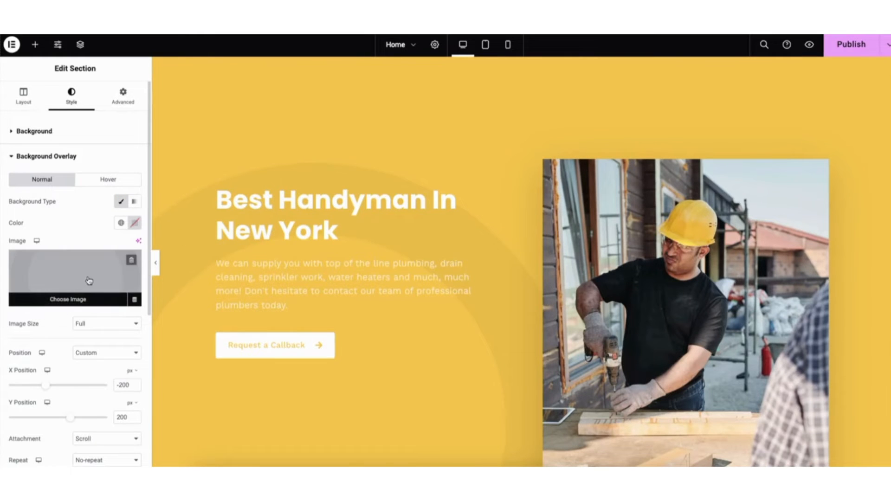
{"action": "left_click", "coordinate": [131, 261]}
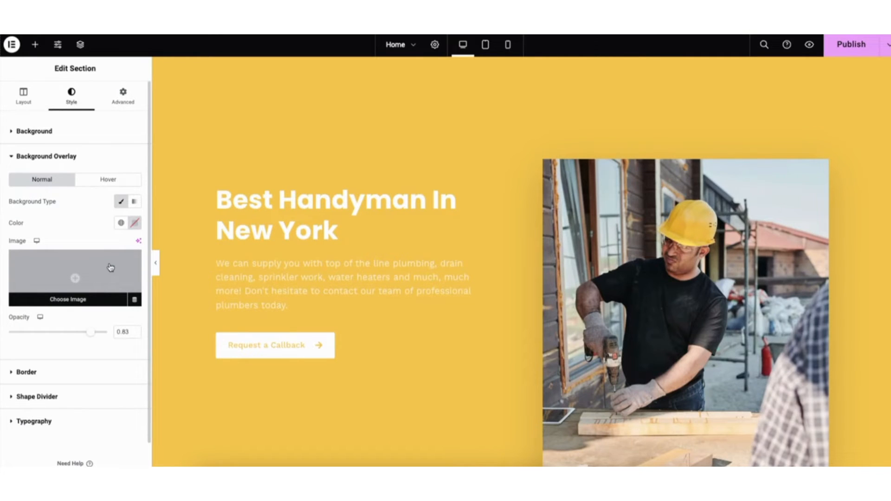
Step: Open the color picker for the hero section's background color and copy its hex code
{"action": "left_click", "coordinate": [36, 132]}
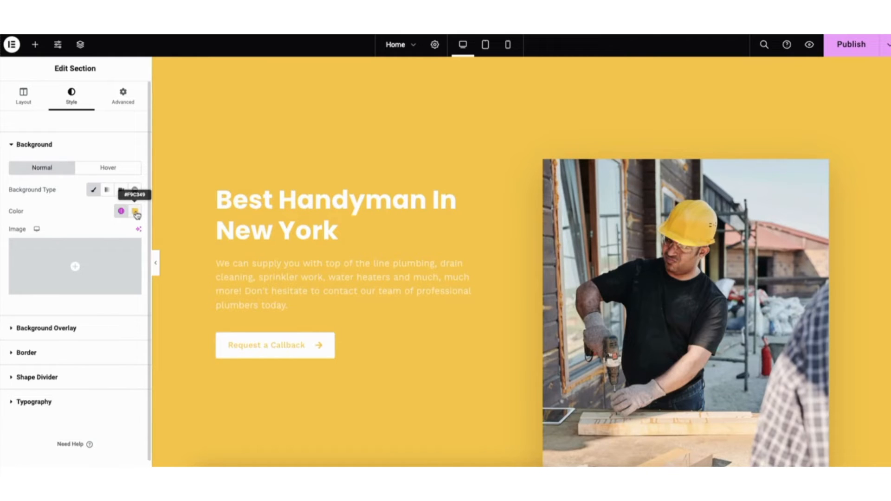
{"action": "left_click", "coordinate": [135, 213]}
{"action": "key", "text": "ctrl+c"}
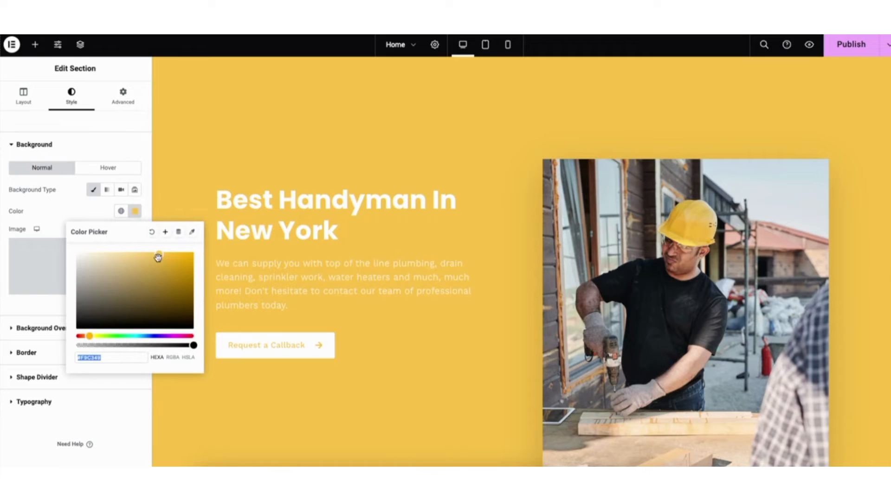
Step: Set the hero section's background image to the Media Library photo pexels-mikael-blomkvist-8961339-scaled.jpg
{"action": "mouse_move", "coordinate": [158, 253]}
{"action": "left_mouse_down"}
{"action": "mouse_move", "coordinate": [144, 275]}
{"action": "mouse_move", "coordinate": [91, 299]}
{"action": "mouse_move", "coordinate": [84, 318]}
{"action": "mouse_move", "coordinate": [159, 255]}
{"action": "left_mouse_up"}
{"action": "left_click", "coordinate": [80, 212]}
{"action": "mouse_move", "coordinate": [75, 260]}
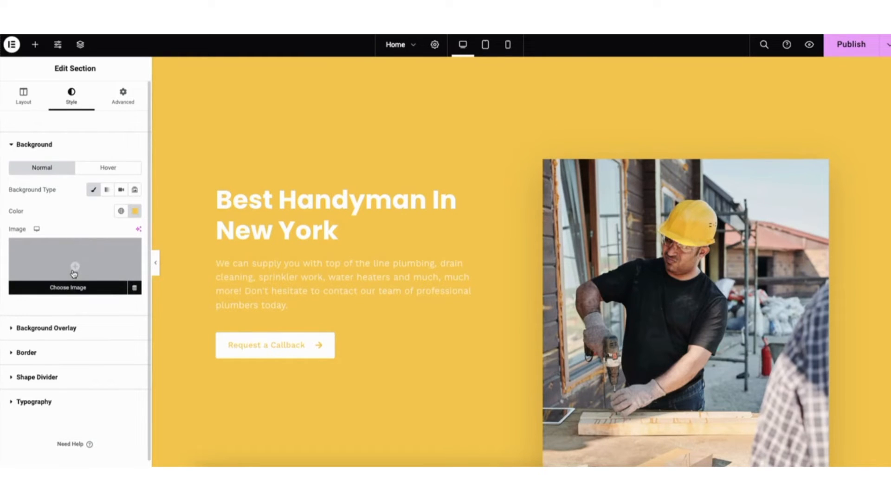
{"action": "left_click", "coordinate": [74, 273]}
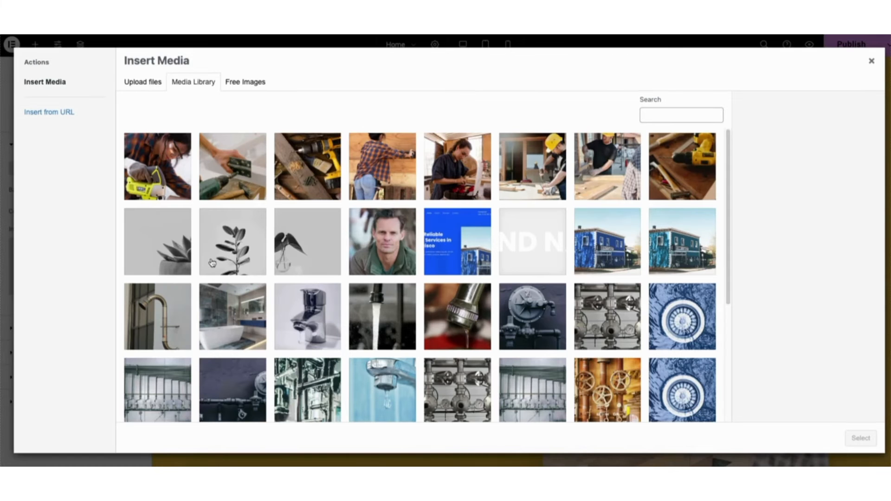
{"action": "left_click", "coordinate": [144, 84]}
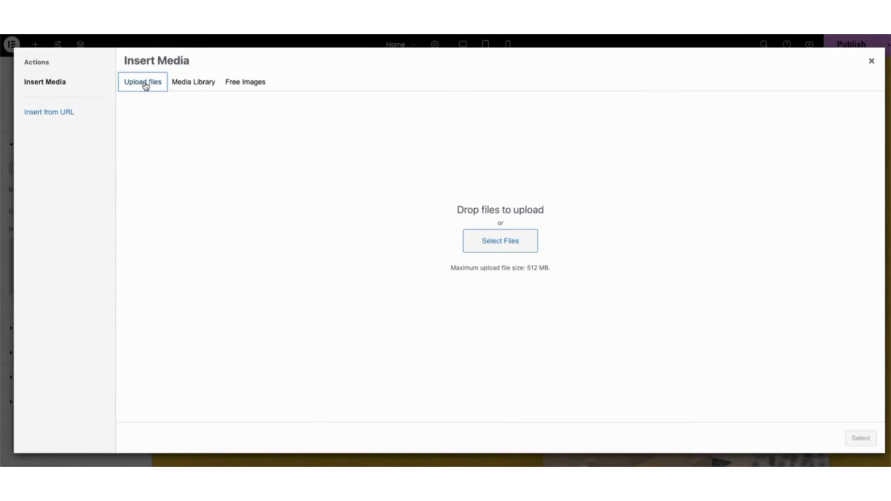
{"action": "left_click", "coordinate": [194, 88]}
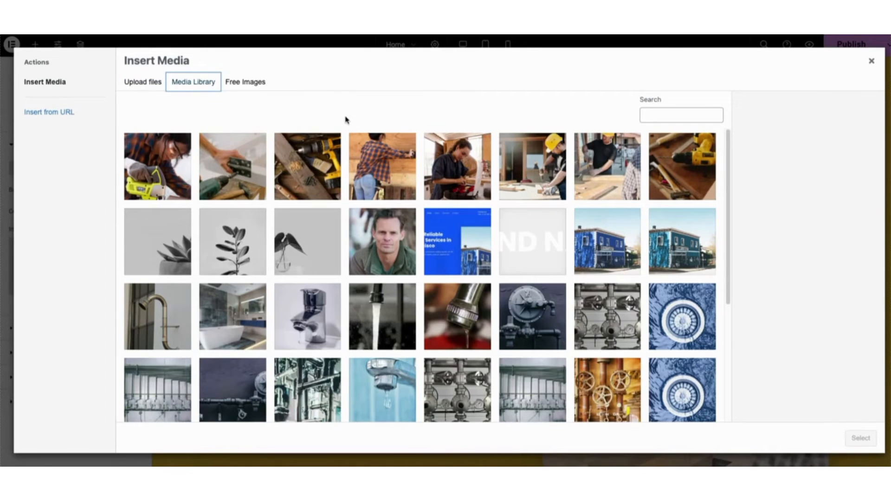
{"action": "left_click", "coordinate": [542, 166]}
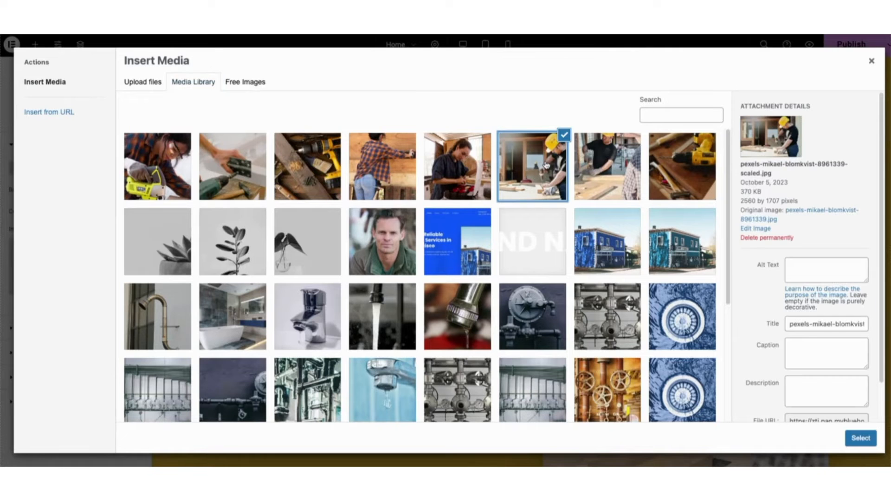
{"action": "left_click", "coordinate": [860, 439]}
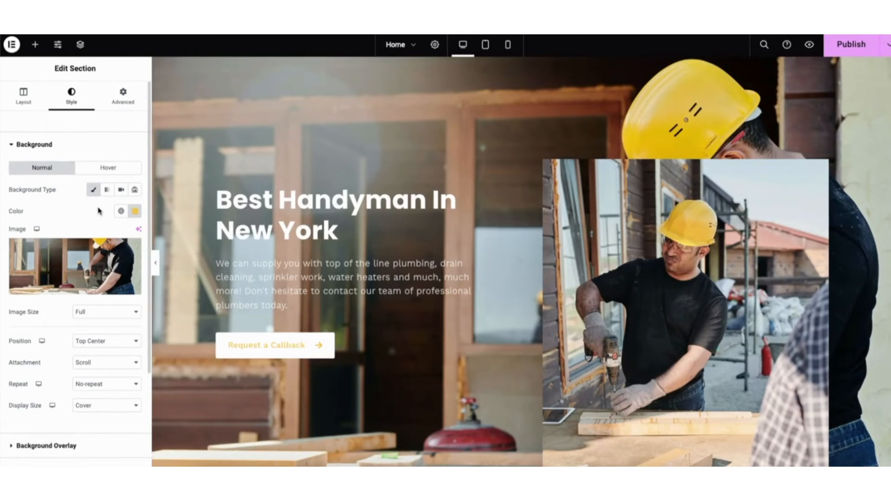
Step: Try a near-black #0C0A0A background overlay on the hero section at 0.82 opacity
{"action": "left_click", "coordinate": [50, 446]}
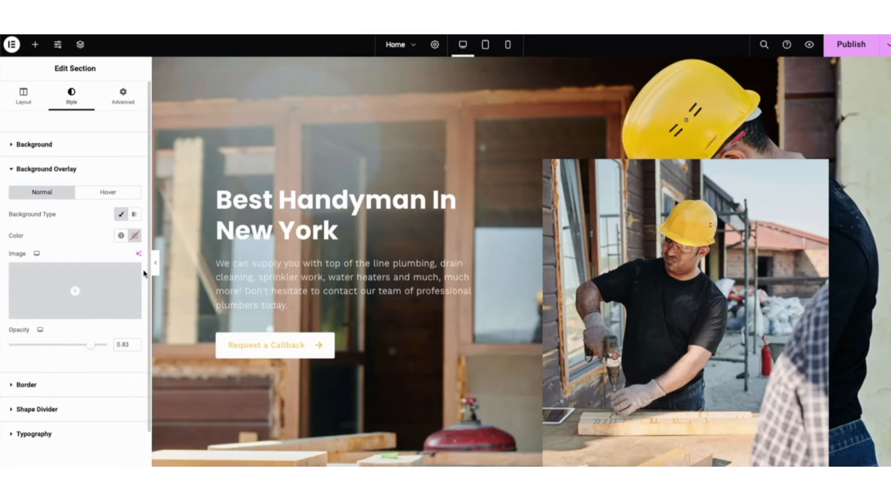
{"action": "left_click", "coordinate": [134, 238]}
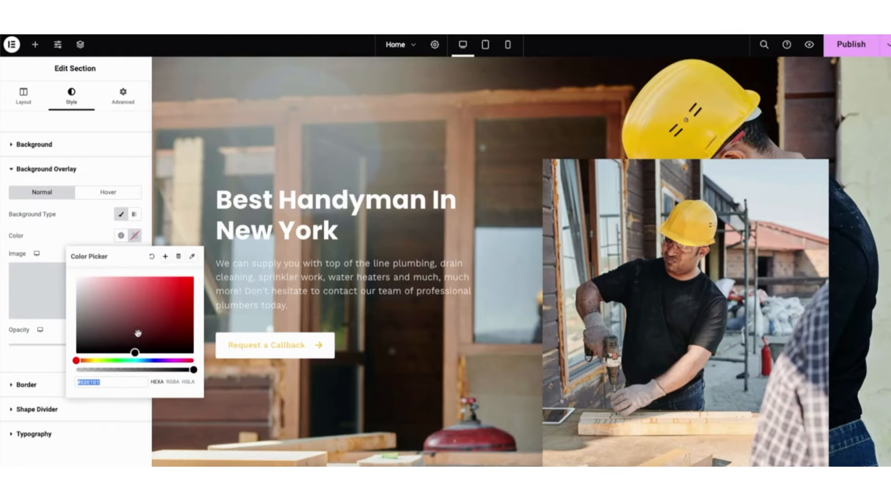
{"action": "left_click", "coordinate": [117, 342]}
{"action": "left_click_drag", "start_coordinate": [116, 342], "coordinate": [90, 351]}
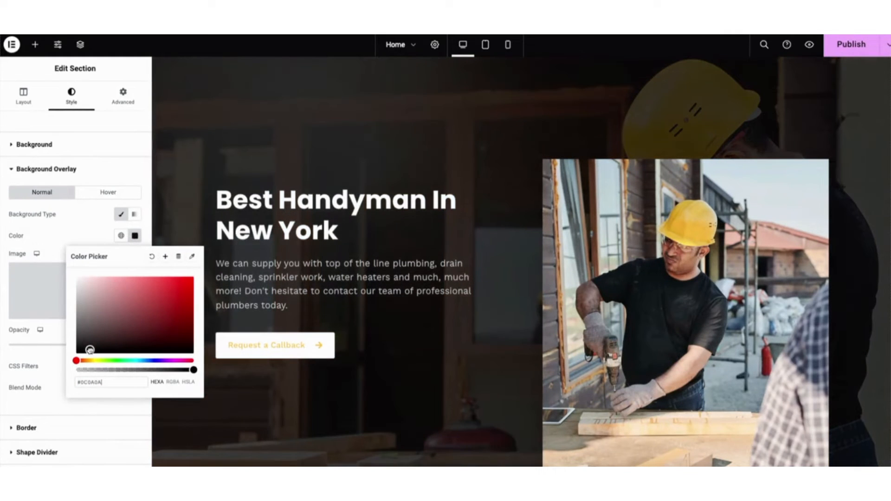
{"action": "left_click", "coordinate": [55, 360]}
{"action": "mouse_move", "coordinate": [91, 350]}
{"action": "left_mouse_down"}
{"action": "mouse_move", "coordinate": [30, 358]}
{"action": "mouse_move", "coordinate": [81, 354]}
{"action": "left_mouse_up"}
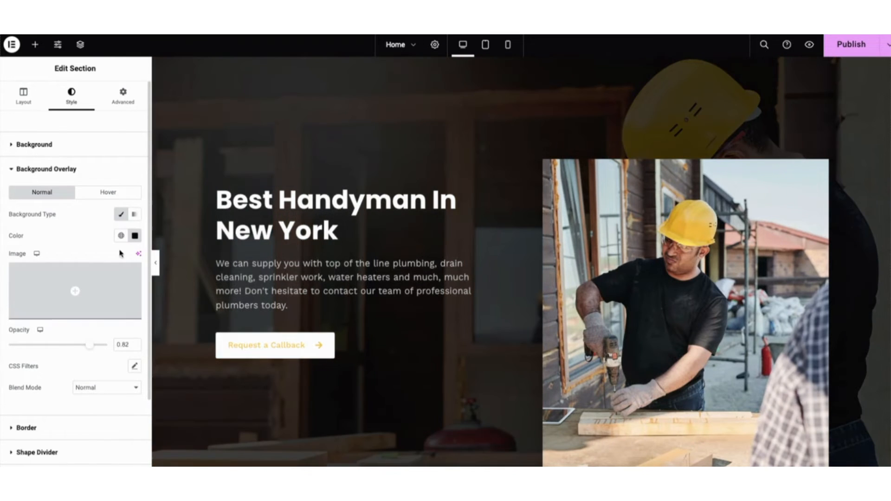
Step: Set the hero section's background overlay color to the copied yellow #F9C349 and its opacity to 0.9
{"action": "left_click", "coordinate": [134, 235]}
{"action": "left_click", "coordinate": [99, 383]}
{"action": "left_click_drag", "start_coordinate": [115, 382], "coordinate": [76, 380]}
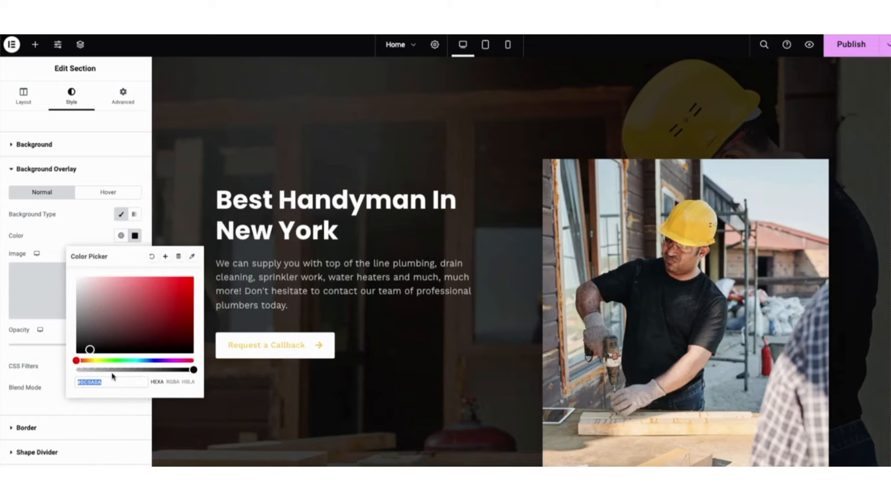
{"action": "key", "text": "ctrl+v"}
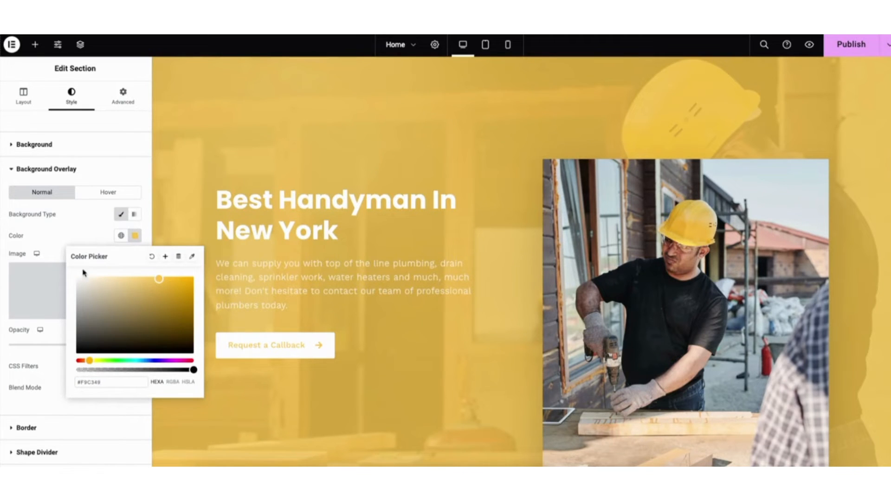
{"action": "left_click", "coordinate": [71, 243]}
{"action": "left_click_drag", "start_coordinate": [90, 351], "coordinate": [93, 354]}
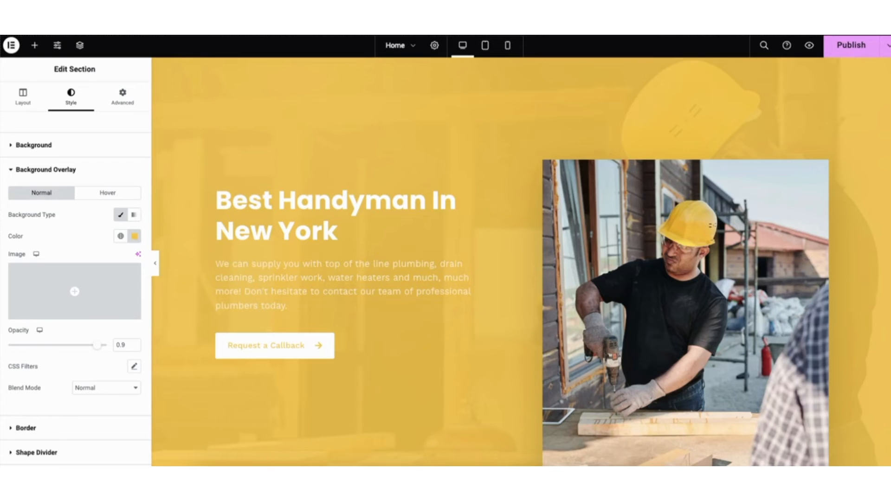
Step: Add a Heading widget above the Know More About Us button in the Who Are We? section
{"action": "scroll", "coordinate": [521, 261], "scroll_direction": "down", "scroll_amount": 10}
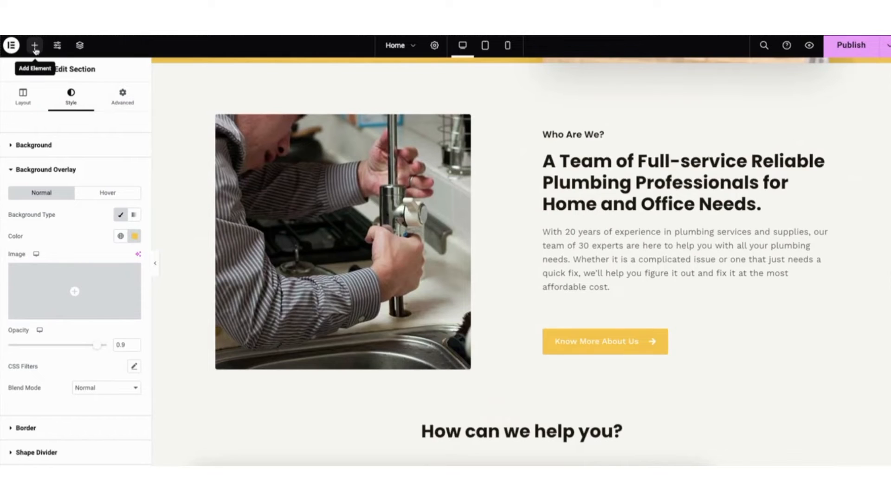
{"action": "left_click", "coordinate": [34, 46]}
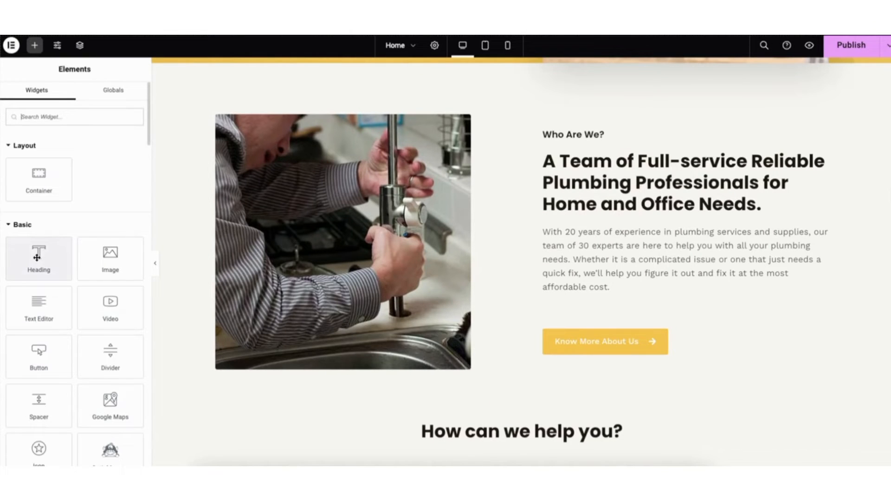
{"action": "left_click_drag", "start_coordinate": [34, 262], "coordinate": [576, 308]}
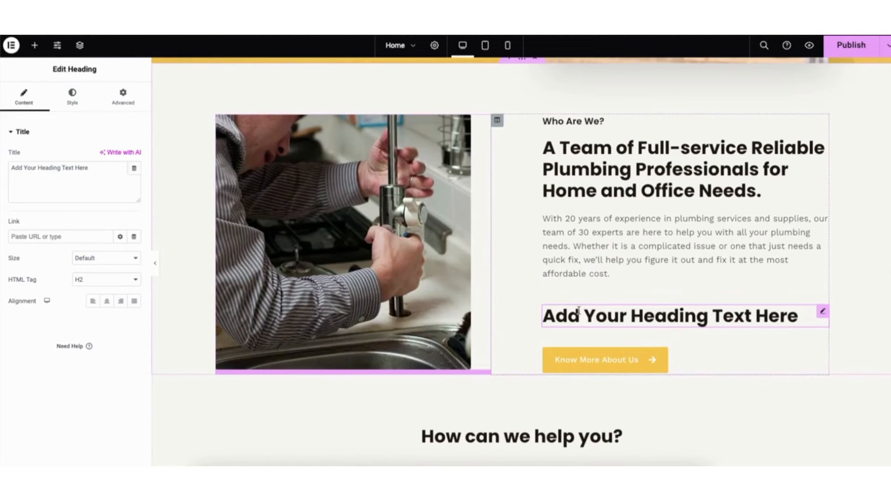
Step: Try an Image widget between the new heading and the Know More About Us button, and delete it again
{"action": "left_click", "coordinate": [34, 45]}
{"action": "left_click_drag", "start_coordinate": [110, 257], "coordinate": [581, 347]}
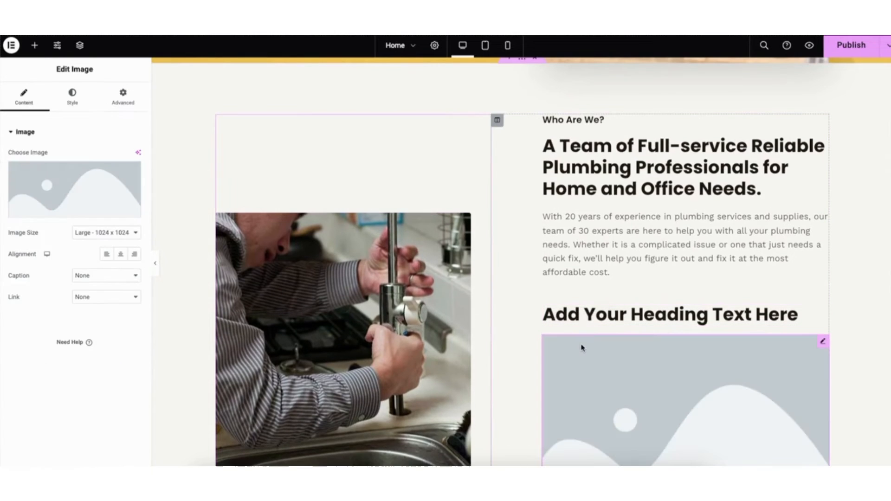
{"action": "left_click", "coordinate": [583, 317]}
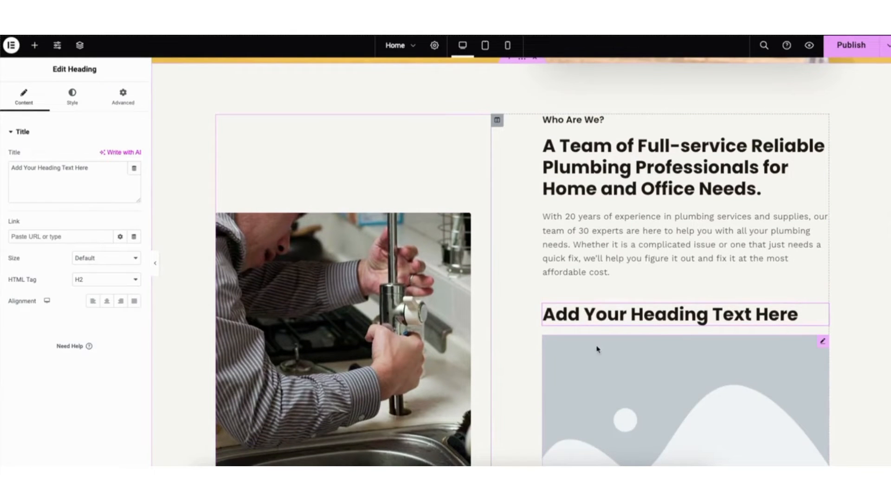
{"action": "left_click", "coordinate": [595, 367]}
{"action": "right_click", "coordinate": [594, 365]}
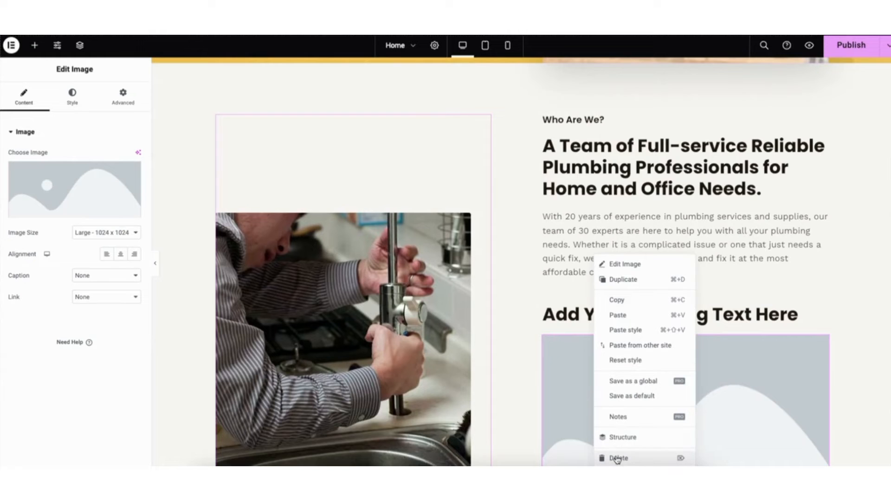
{"action": "left_click", "coordinate": [617, 459]}
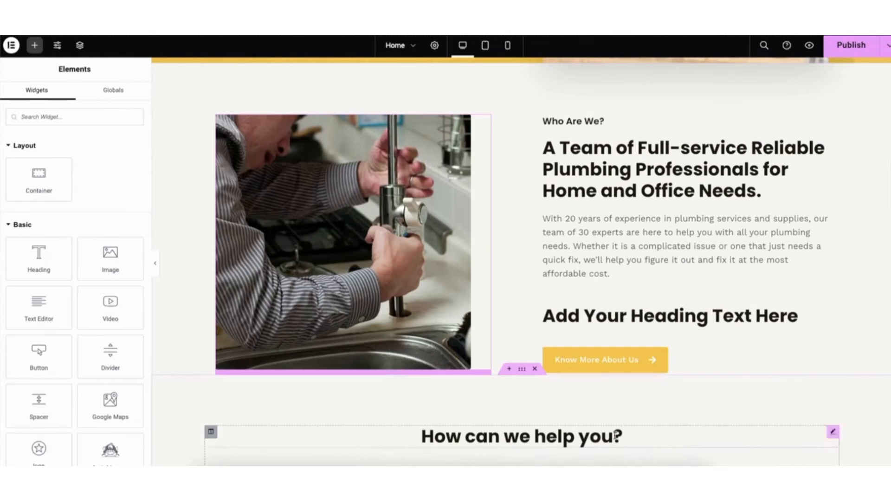
Step: Duplicate the new "Add Your Heading Text Here" heading in the Who Are We? section
{"action": "right_click", "coordinate": [573, 317]}
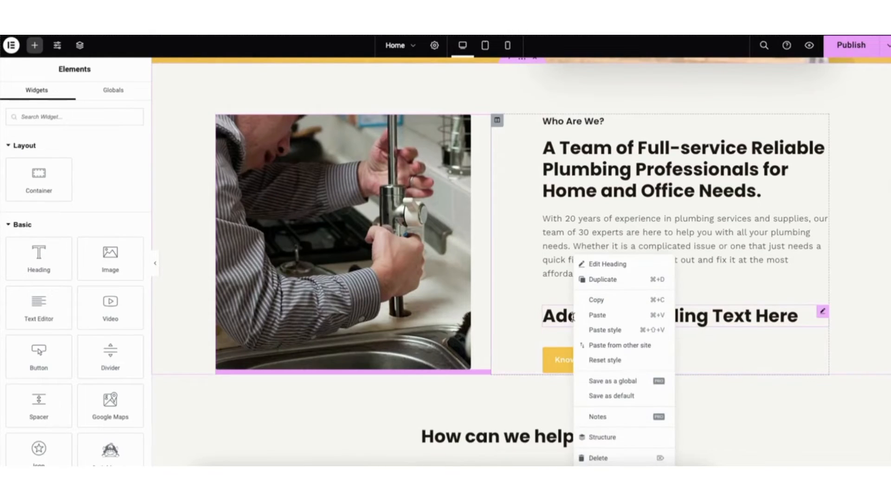
{"action": "left_click", "coordinate": [599, 279]}
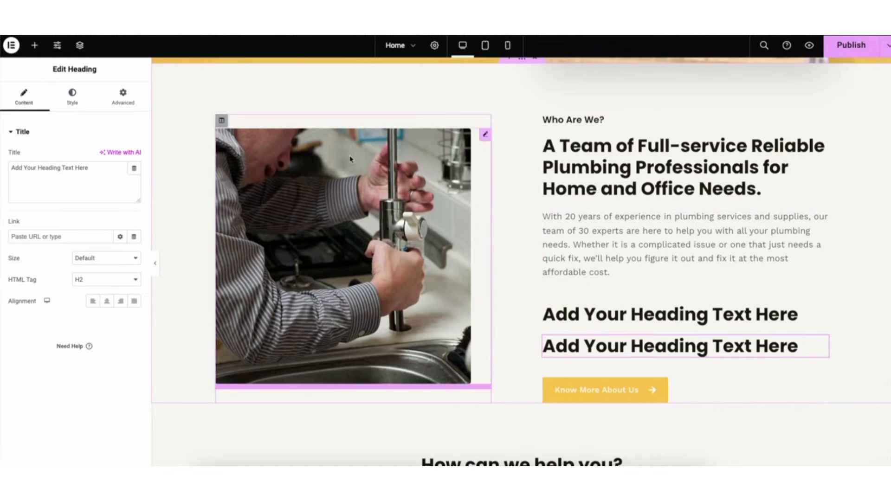
Step: Try moving the "A Team of Full-service Reliable Plumbing Professionals" heading below its paragraph and return it to its original place
{"action": "left_click", "coordinate": [35, 46]}
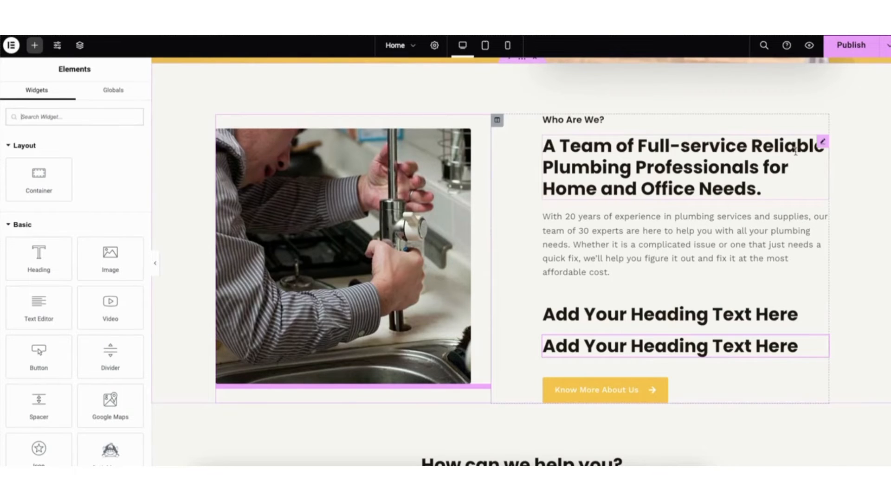
{"action": "left_click_drag", "start_coordinate": [823, 143], "coordinate": [670, 228]}
{"action": "left_click_drag", "start_coordinate": [822, 235], "coordinate": [801, 155]}
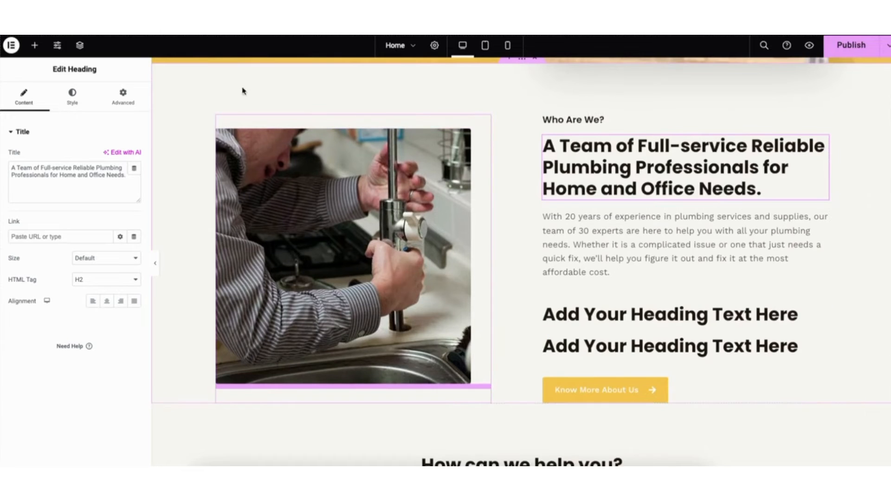
Step: Add a Text Editor widget between the Who Are We? section's main heading and its paragraph
{"action": "left_click", "coordinate": [32, 46]}
{"action": "left_click_drag", "start_coordinate": [34, 310], "coordinate": [591, 292]}
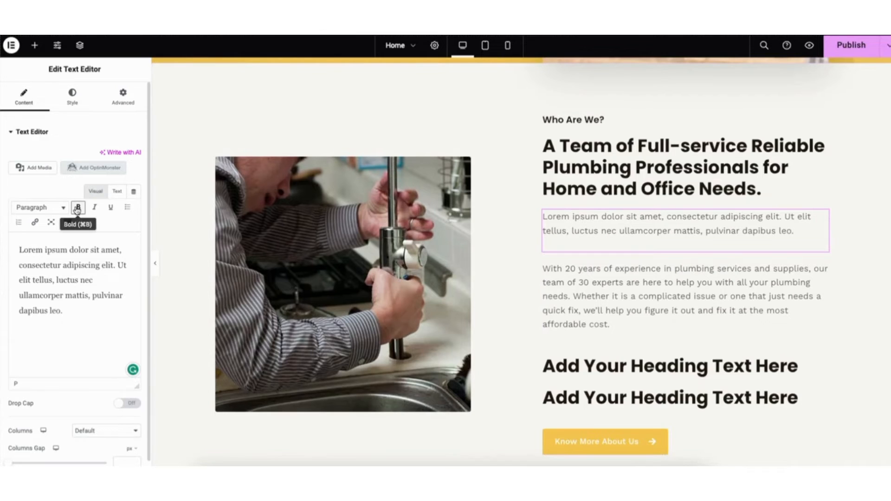
Step: Examine the new text widget's editing options, including the link settings, the extended formatting tools, the text color palette, and undo and redo
{"action": "left_click", "coordinate": [35, 223]}
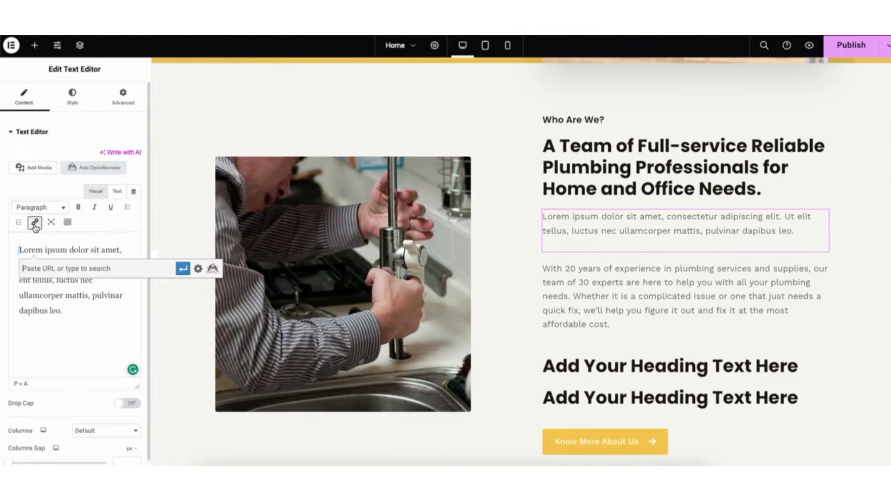
{"action": "left_click", "coordinate": [198, 270]}
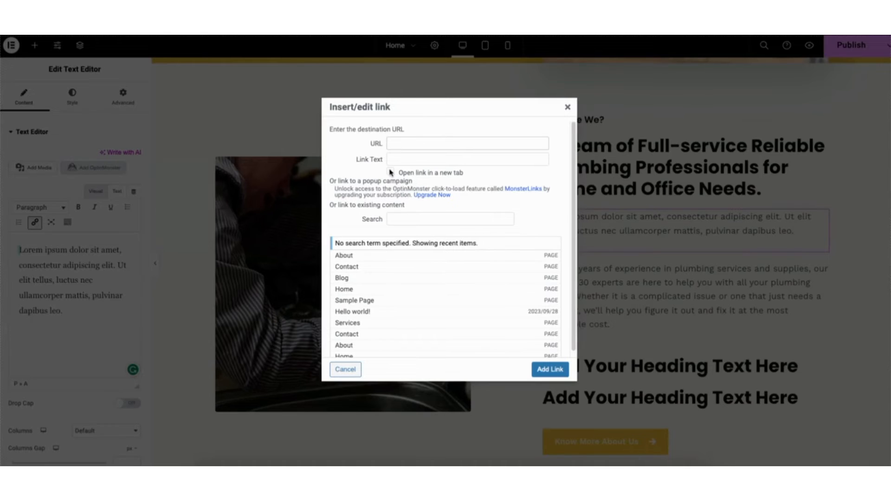
{"action": "left_click", "coordinate": [568, 108]}
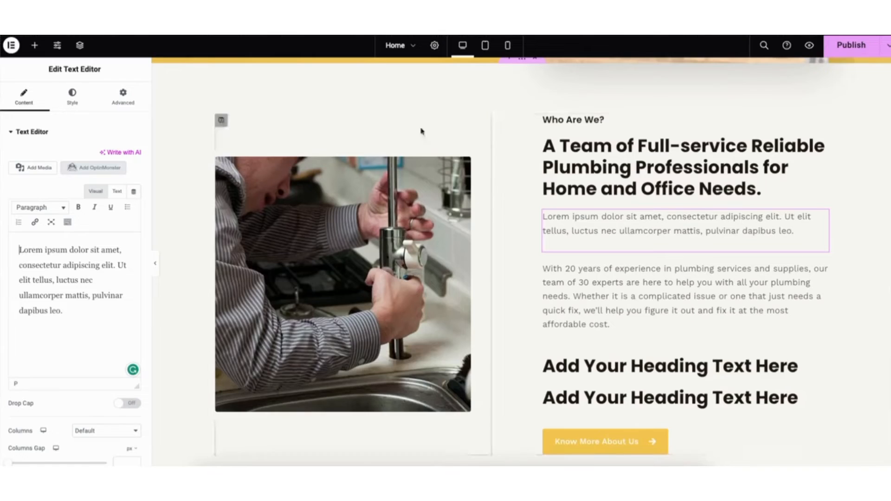
{"action": "left_click", "coordinate": [67, 223]}
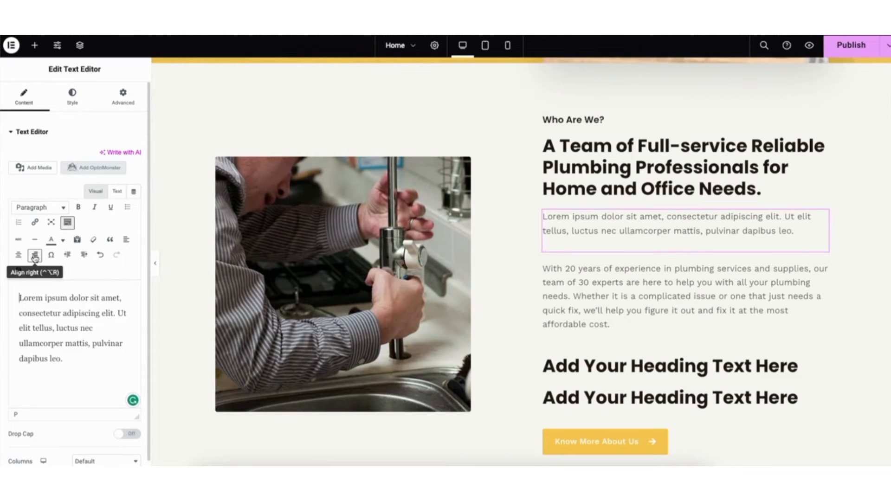
{"action": "left_click", "coordinate": [63, 241]}
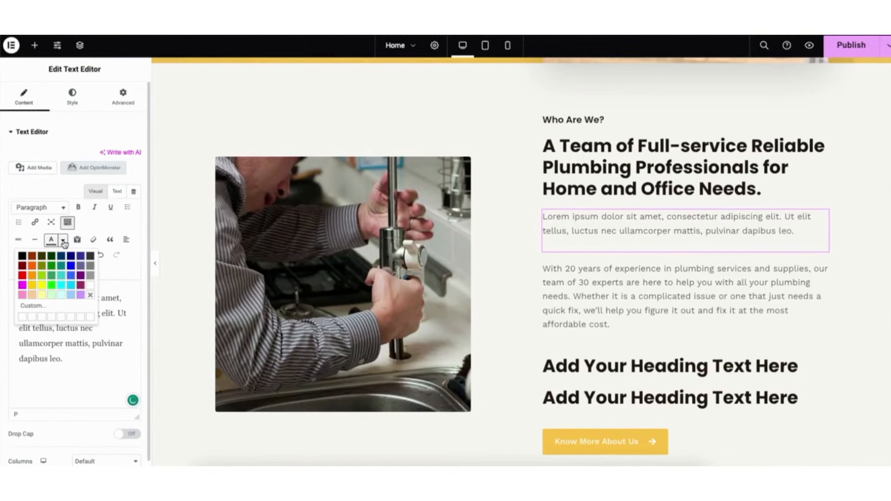
{"action": "left_click", "coordinate": [64, 242]}
{"action": "left_click", "coordinate": [101, 255]}
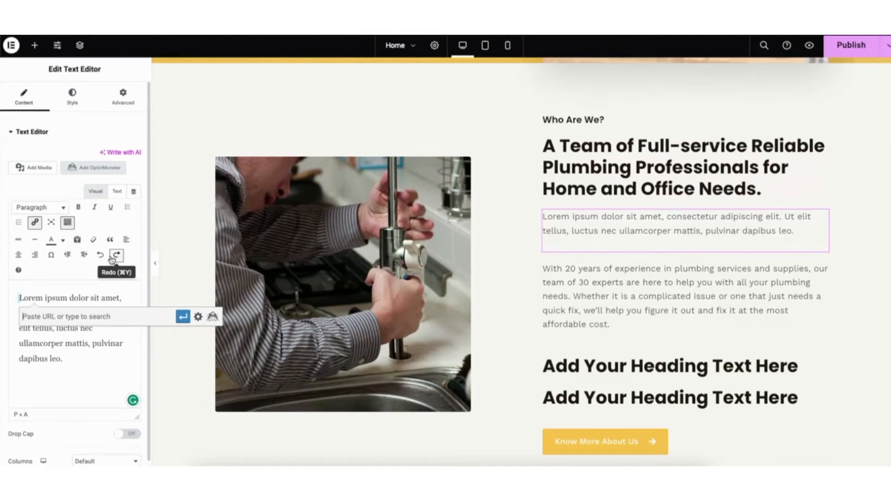
{"action": "left_click", "coordinate": [116, 256]}
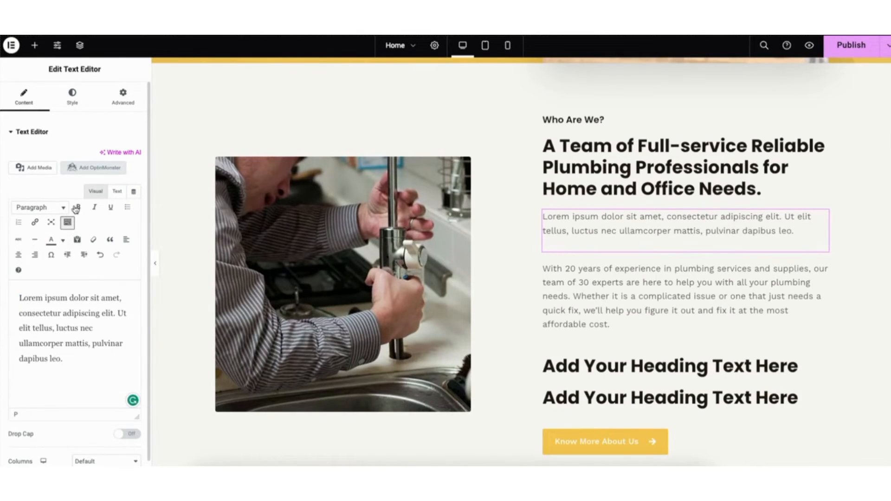
Step: Examine the new text widget's styling options, including its text color, typography settings and available font families
{"action": "left_click", "coordinate": [72, 96]}
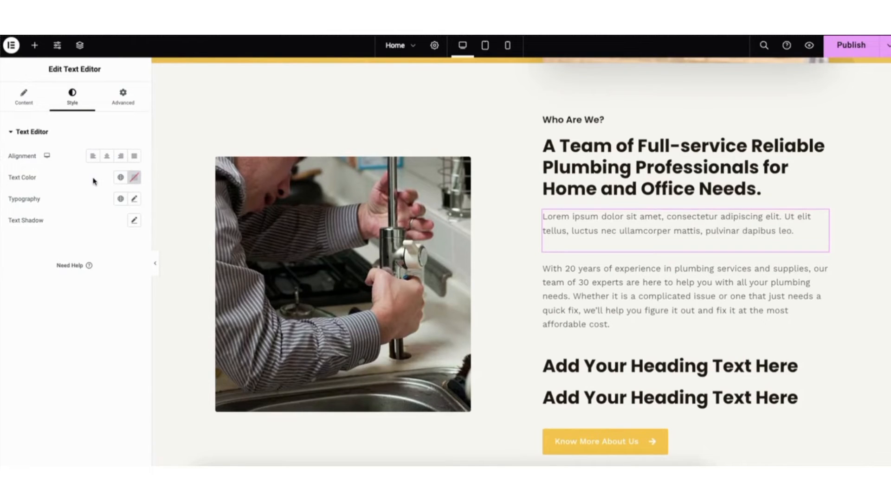
{"action": "left_click", "coordinate": [134, 178]}
{"action": "left_click", "coordinate": [134, 200]}
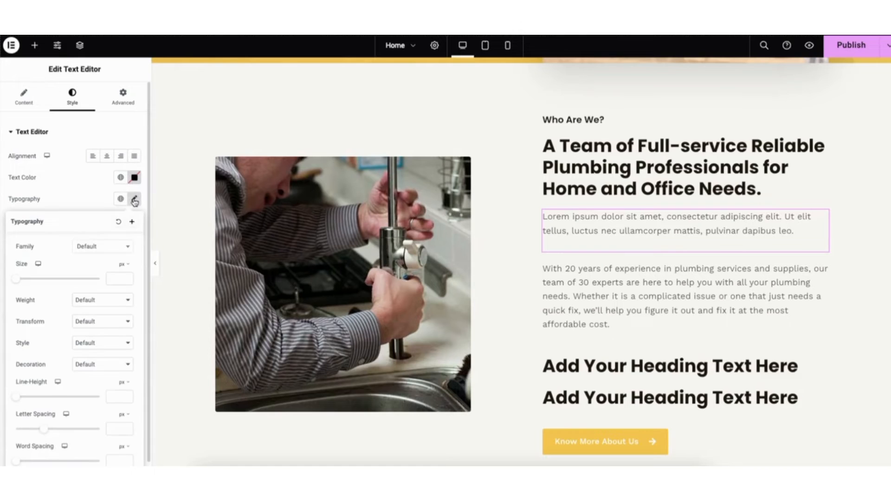
{"action": "left_click", "coordinate": [128, 250]}
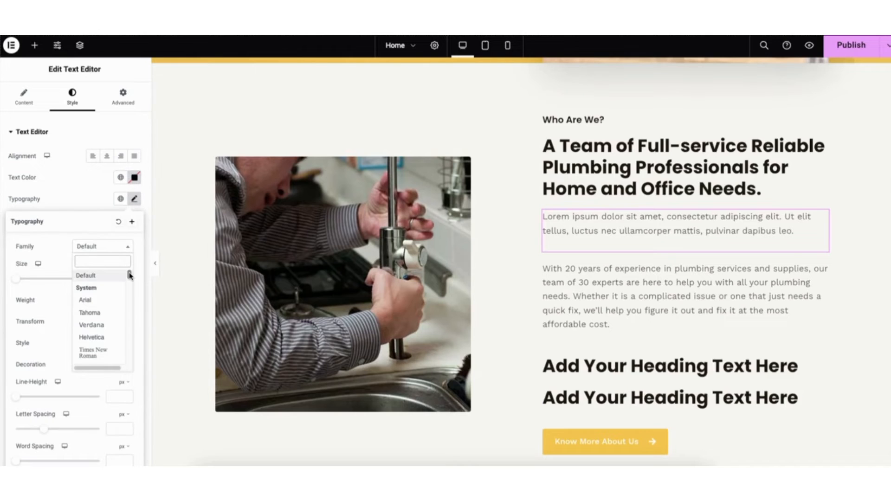
{"action": "left_click_drag", "start_coordinate": [129, 276], "coordinate": [130, 286]}
{"action": "left_click", "coordinate": [97, 208]}
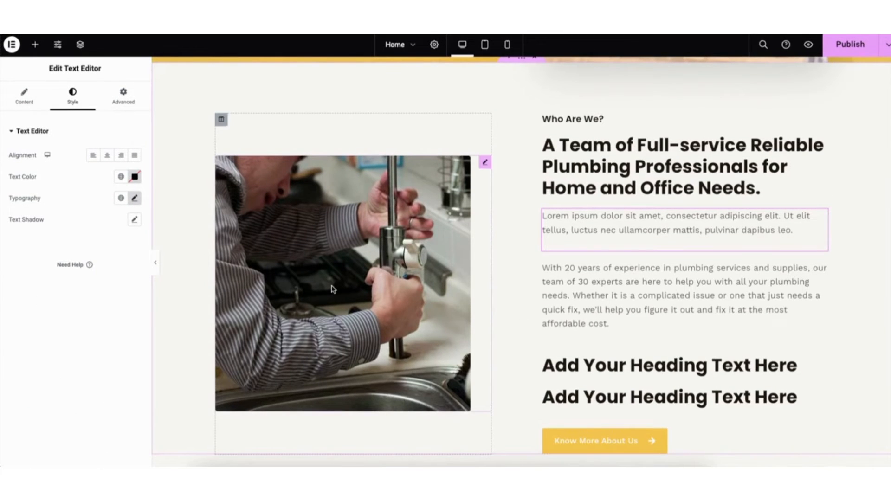
Step: Replace the Who Are We? section's image with the media library photo pexels-los-muertos-crew-8447787-scaled.jpg of a worker holding a power saw
{"action": "left_click", "coordinate": [333, 290]}
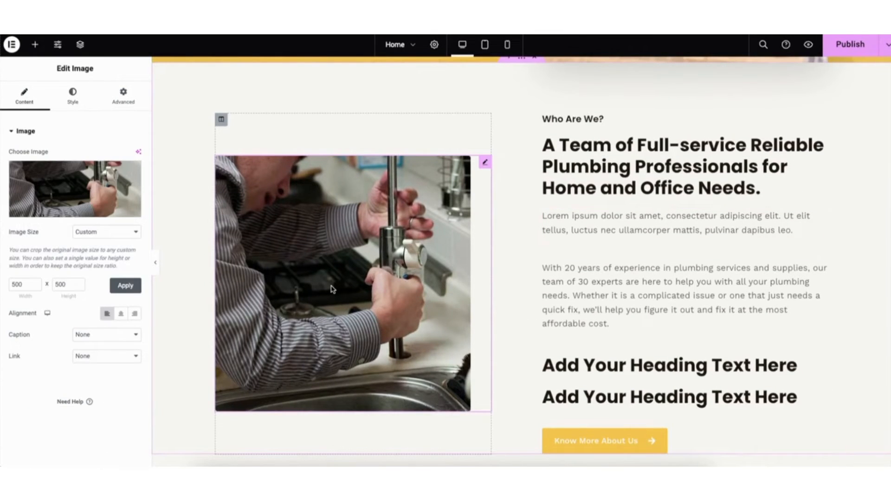
{"action": "mouse_move", "coordinate": [101, 197]}
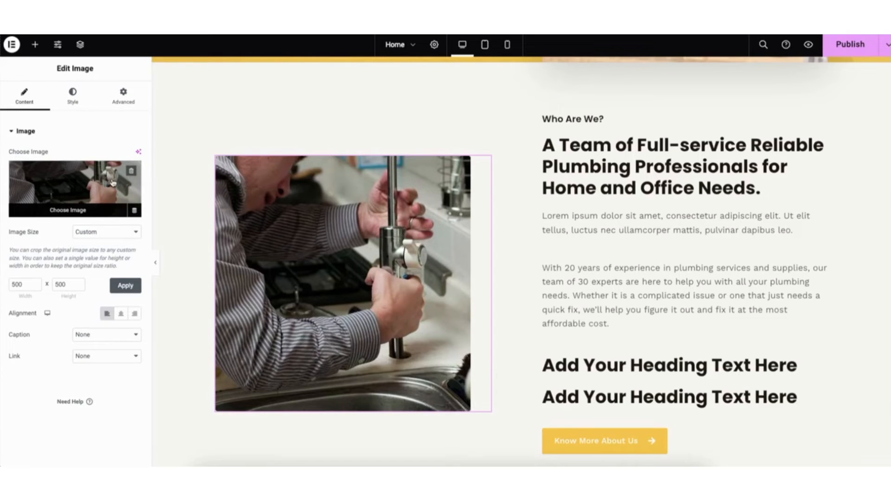
{"action": "left_click", "coordinate": [64, 198]}
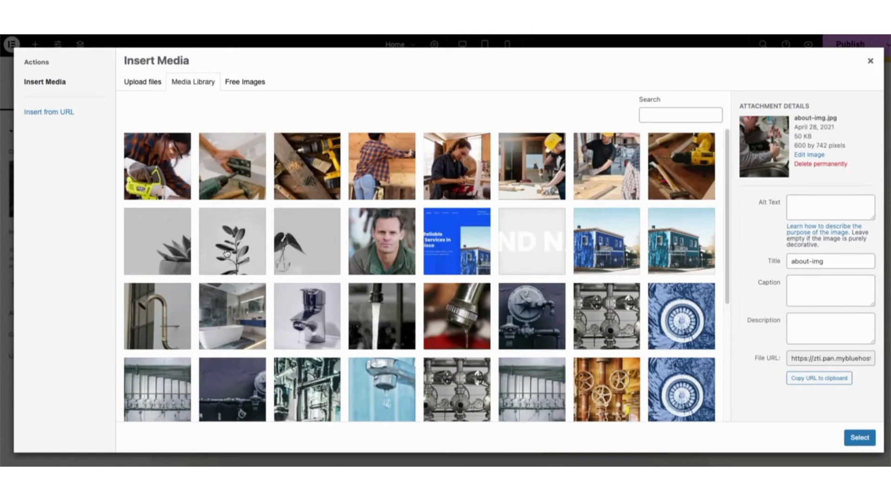
{"action": "left_click", "coordinate": [159, 172]}
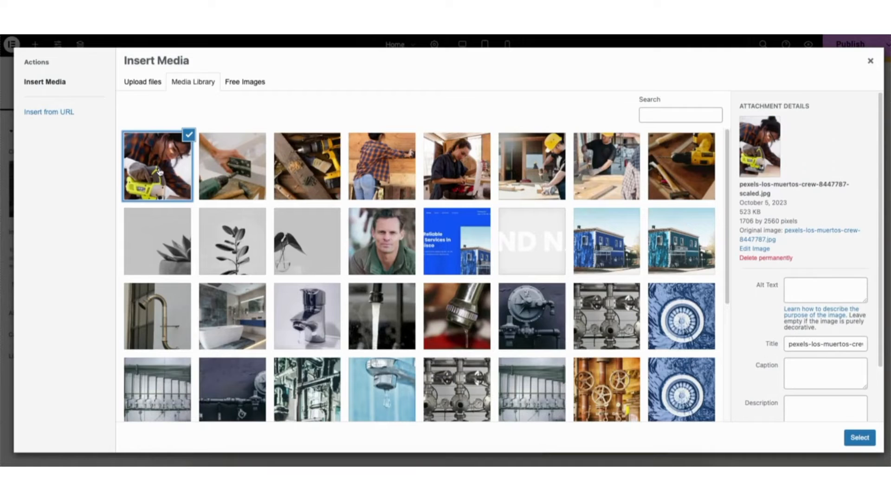
{"action": "left_click", "coordinate": [858, 440]}
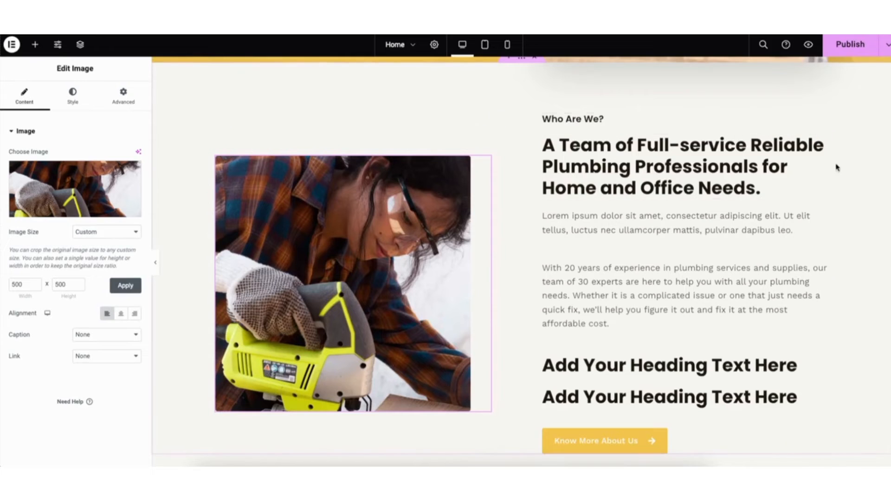
Step: Add a two-column container above the "How can we help you?" section and place a Heading widget in its first column
{"action": "scroll", "coordinate": [805, 183], "scroll_direction": "down", "scroll_amount": 1}
{"action": "scroll", "coordinate": [835, 182], "scroll_direction": "down", "scroll_amount": 8}
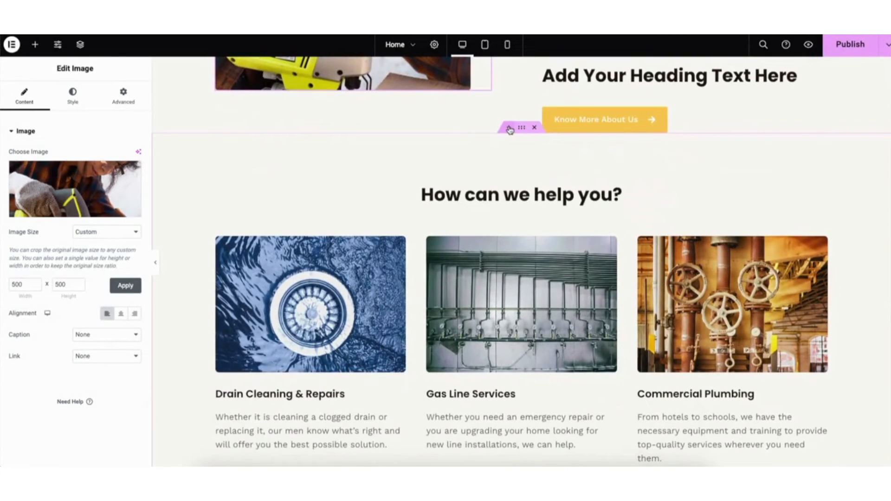
{"action": "left_click", "coordinate": [509, 128]}
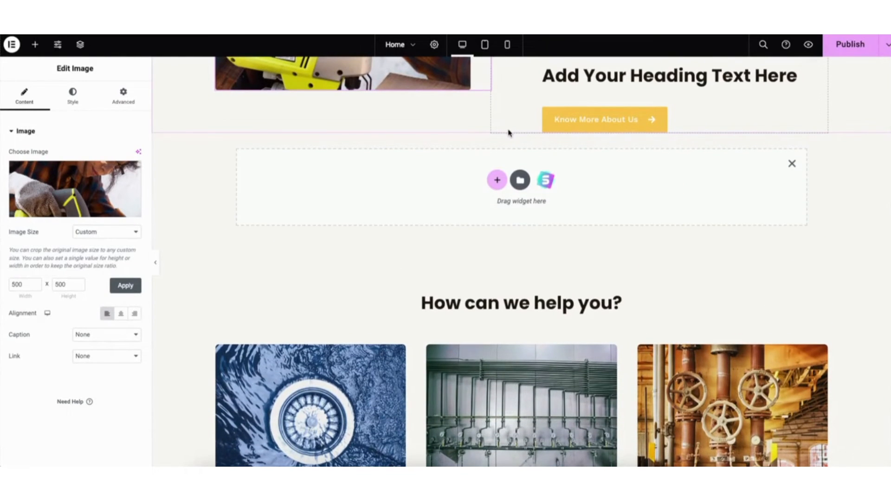
{"action": "left_click", "coordinate": [498, 181]}
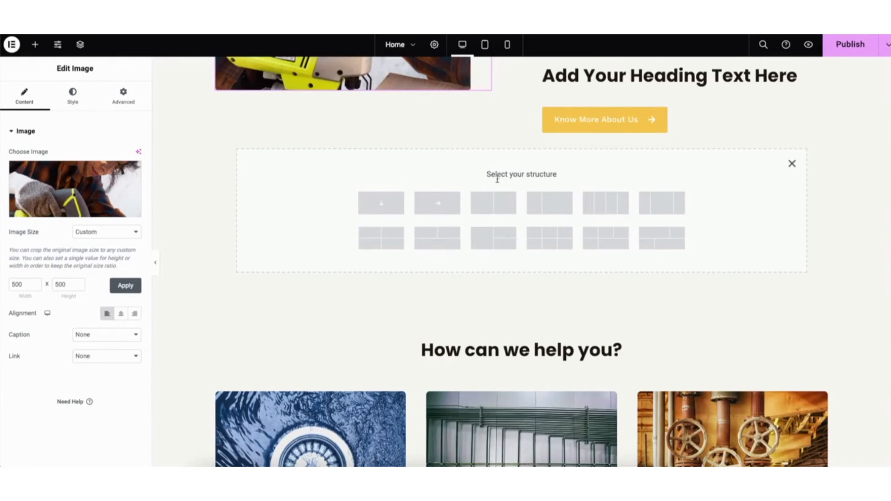
{"action": "left_click", "coordinate": [496, 204]}
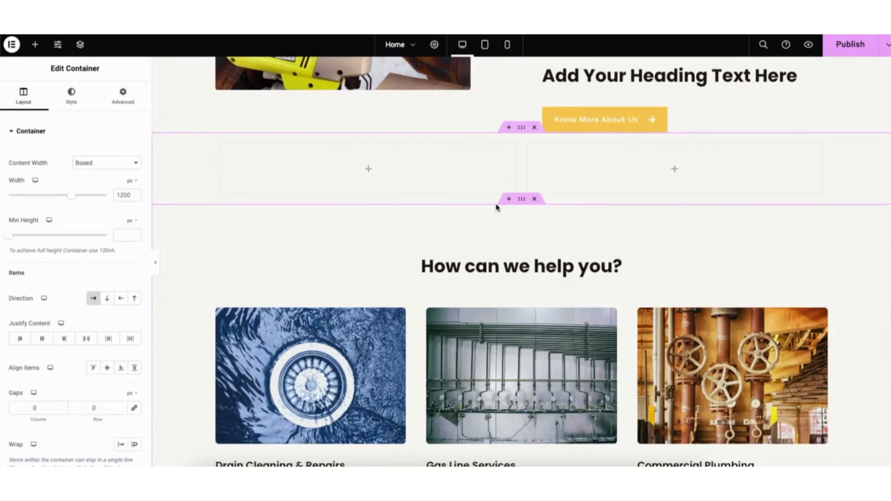
{"action": "left_click", "coordinate": [35, 44]}
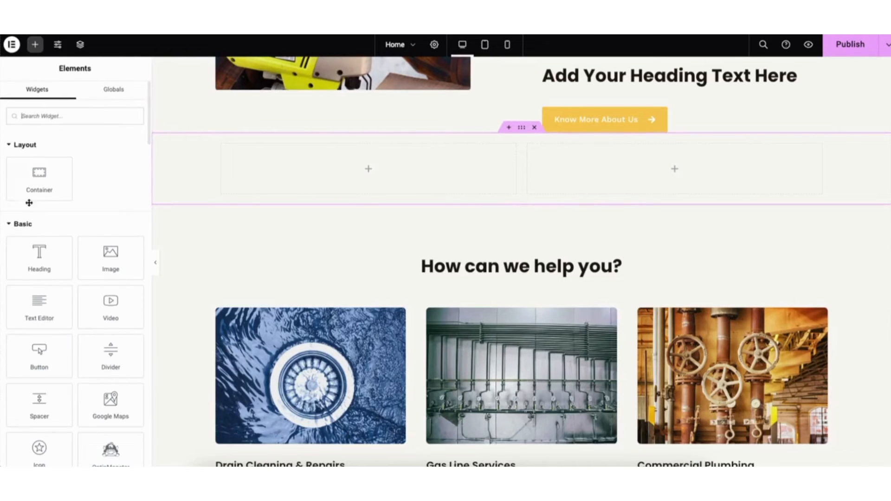
{"action": "left_click_drag", "start_coordinate": [39, 259], "coordinate": [370, 178]}
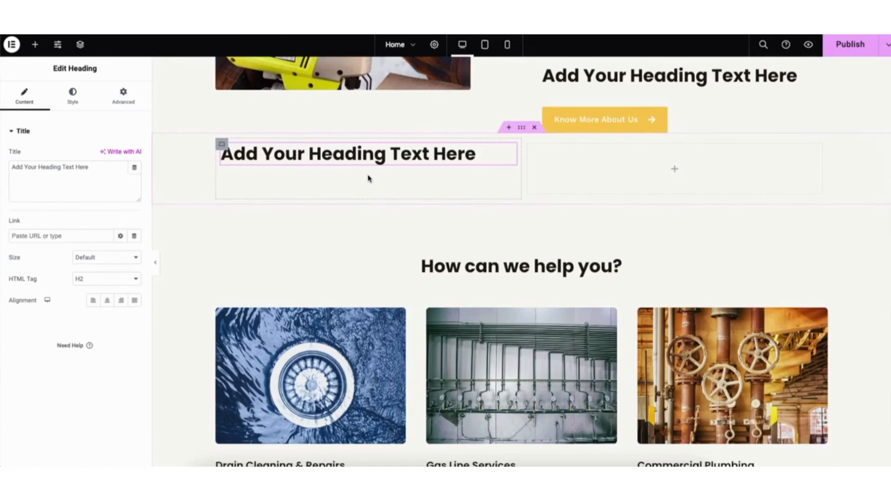
Step: Delete the new two-column container and open the layout settings of the "How can we help you?" section
{"action": "left_click", "coordinate": [522, 129]}
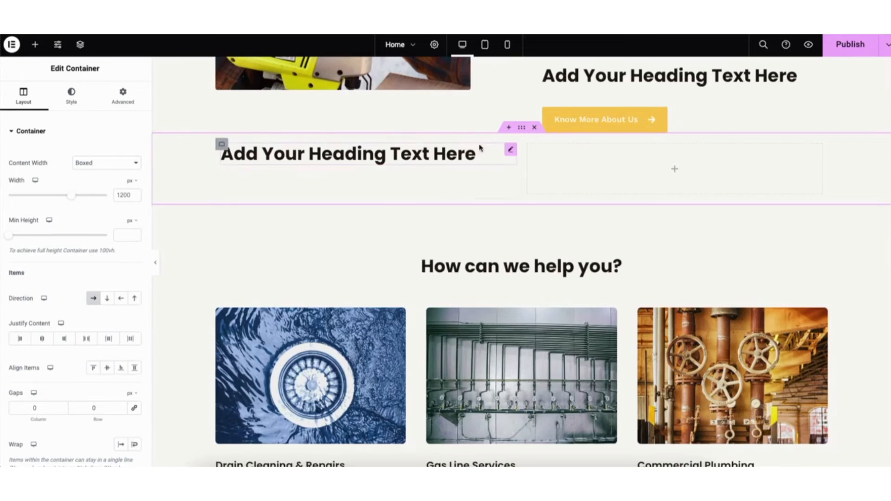
{"action": "left_click", "coordinate": [536, 128]}
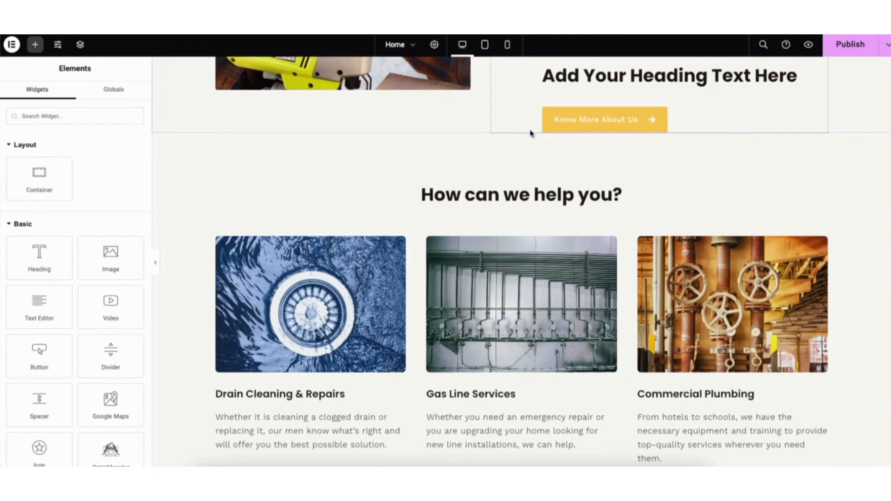
{"action": "mouse_move", "coordinate": [527, 136]}
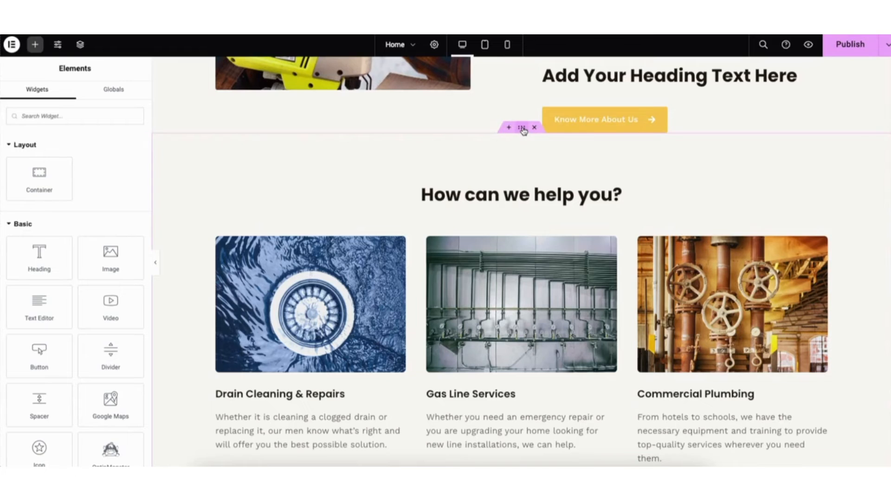
{"action": "left_click", "coordinate": [522, 129]}
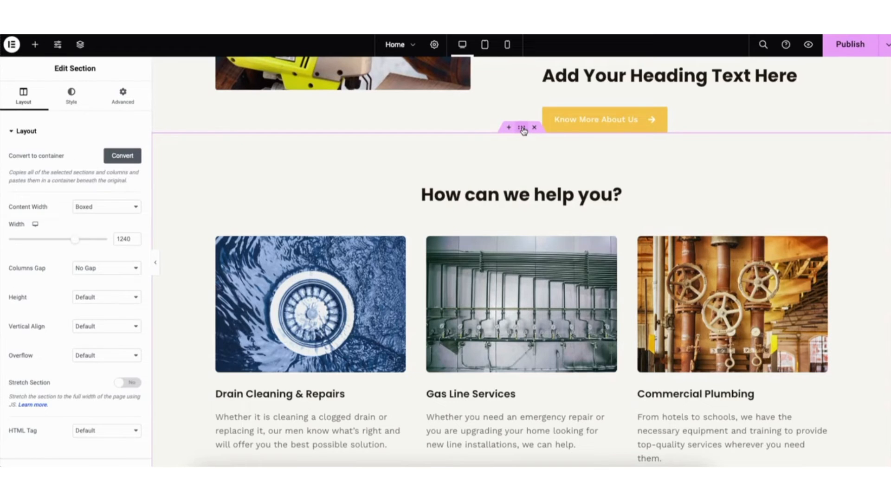
{"action": "mouse_move", "coordinate": [523, 131]}
{"action": "left_mouse_down"}
{"action": "mouse_move", "coordinate": [514, 258]}
{"action": "mouse_move", "coordinate": [518, 144]}
{"action": "left_mouse_up"}
Step: Import the Starter Templates block with three image cards, Feature One to Feature Three, into the empty area at the end of the page
{"action": "scroll", "coordinate": [521, 260], "scroll_direction": "down", "scroll_amount": 20}
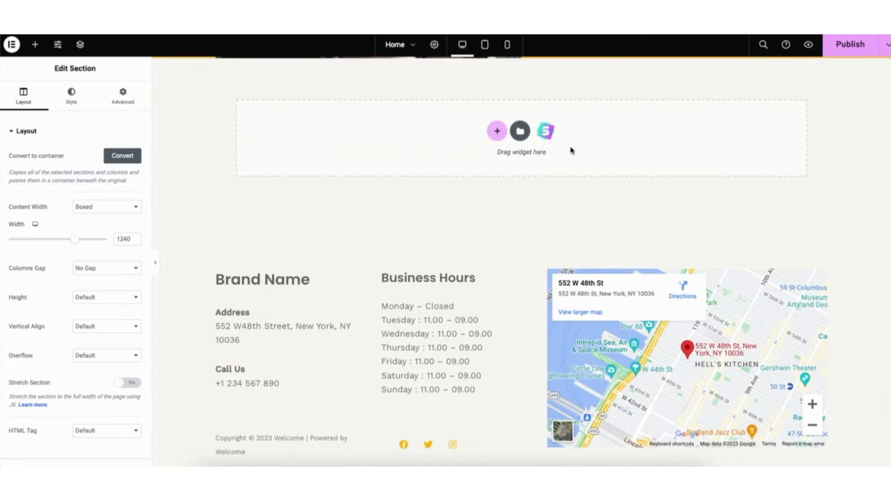
{"action": "left_click", "coordinate": [547, 133]}
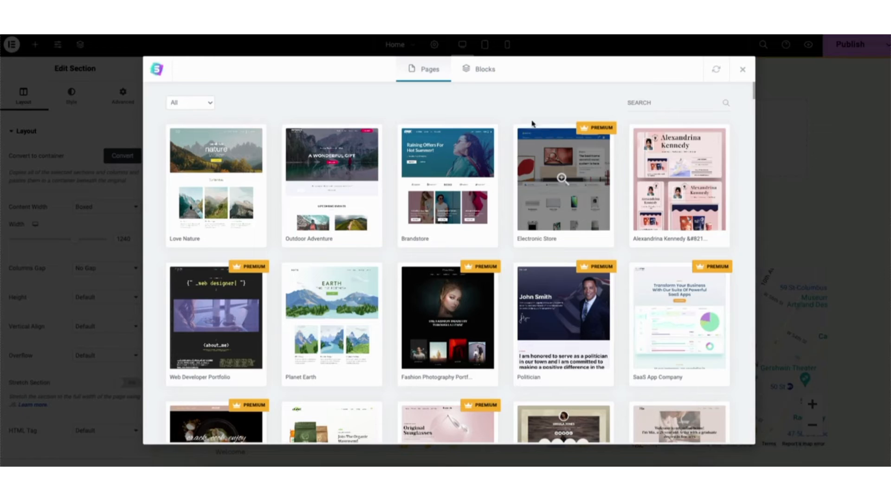
{"action": "left_click", "coordinate": [478, 71]}
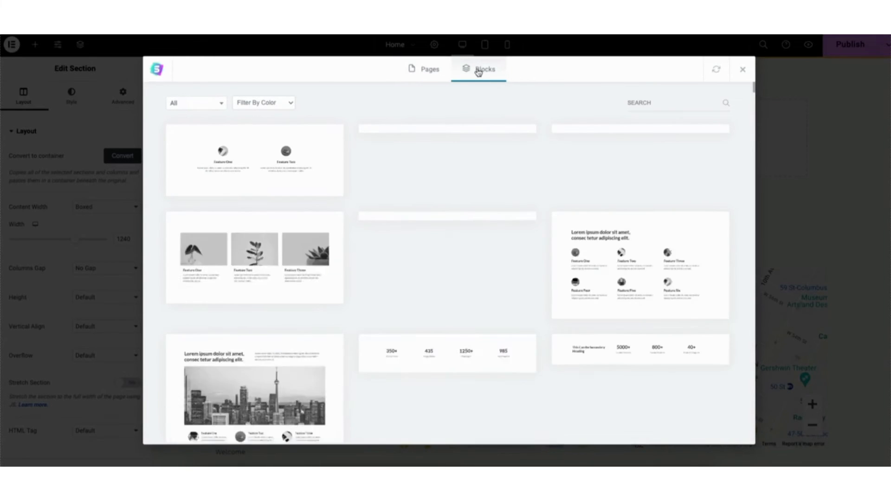
{"action": "mouse_move", "coordinate": [753, 89]}
{"action": "left_mouse_down"}
{"action": "mouse_move", "coordinate": [754, 149]}
{"action": "mouse_move", "coordinate": [752, 79]}
{"action": "left_mouse_up"}
{"action": "left_click", "coordinate": [195, 106]}
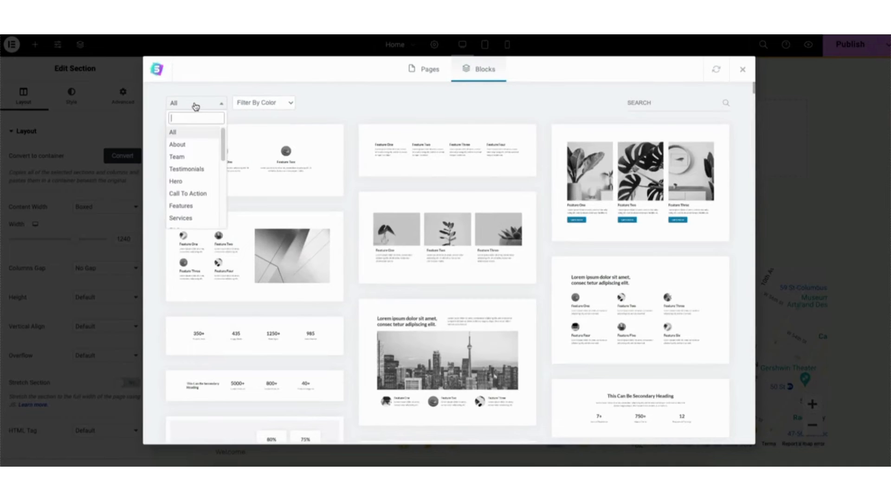
{"action": "left_click_drag", "start_coordinate": [223, 147], "coordinate": [224, 129]}
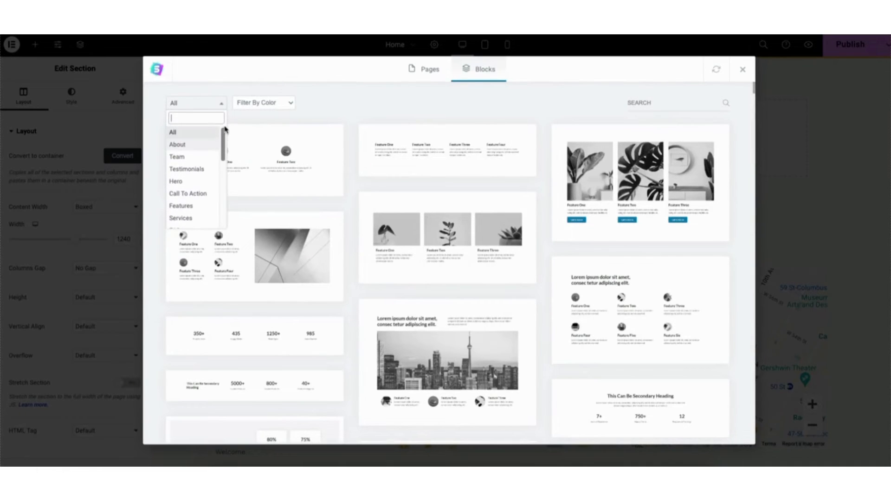
{"action": "left_click", "coordinate": [364, 110]}
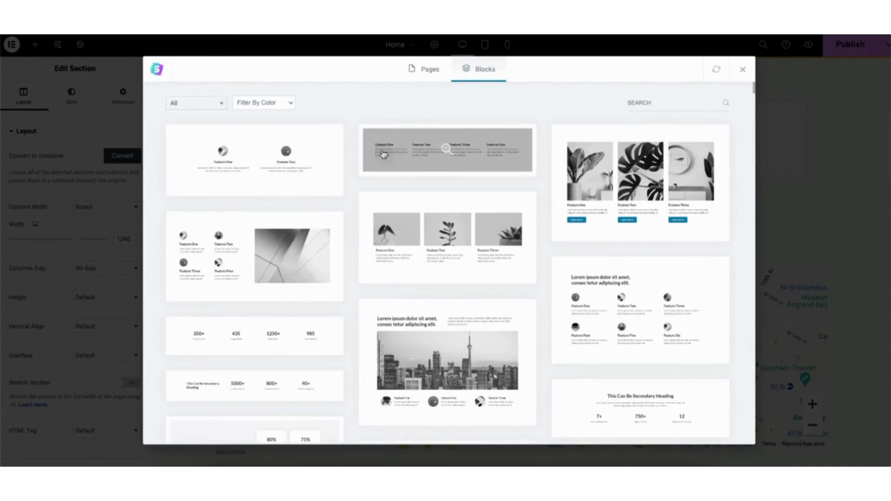
{"action": "left_click", "coordinate": [411, 222]}
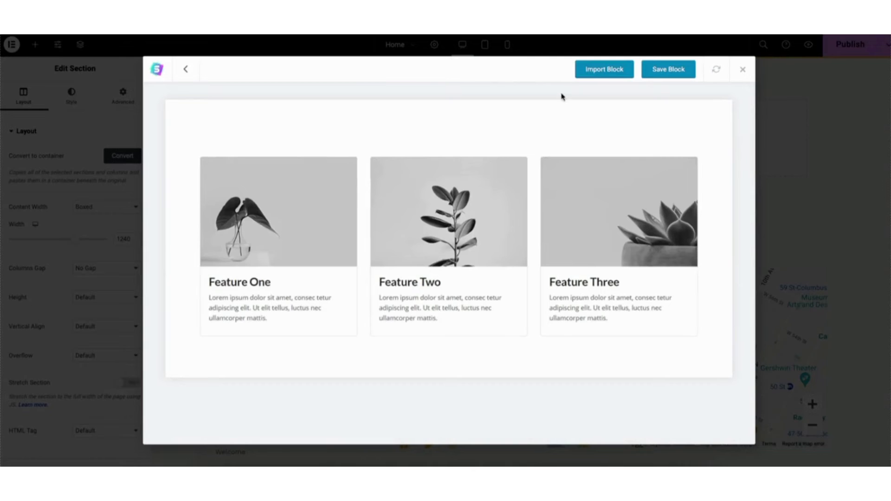
{"action": "left_click", "coordinate": [597, 71]}
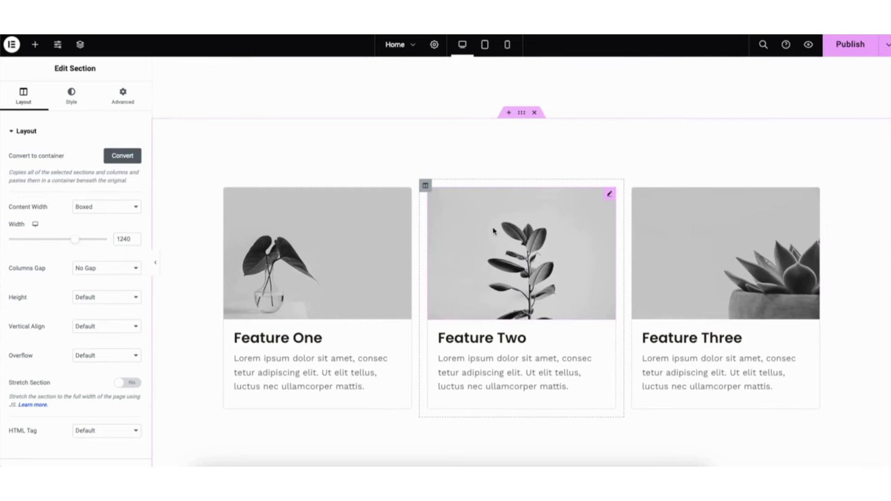
Step: Examine the imported three-feature section's layout settings and its background color options
{"action": "right_click", "coordinate": [168, 136]}
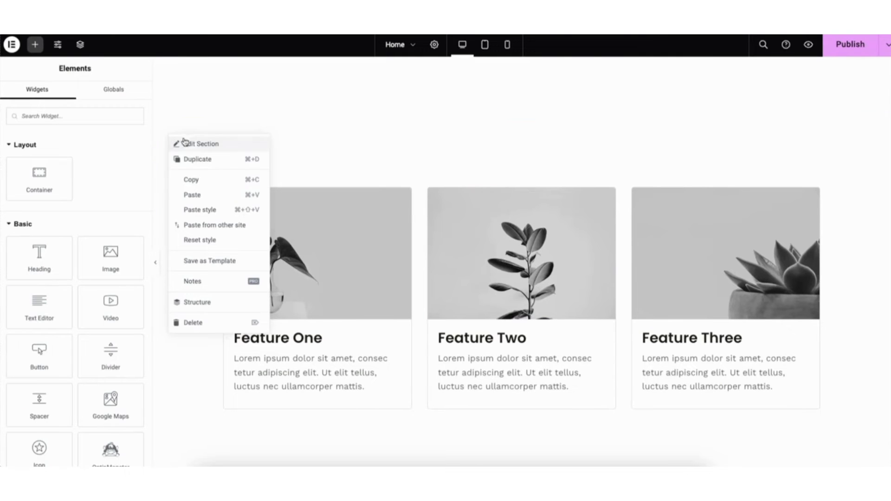
{"action": "left_click", "coordinate": [201, 144]}
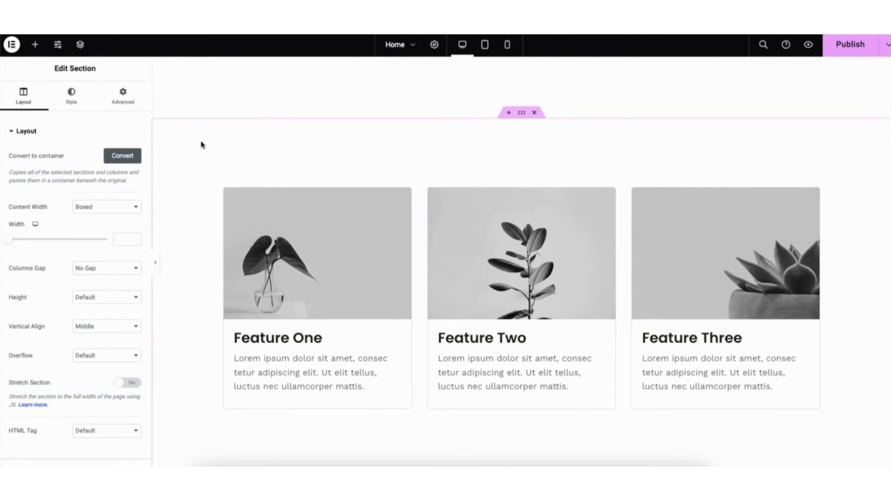
{"action": "left_click", "coordinate": [74, 102]}
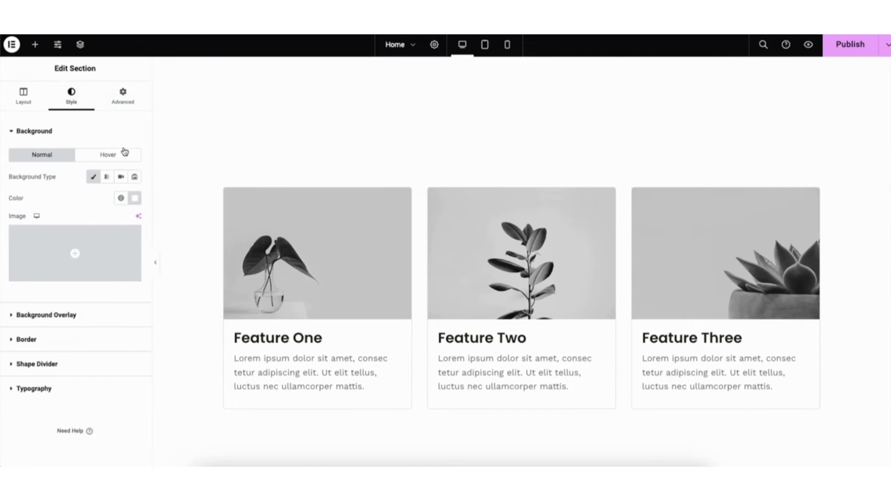
{"action": "left_click", "coordinate": [135, 198]}
{"action": "mouse_move", "coordinate": [80, 246]}
{"action": "left_mouse_down"}
{"action": "mouse_move", "coordinate": [75, 319]}
{"action": "mouse_move", "coordinate": [67, 240]}
{"action": "left_mouse_up"}
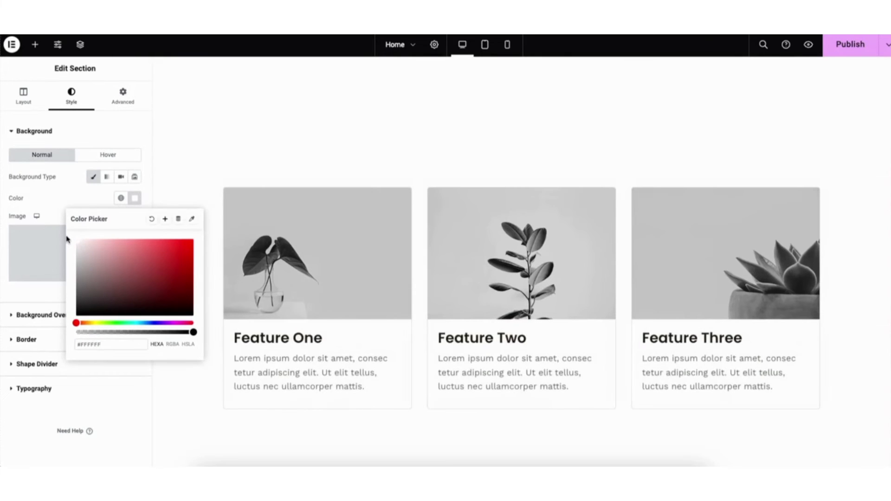
{"action": "left_click", "coordinate": [160, 195]}
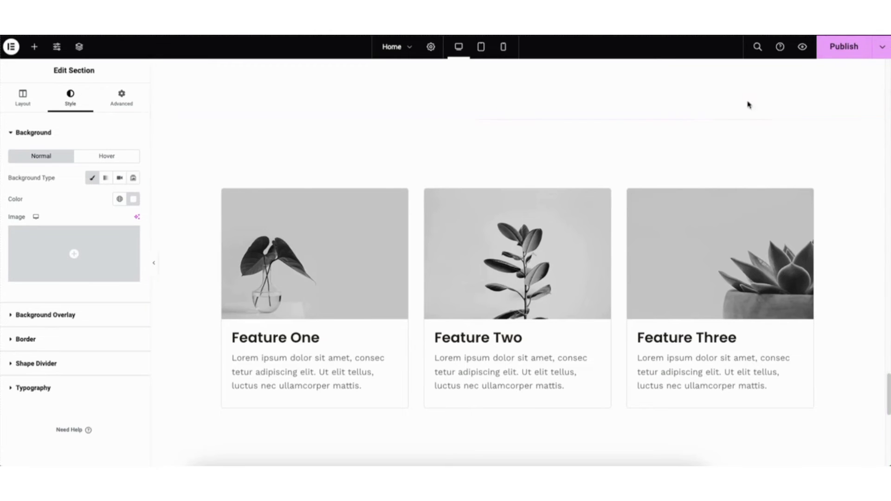
Step: Save the homepage as a draft and preview it
{"action": "left_click", "coordinate": [883, 51]}
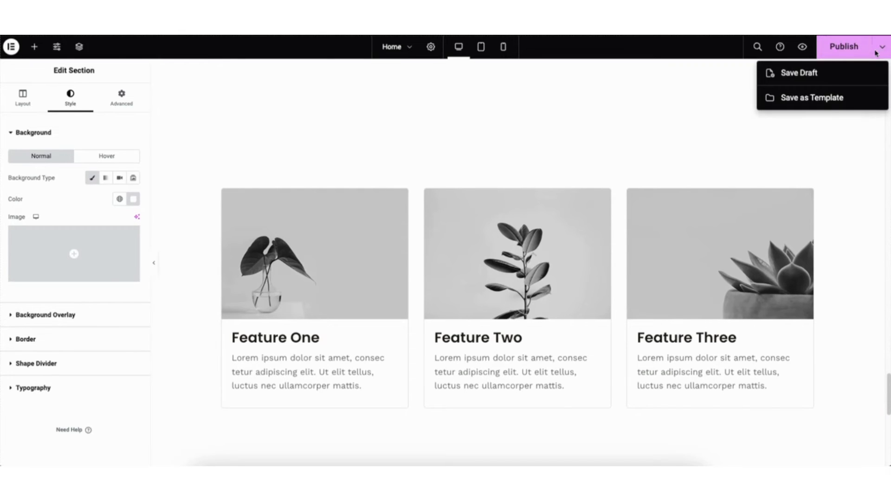
{"action": "left_click", "coordinate": [824, 76]}
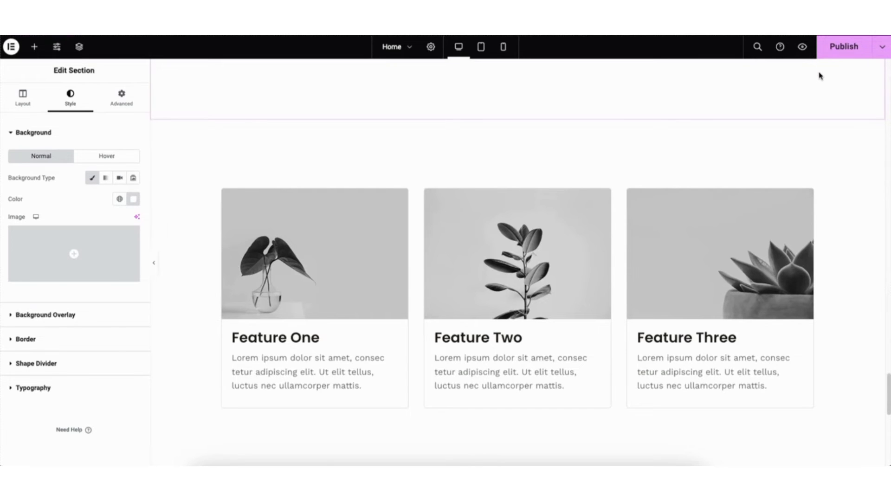
{"action": "left_click", "coordinate": [803, 49]}
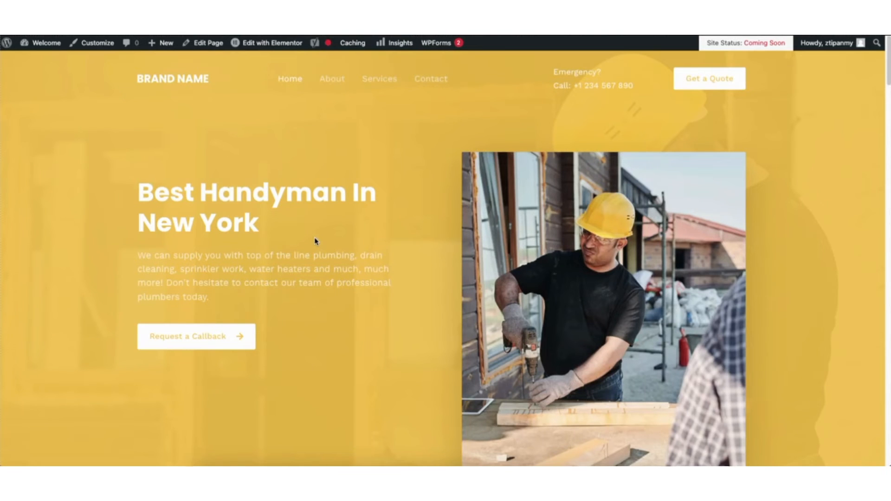
Step: View the message form on the site's Contact page and return to the WordPress dashboard
{"action": "left_click", "coordinate": [430, 87]}
{"action": "scroll", "coordinate": [407, 173], "scroll_direction": "down", "scroll_amount": 5}
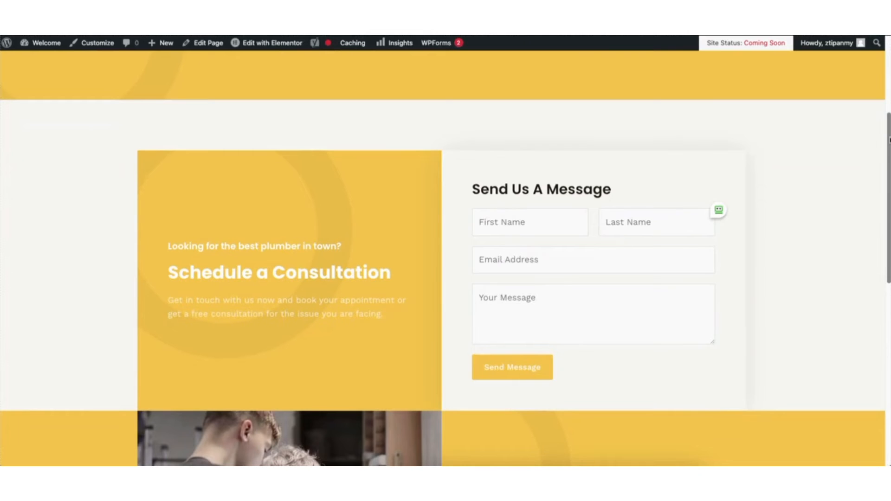
{"action": "mouse_move", "coordinate": [45, 46]}
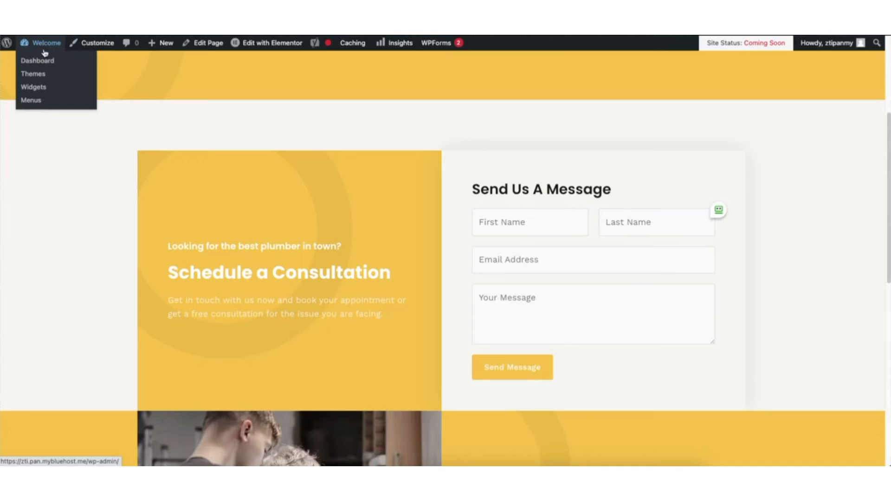
{"action": "left_click", "coordinate": [42, 63]}
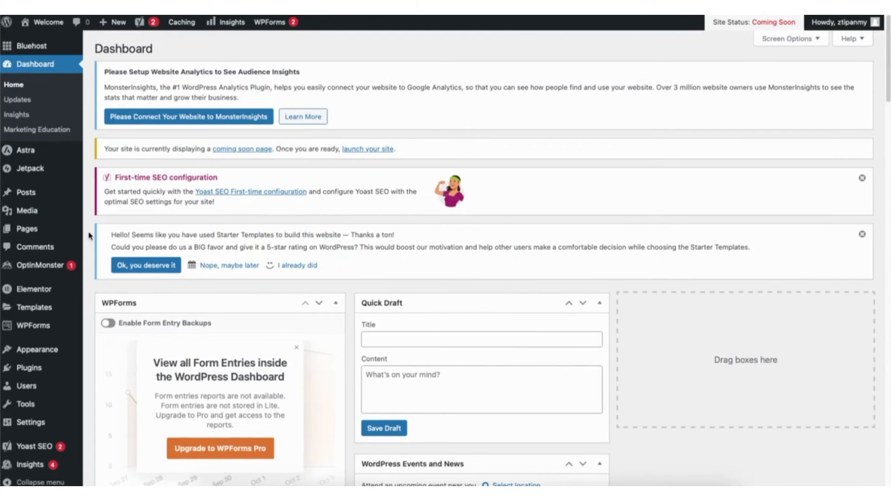
Step: Open the Contact Us form for editing in WPForms
{"action": "mouse_move", "coordinate": [29, 328]}
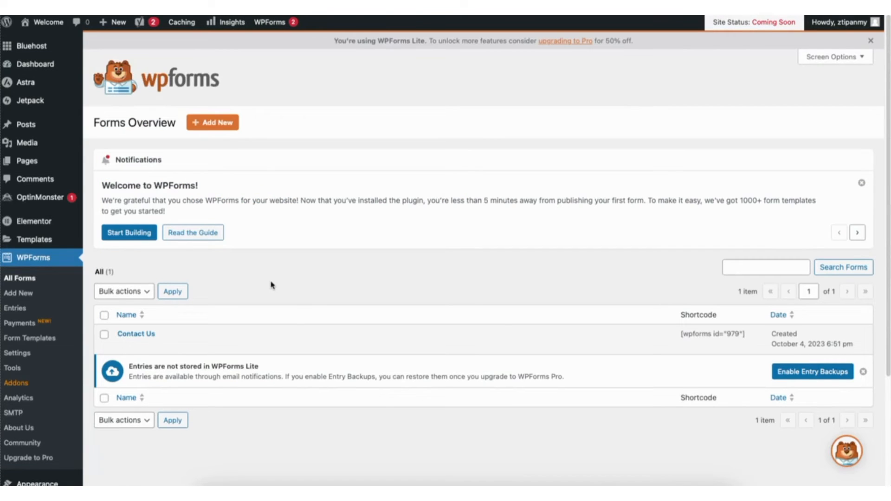
{"action": "mouse_move", "coordinate": [139, 338]}
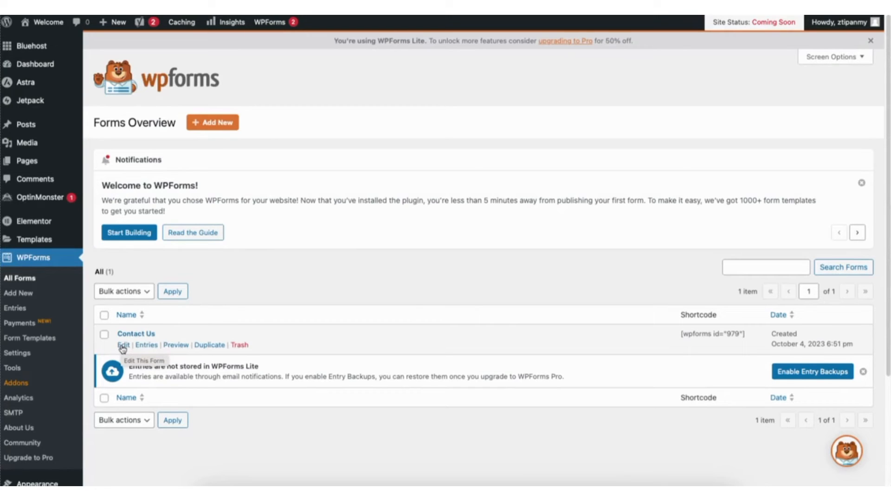
{"action": "left_click", "coordinate": [124, 347]}
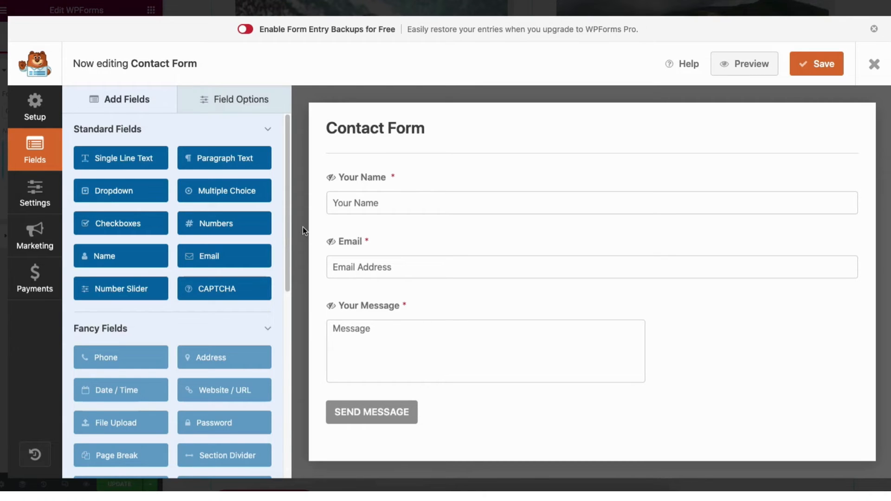
Step: Add another Email field to the contact form directly below the Your Name field
{"action": "mouse_move", "coordinate": [440, 200]}
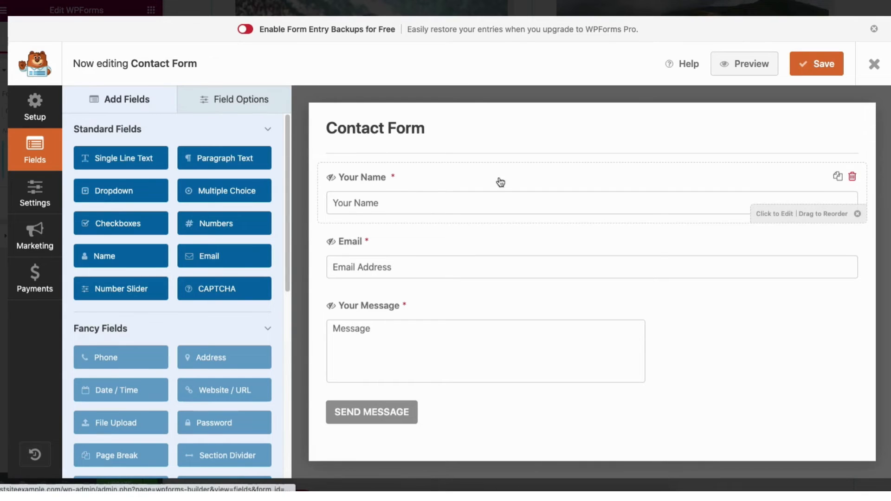
{"action": "left_click_drag", "start_coordinate": [412, 175], "coordinate": [392, 175]}
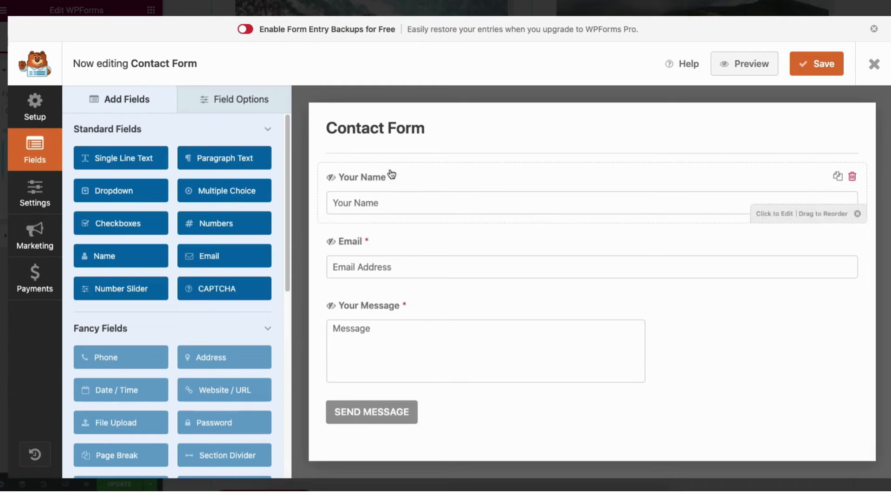
{"action": "left_click_drag", "start_coordinate": [199, 260], "coordinate": [354, 243]}
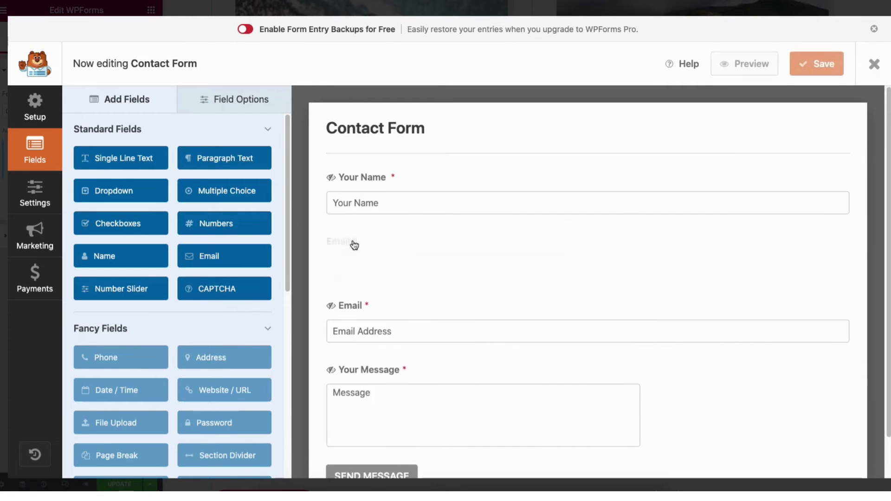
Step: Shorten the label of the contact form's Your Name field to "Name"
{"action": "left_click", "coordinate": [231, 100]}
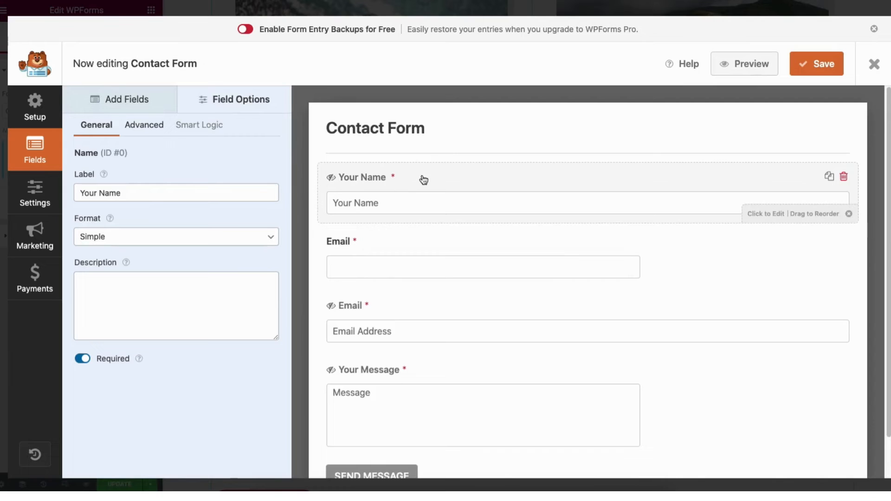
{"action": "left_click", "coordinate": [99, 192]}
{"action": "key", "text": "BackSpace"}
{"action": "key", "text": "BackSpace"}
{"action": "key", "text": "BackSpace"}
{"action": "key", "text": "BackSpace"}
{"action": "key", "text": "BackSpace"}
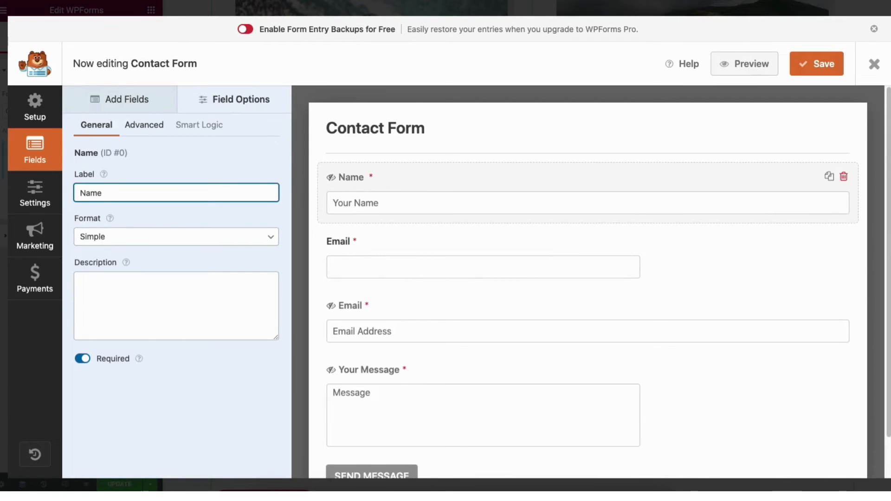
Step: Try making the Name field optional and try the Medium and Small field sizes on it
{"action": "left_click", "coordinate": [83, 360]}
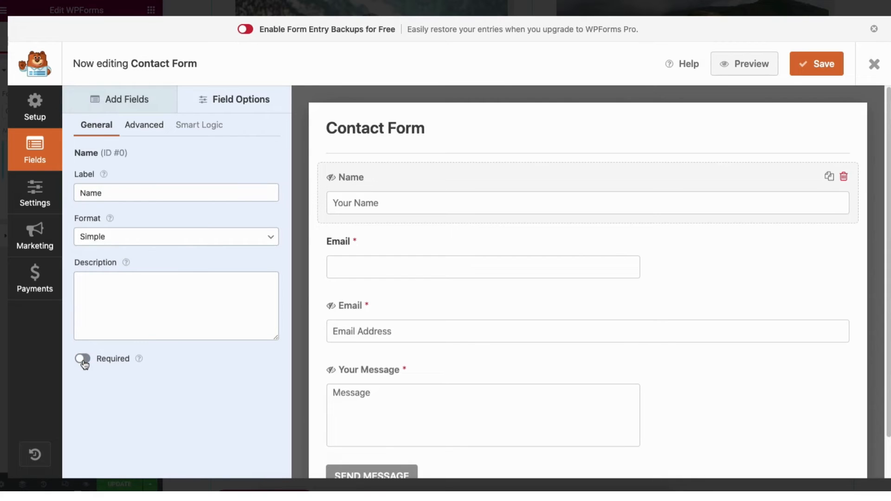
{"action": "left_click", "coordinate": [84, 360]}
{"action": "left_click", "coordinate": [143, 124]}
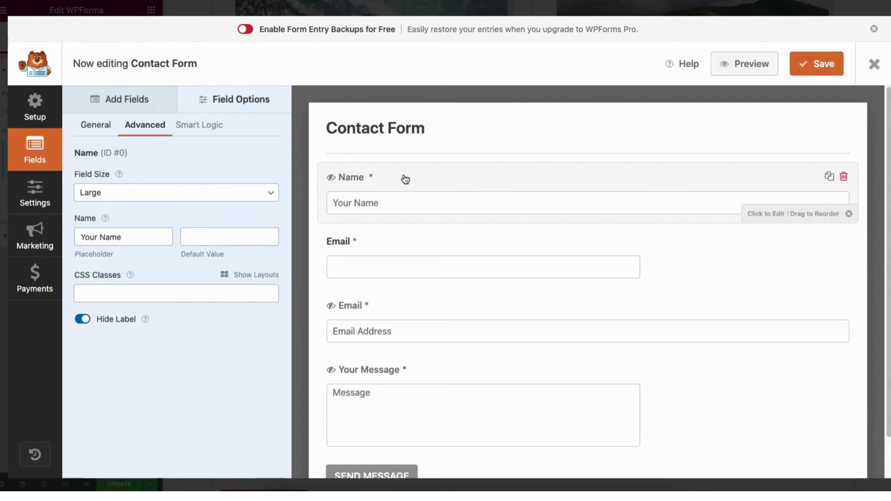
{"action": "left_click", "coordinate": [108, 192]}
{"action": "left_click", "coordinate": [106, 182]}
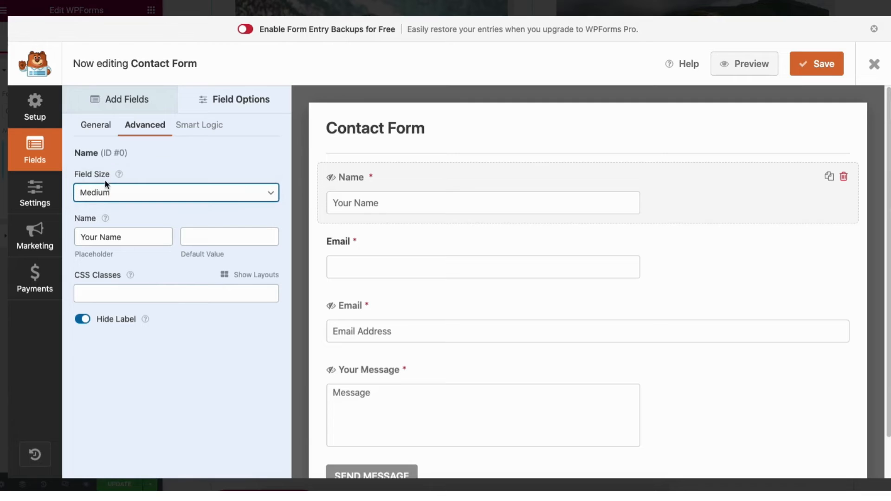
{"action": "left_click", "coordinate": [108, 193]}
{"action": "left_click", "coordinate": [106, 182]}
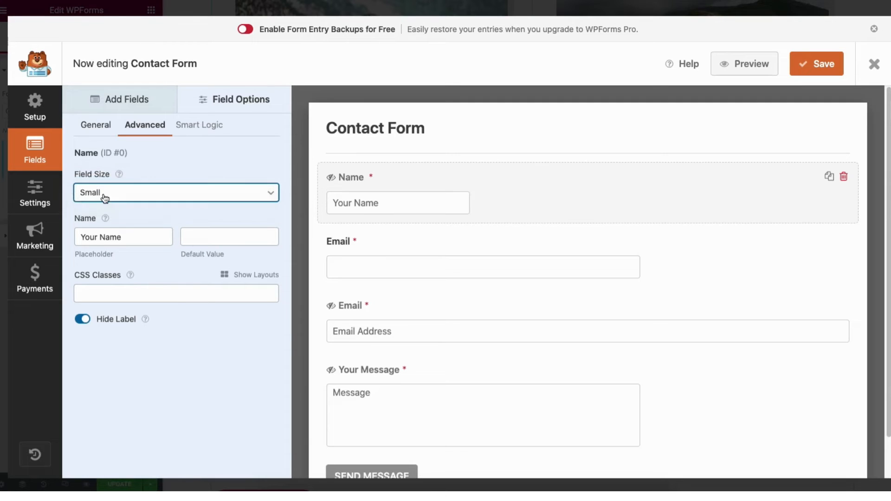
{"action": "left_click", "coordinate": [107, 194]}
{"action": "left_click", "coordinate": [107, 215]}
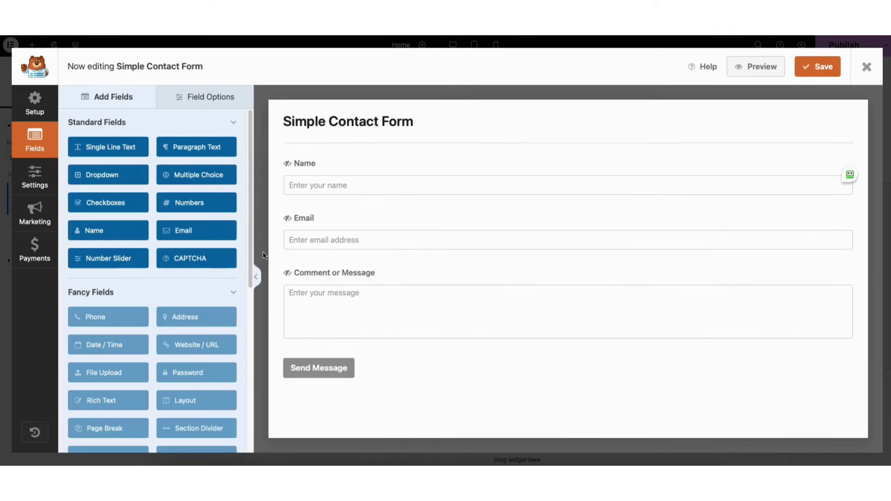
Step: Examine the Simple Contact Form's general, spam protection, notification and confirmation settings
{"action": "left_click", "coordinate": [34, 182]}
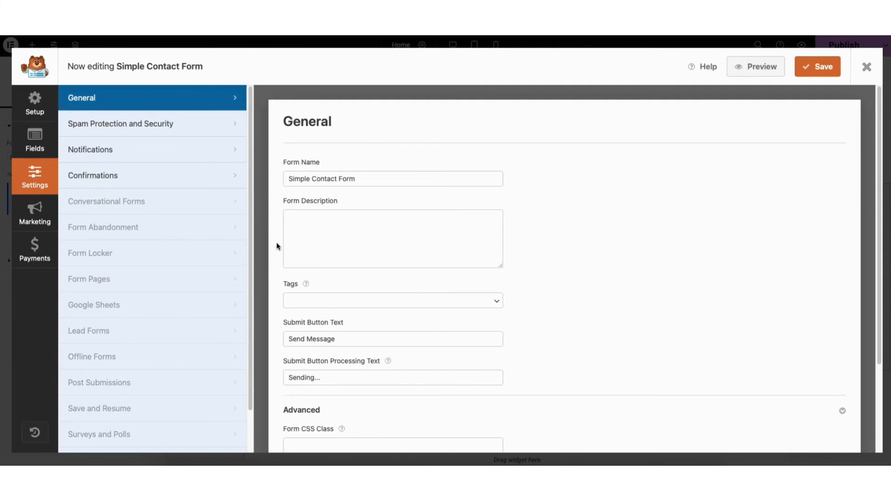
{"action": "left_click", "coordinate": [152, 126]}
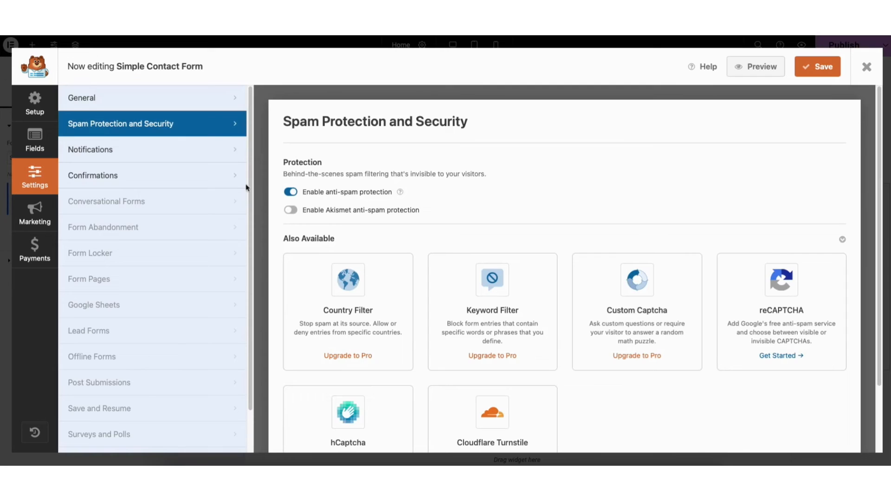
{"action": "left_click", "coordinate": [194, 155]}
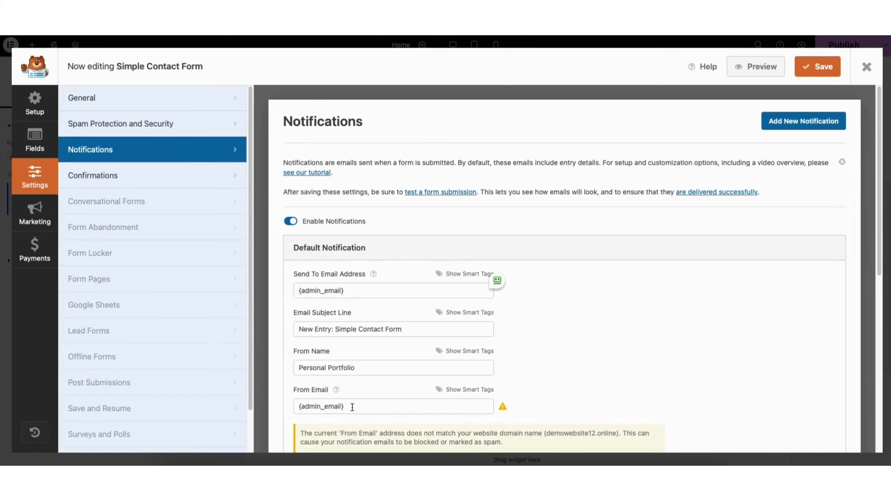
{"action": "left_click", "coordinate": [158, 176]}
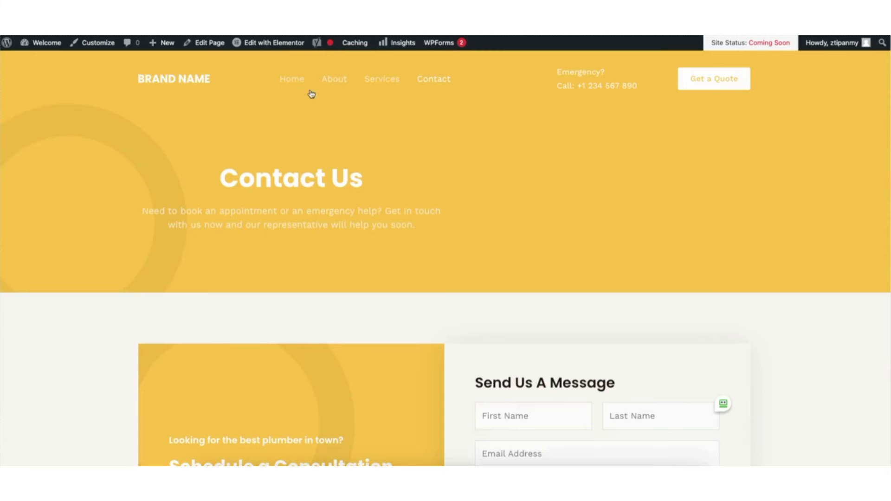
Step: Open the Contact page in Elementor and add a Google Maps widget to the empty area below the "Call Us Today!" section
{"action": "mouse_move", "coordinate": [276, 44]}
{"action": "left_click", "coordinate": [276, 44]}
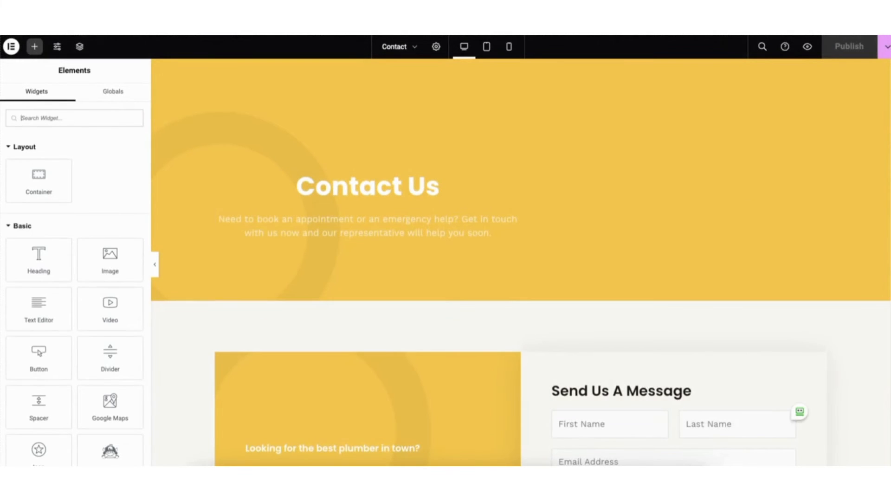
{"action": "scroll", "coordinate": [521, 264], "scroll_direction": "down", "scroll_amount": 8}
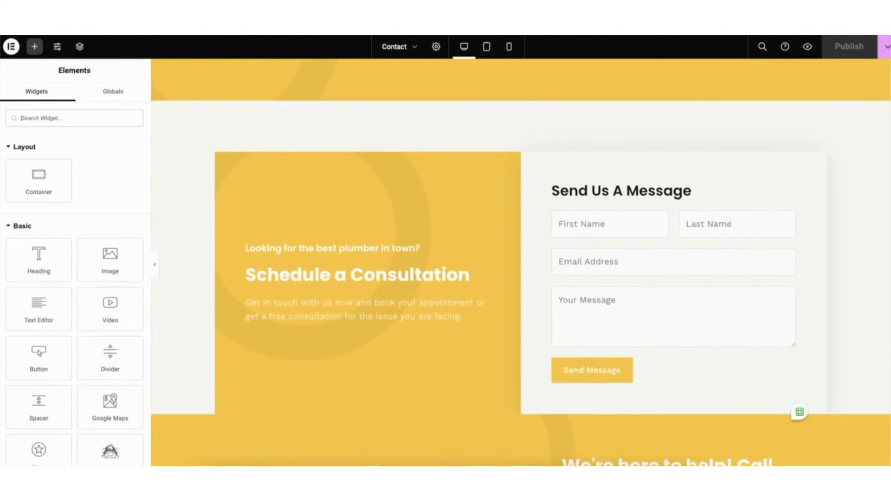
{"action": "scroll", "coordinate": [688, 271], "scroll_direction": "down", "scroll_amount": 5}
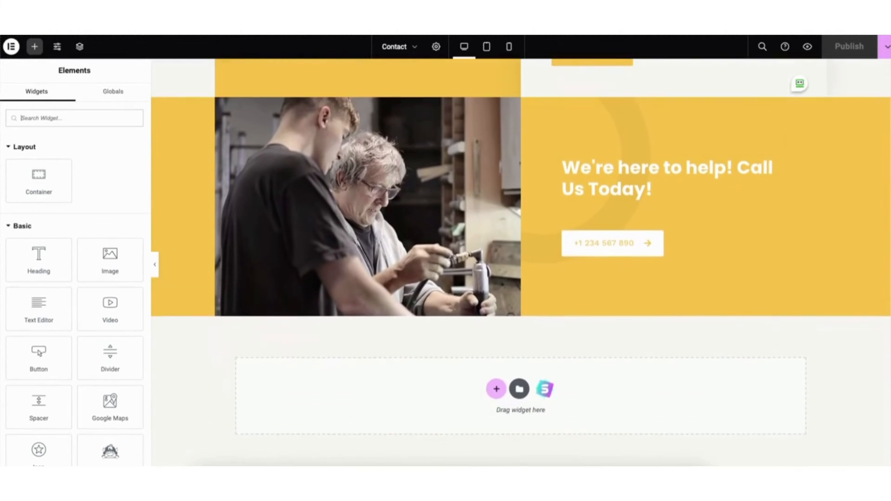
{"action": "scroll", "coordinate": [137, 230], "scroll_direction": "down", "scroll_amount": 3}
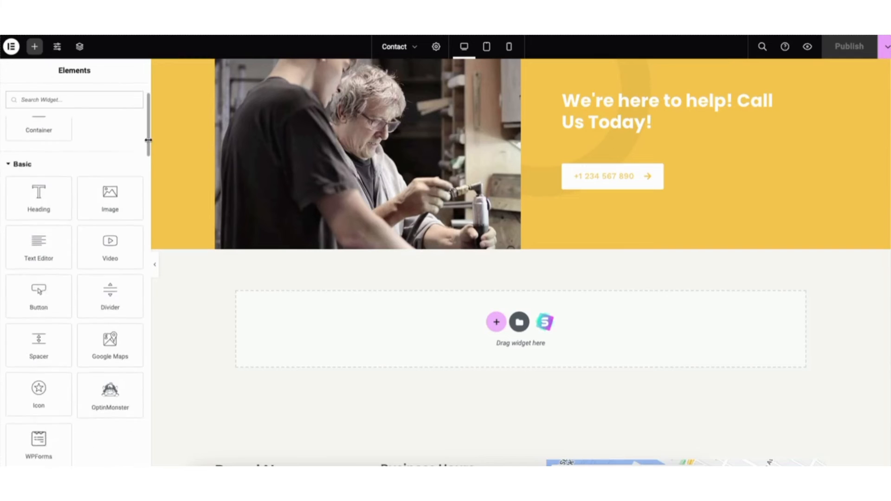
{"action": "left_click_drag", "start_coordinate": [108, 293], "coordinate": [482, 314]}
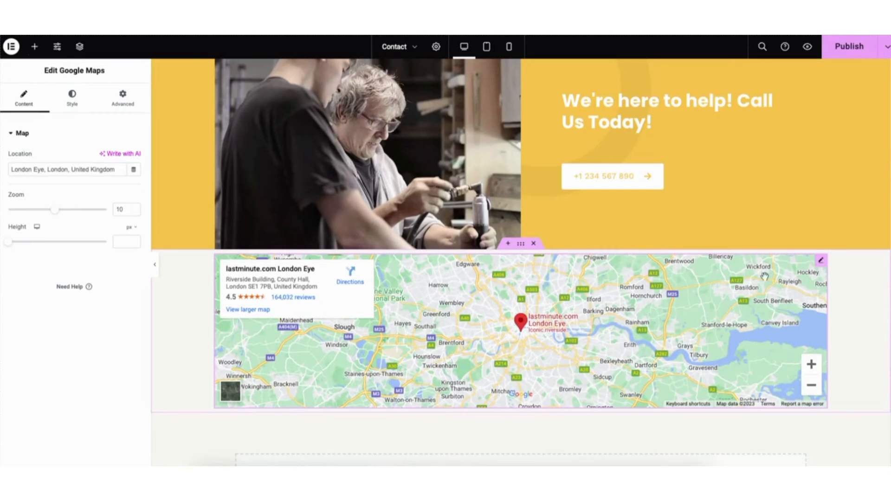
Step: Configure the map with location "new york", zoom 14 and height 453 px
{"action": "left_click_drag", "start_coordinate": [11, 169], "coordinate": [118, 170]}
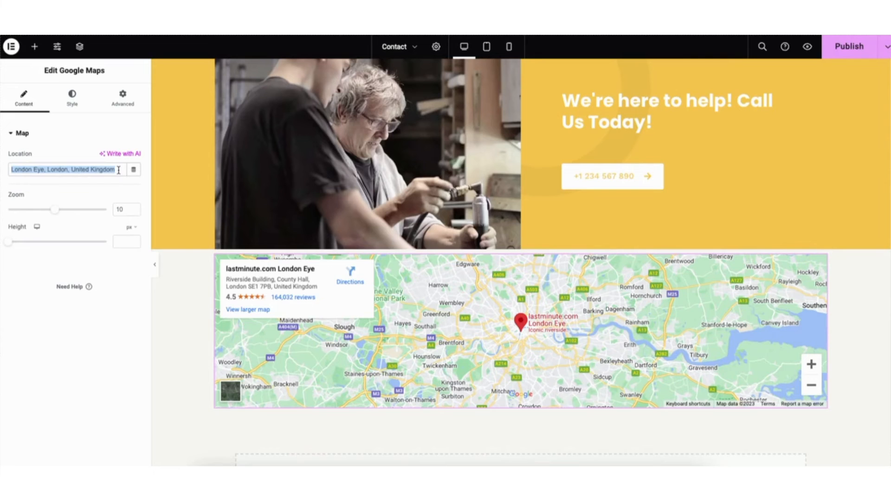
{"action": "type", "text": "new york"}
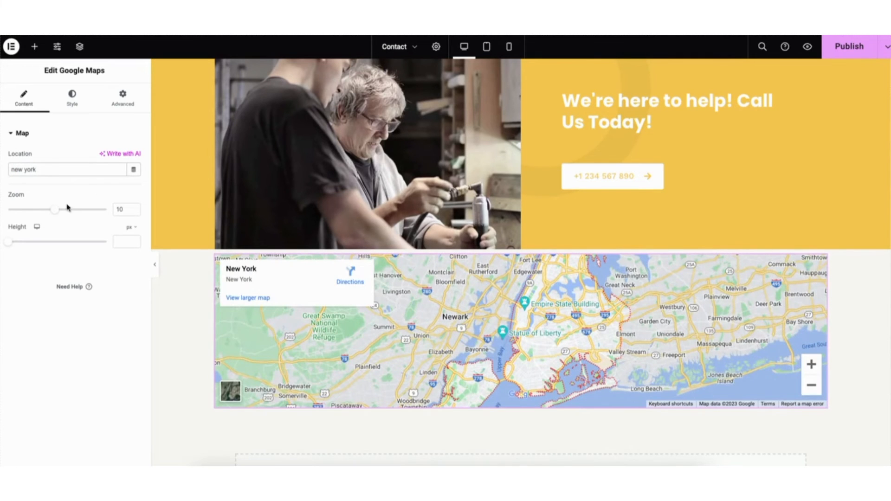
{"action": "left_click_drag", "start_coordinate": [58, 212], "coordinate": [76, 213]}
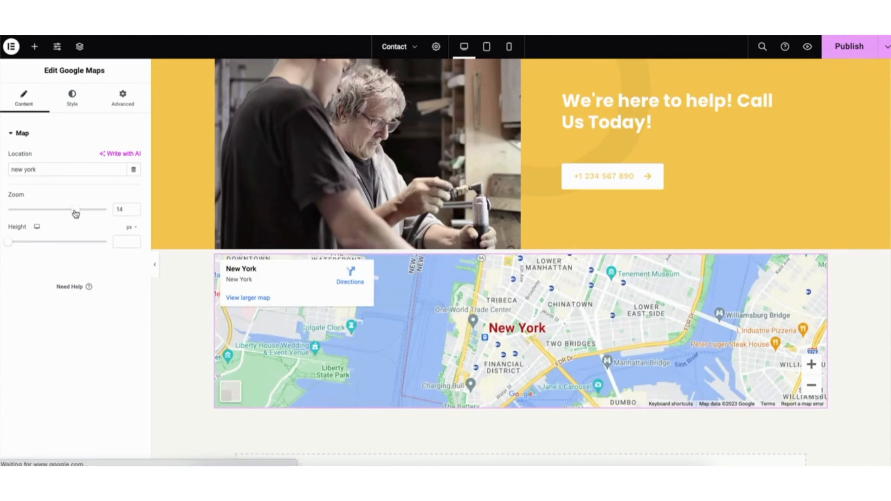
{"action": "left_click_drag", "start_coordinate": [5, 242], "coordinate": [33, 249]}
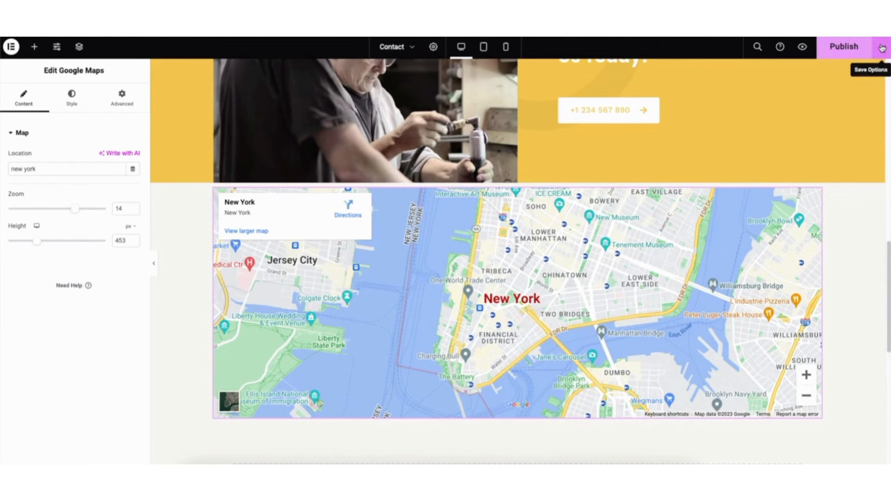
Step: Save the Contact page as a draft and preview it
{"action": "left_click", "coordinate": [882, 48]}
{"action": "left_click", "coordinate": [816, 73]}
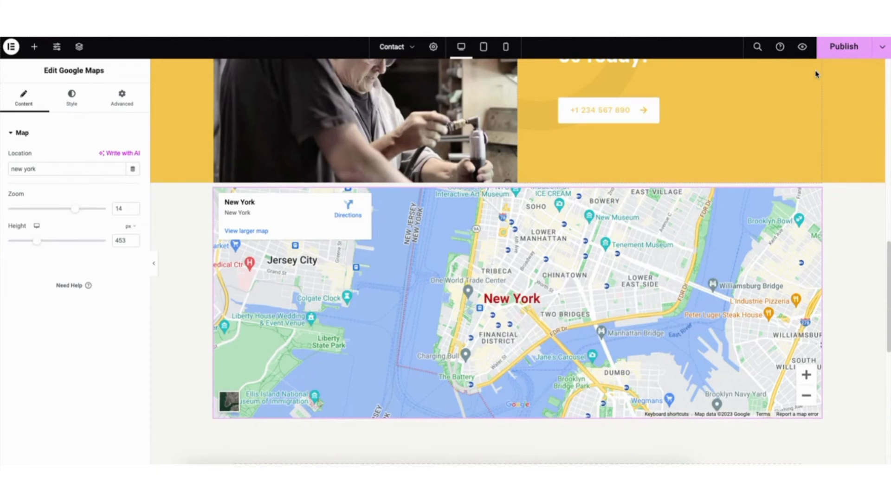
{"action": "left_click", "coordinate": [802, 47]}
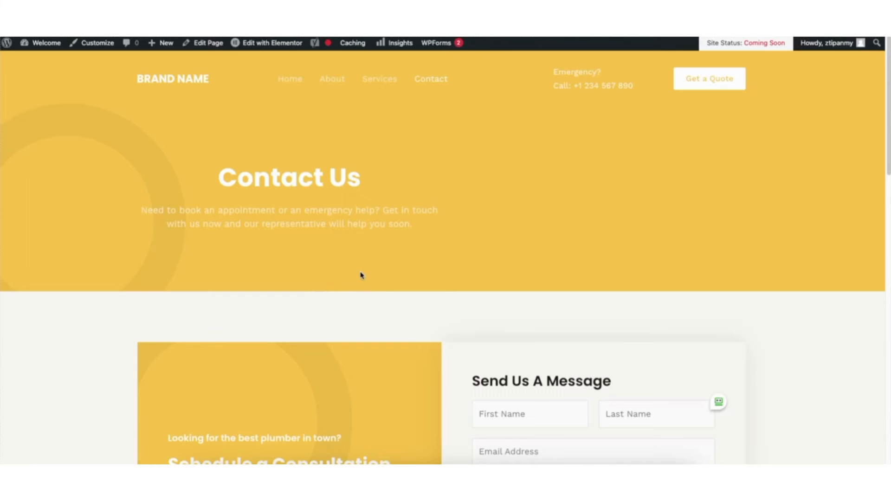
Step: Reopen the Contact page in Elementor and open the settings of its New York map to examine the Google Maps API key option
{"action": "mouse_move", "coordinate": [280, 44]}
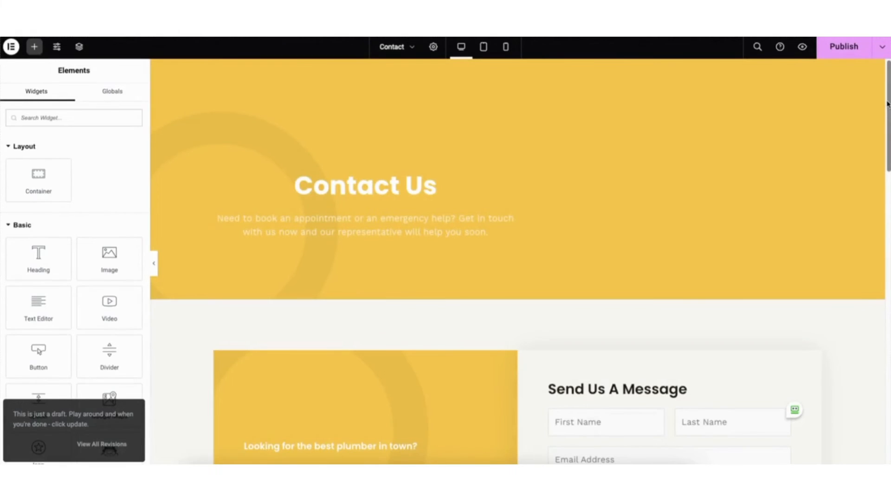
{"action": "left_click_drag", "start_coordinate": [890, 105], "coordinate": [889, 186]}
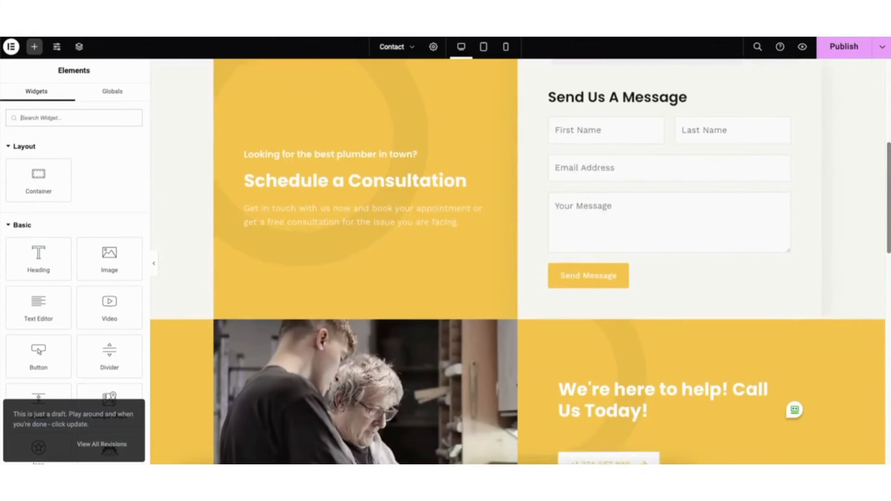
{"action": "scroll", "coordinate": [818, 232], "scroll_direction": "down", "scroll_amount": 9}
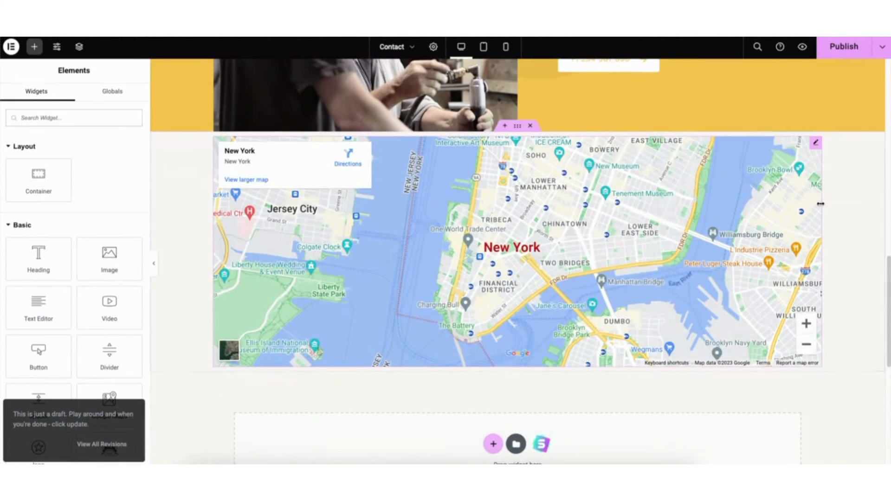
{"action": "left_click", "coordinate": [816, 142]}
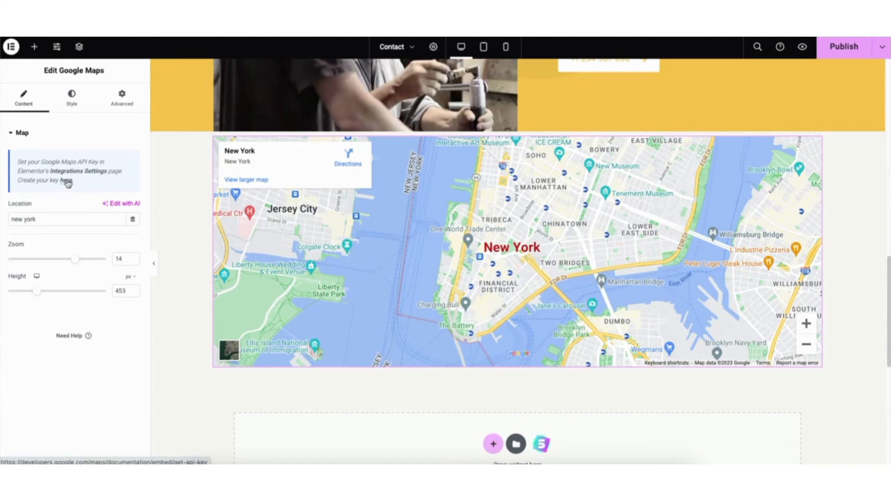
Step: Open Google's API key guide from the map settings and go to the Google Maps Platform credentials page
{"action": "left_click", "coordinate": [66, 181]}
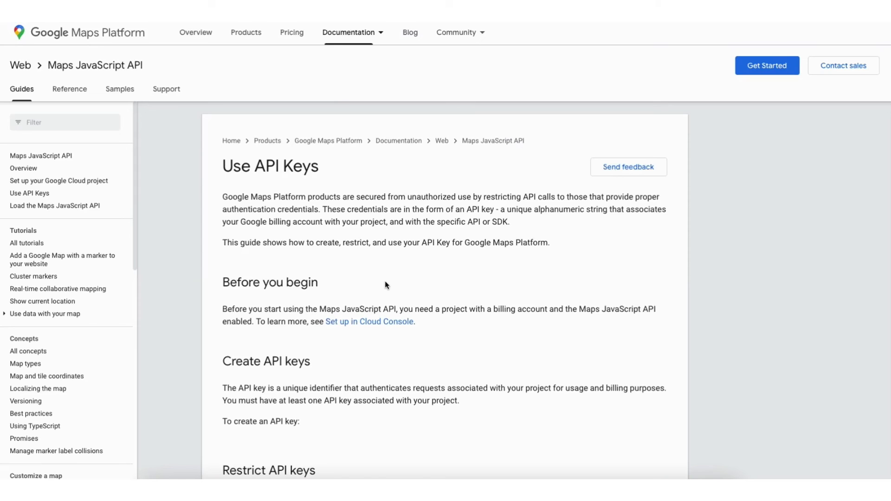
{"action": "scroll", "coordinate": [396, 208], "scroll_direction": "down", "scroll_amount": 7}
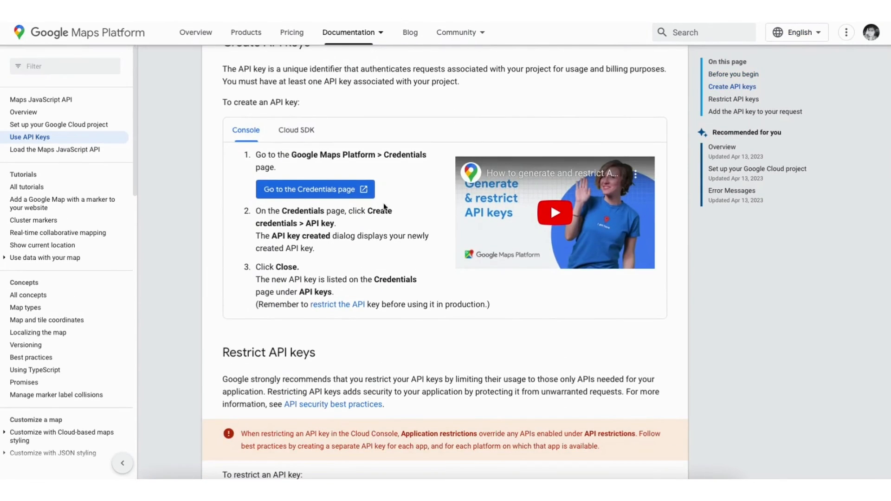
{"action": "left_click", "coordinate": [296, 191]}
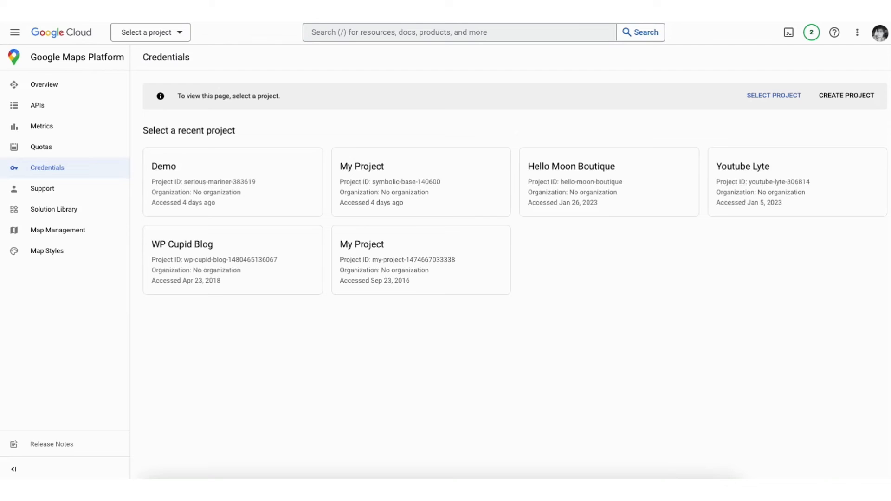
Step: Start a new Google Cloud project named "Demo1" and open Elementor's Integrations Settings from the Contact page's map
{"action": "left_click", "coordinate": [849, 95]}
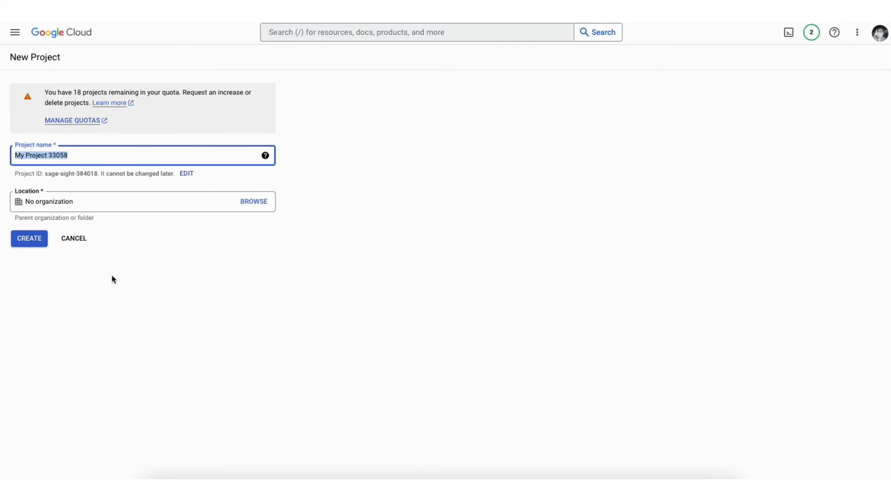
{"action": "type", "text": "Demo1"}
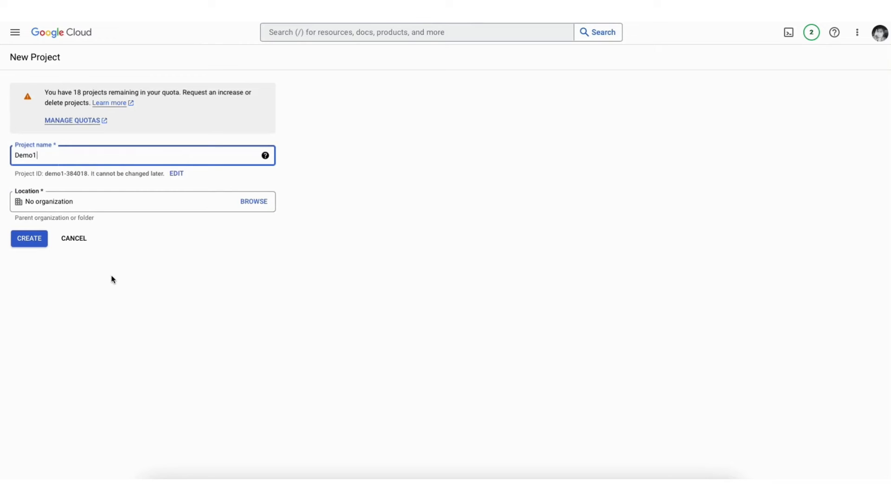
{"action": "left_click", "coordinate": [110, 203]}
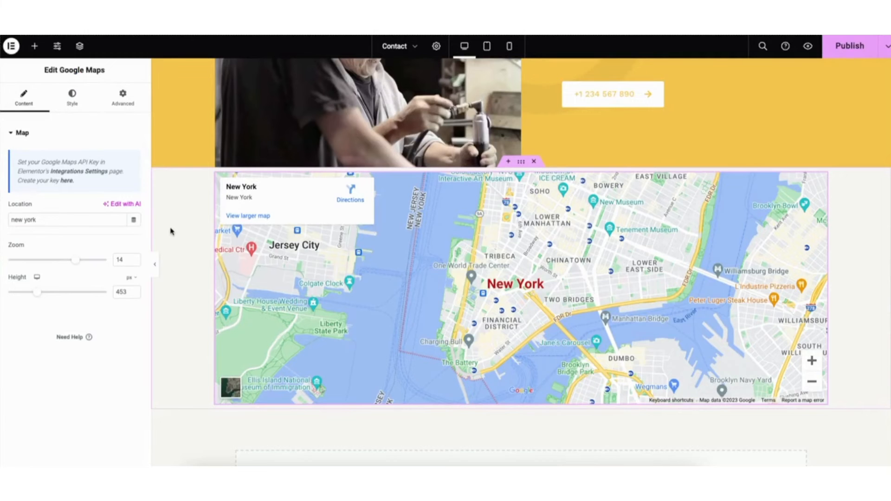
{"action": "left_click", "coordinate": [85, 174]}
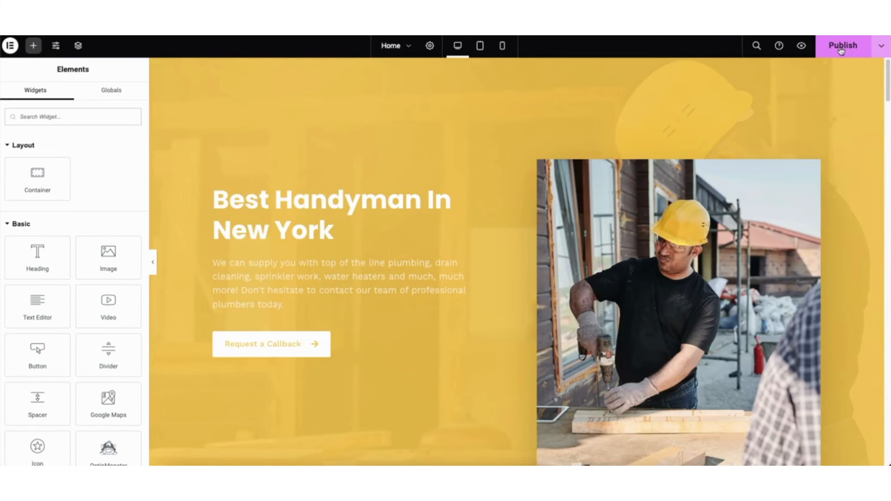
Step: Check the Home page's save options in Elementor and preview its tablet and mobile layouts, ending in desktop view
{"action": "left_click", "coordinate": [879, 46]}
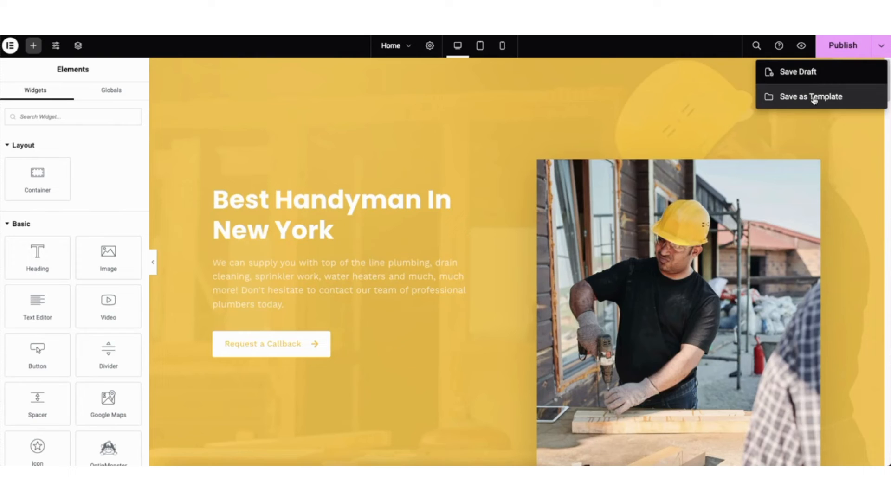
{"action": "left_click", "coordinate": [636, 114]}
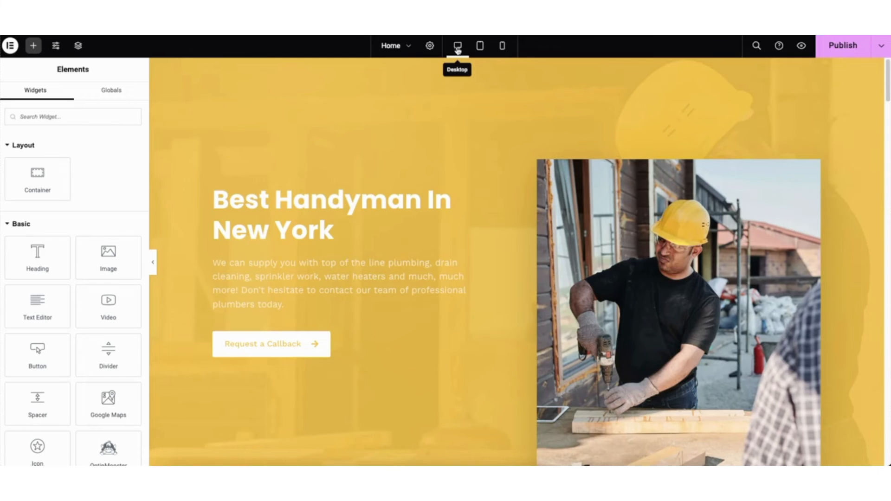
{"action": "left_click", "coordinate": [480, 47]}
{"action": "left_click_drag", "start_coordinate": [712, 87], "coordinate": [716, 39]}
{"action": "left_click", "coordinate": [503, 46]}
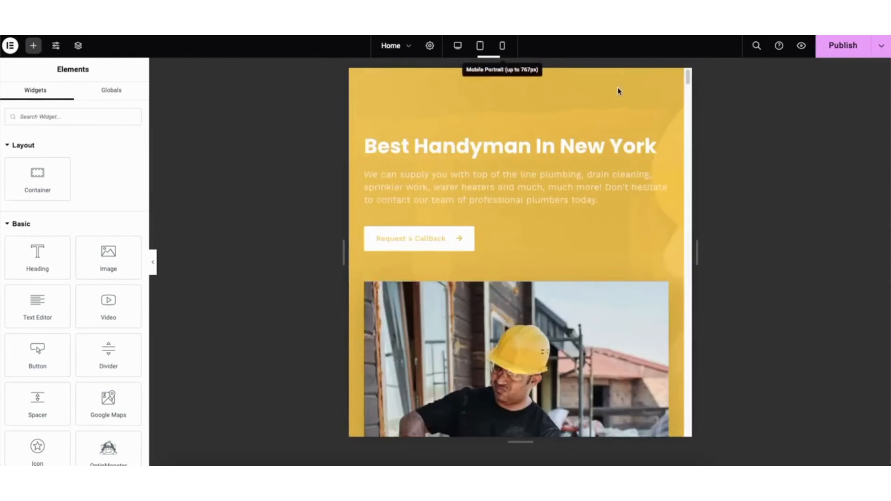
{"action": "mouse_move", "coordinate": [608, 77]}
{"action": "left_mouse_down"}
{"action": "mouse_move", "coordinate": [611, 126]}
{"action": "mouse_move", "coordinate": [617, 62]}
{"action": "left_mouse_up"}
{"action": "left_click", "coordinate": [458, 46]}
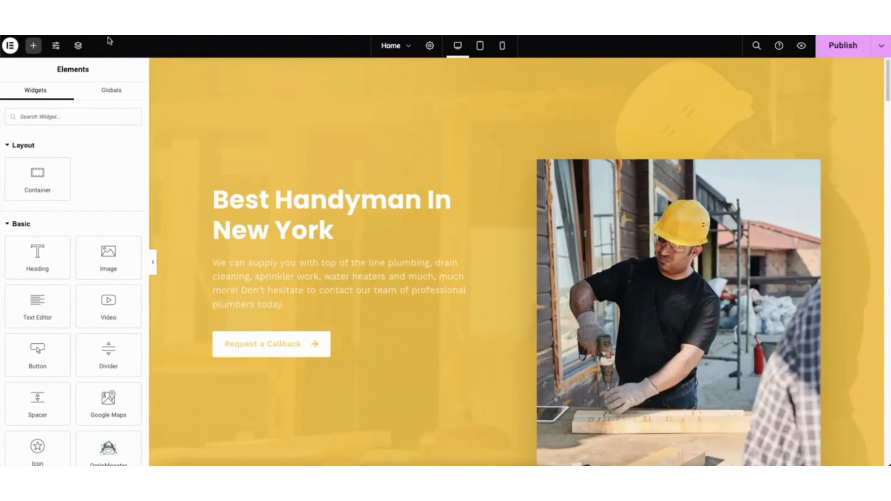
Step: Look through Elementor's Site Settings and examine the Home page's action history and revisions
{"action": "left_click", "coordinate": [57, 46]}
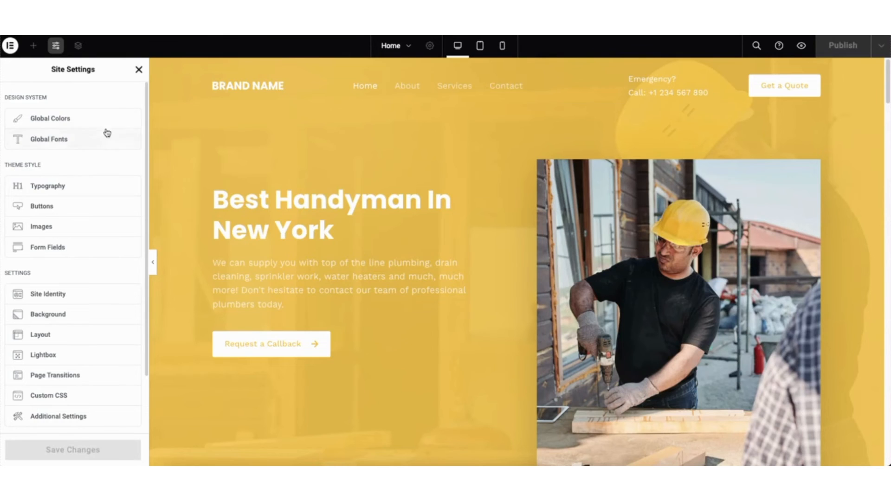
{"action": "left_click", "coordinate": [138, 72]}
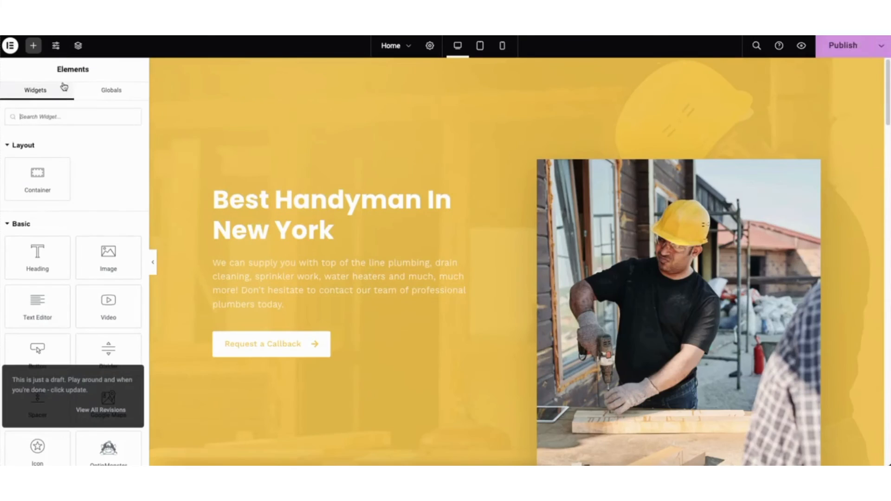
{"action": "left_click", "coordinate": [10, 46]}
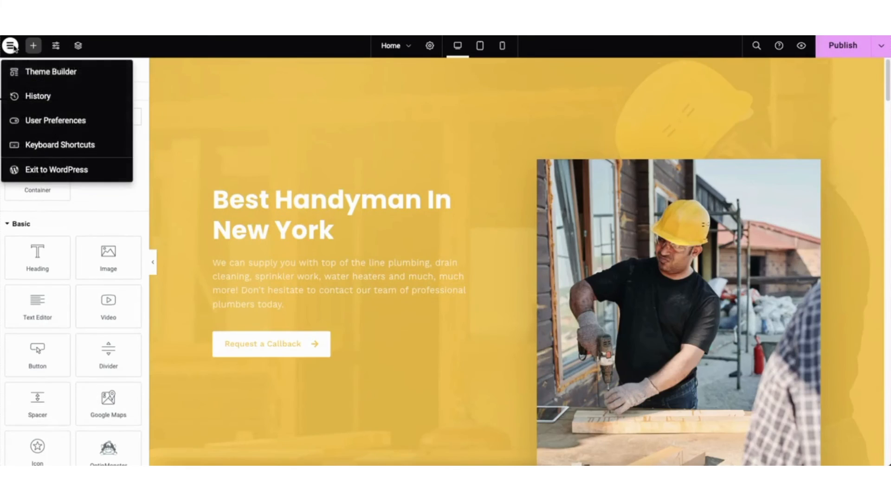
{"action": "left_click", "coordinate": [38, 96]}
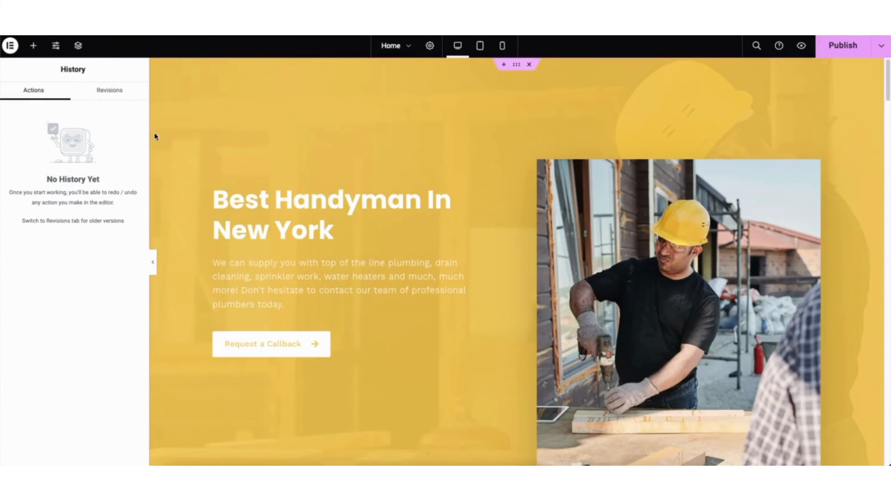
{"action": "left_click", "coordinate": [121, 98]}
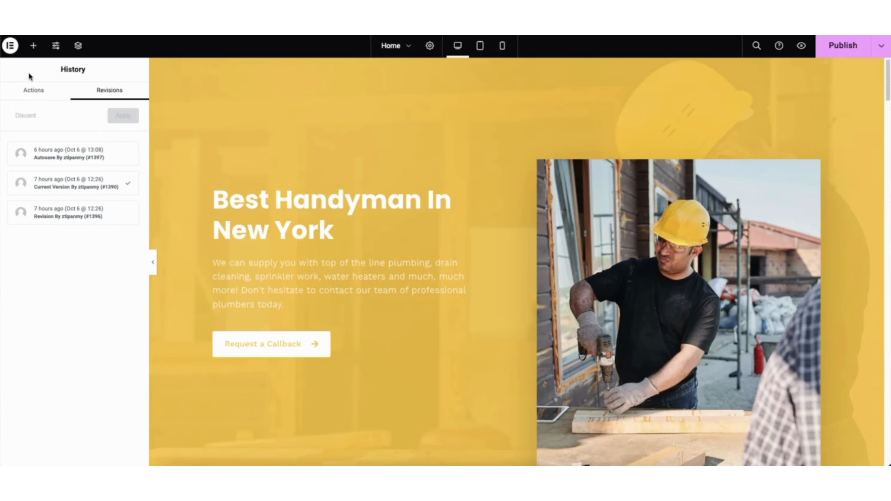
Step: Exit Elementor to WordPress and open the site's admin dashboard
{"action": "left_click", "coordinate": [10, 45]}
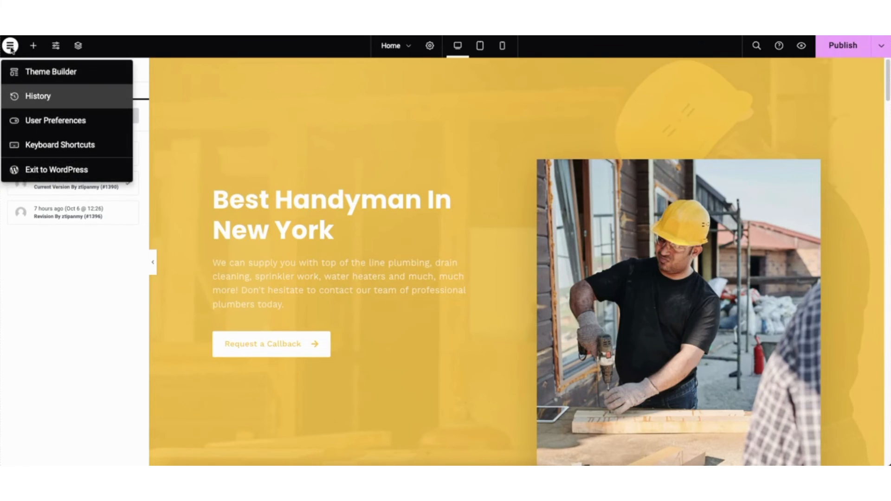
{"action": "left_click", "coordinate": [37, 170]}
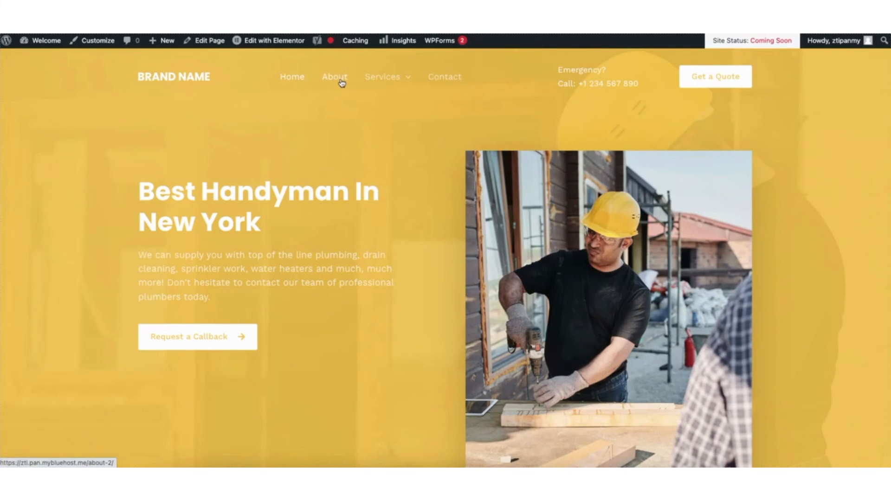
{"action": "mouse_move", "coordinate": [278, 44]}
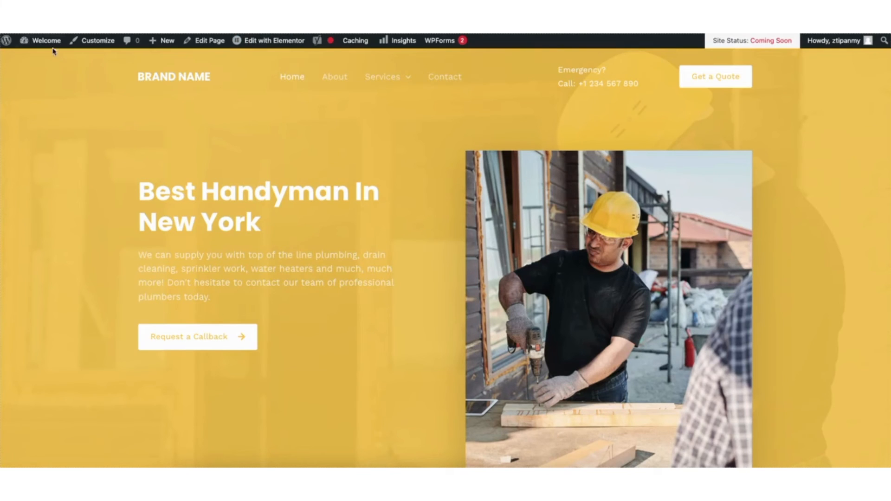
{"action": "mouse_move", "coordinate": [44, 42]}
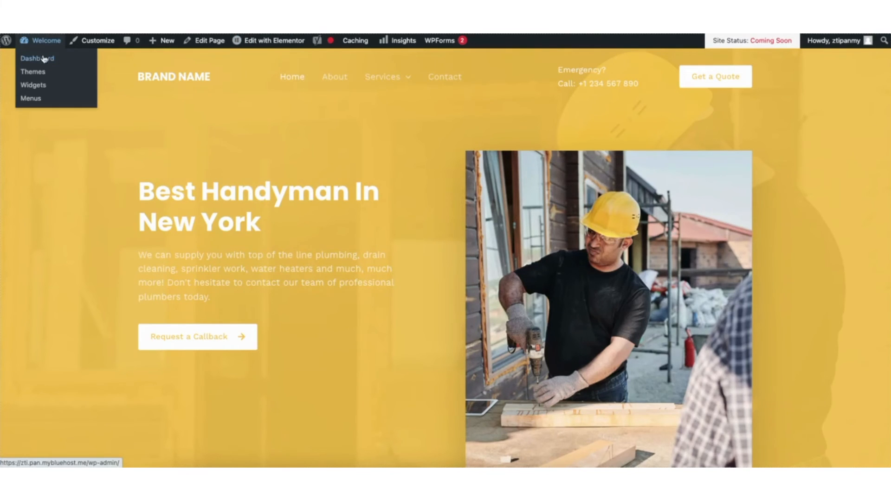
{"action": "left_click", "coordinate": [42, 60]}
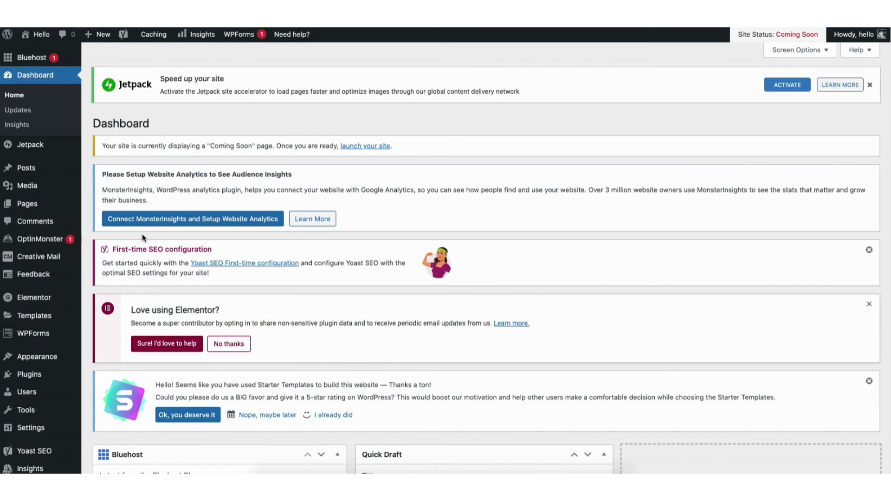
Step: Review the list of all pages and the Media Library, including its file upload area
{"action": "mouse_move", "coordinate": [31, 208]}
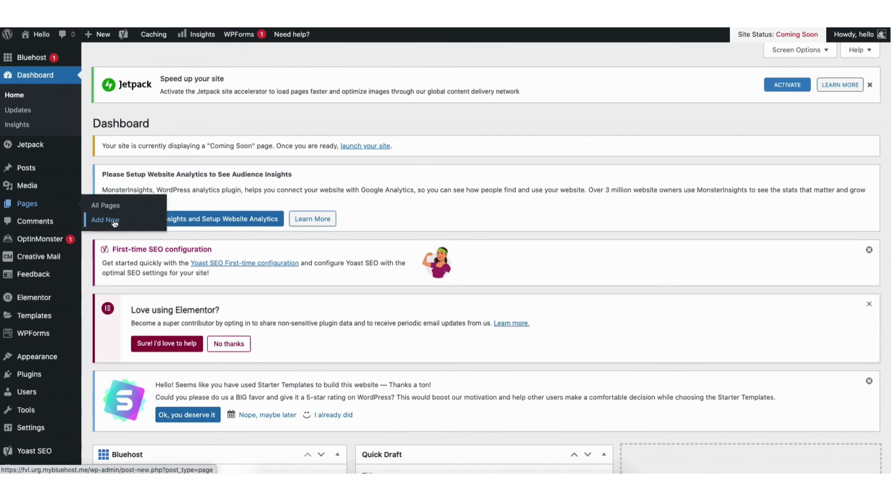
{"action": "left_click", "coordinate": [112, 207]}
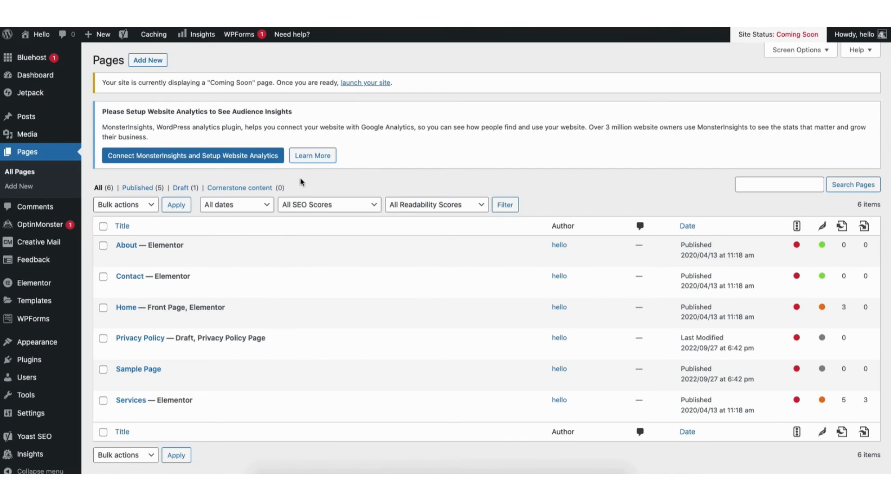
{"action": "mouse_move", "coordinate": [28, 134]}
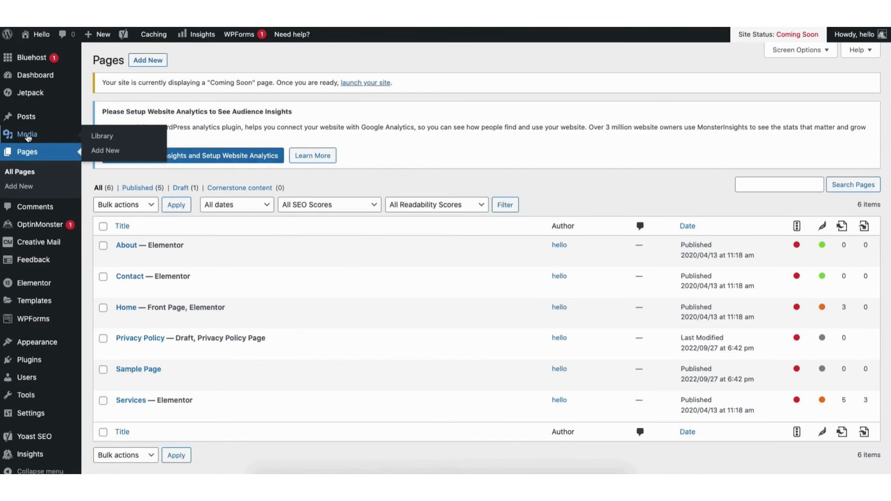
{"action": "left_click", "coordinate": [102, 137]}
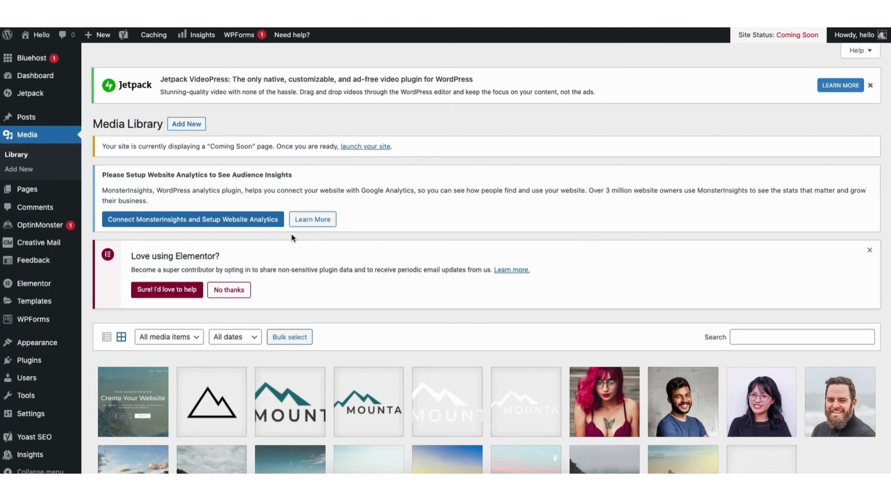
{"action": "left_click", "coordinate": [190, 124]}
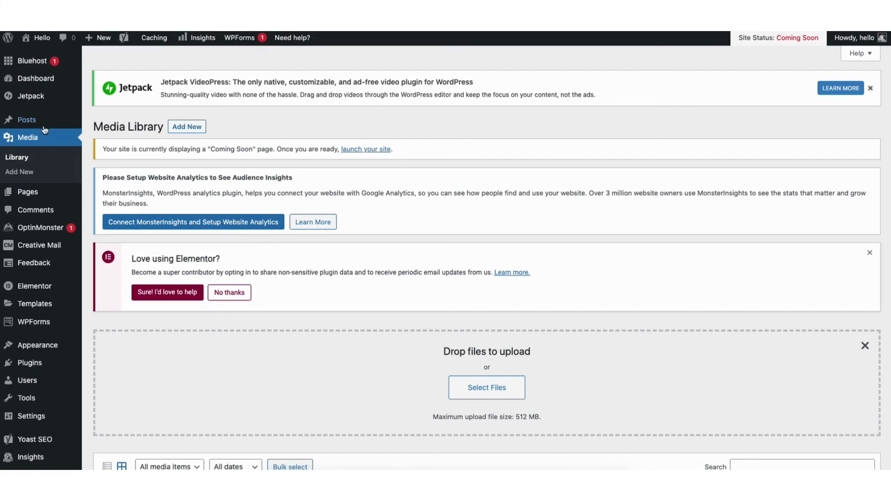
Step: Review the site's posts and comments, and view the page for adding new plugins
{"action": "mouse_move", "coordinate": [27, 122]}
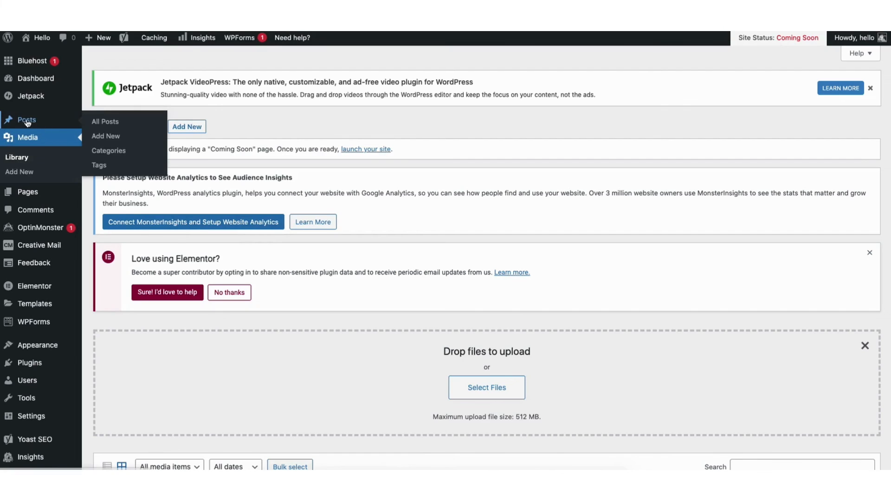
{"action": "left_click", "coordinate": [109, 124]}
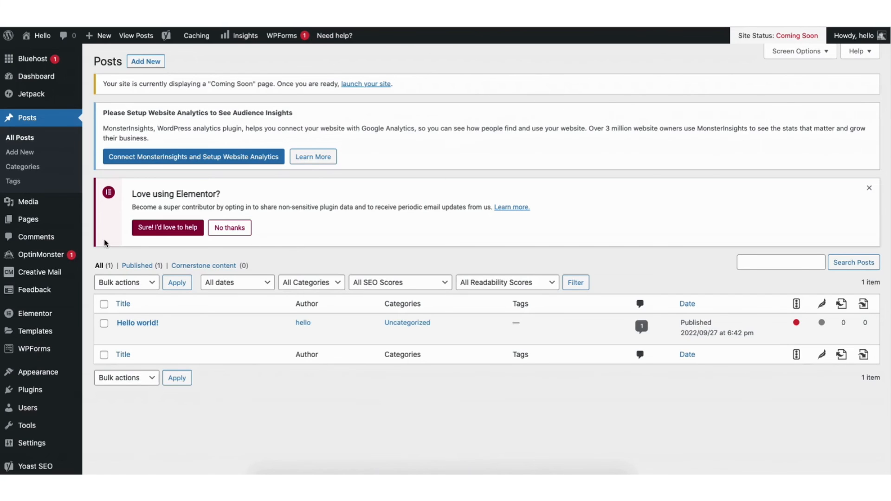
{"action": "left_click", "coordinate": [35, 238]}
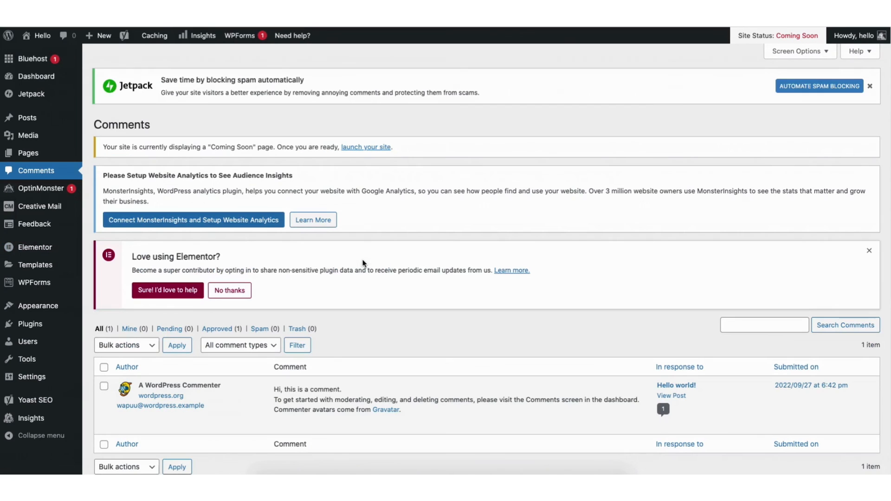
{"action": "mouse_move", "coordinate": [299, 400]}
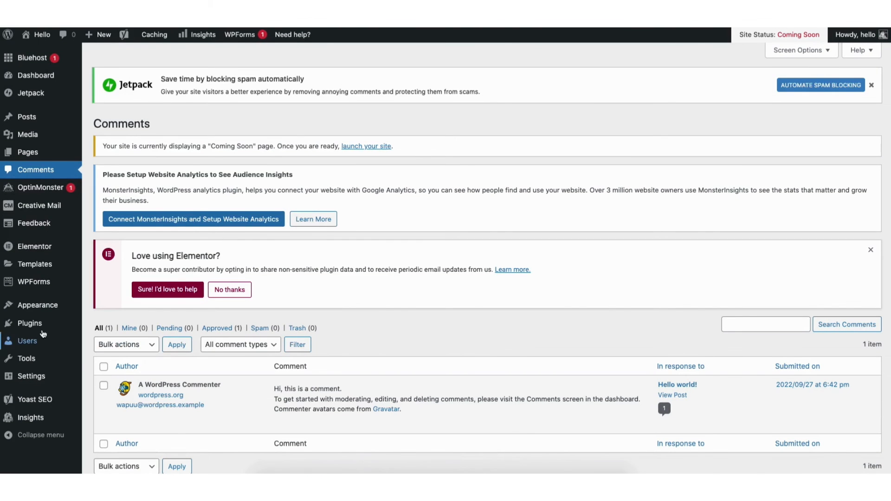
{"action": "mouse_move", "coordinate": [37, 327]}
{"action": "left_click", "coordinate": [107, 343]}
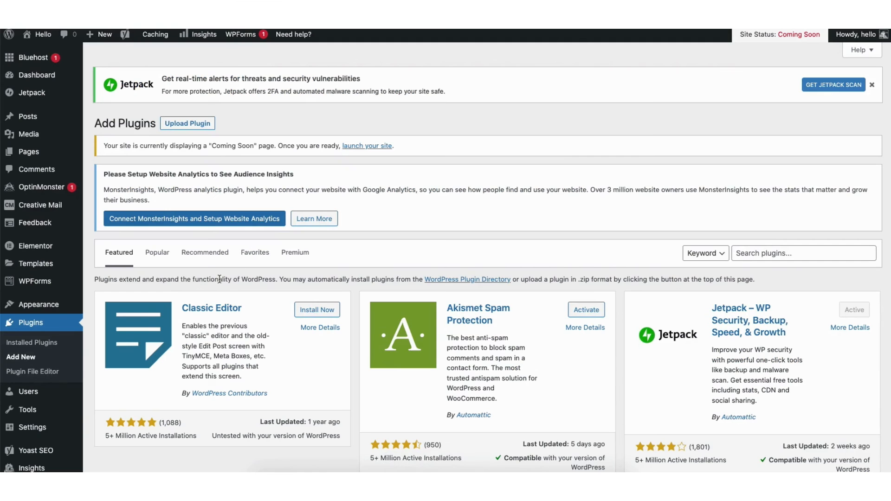
Step: Open the site's menu editor and add Sample Page to the Primary Menu
{"action": "mouse_move", "coordinate": [38, 309]}
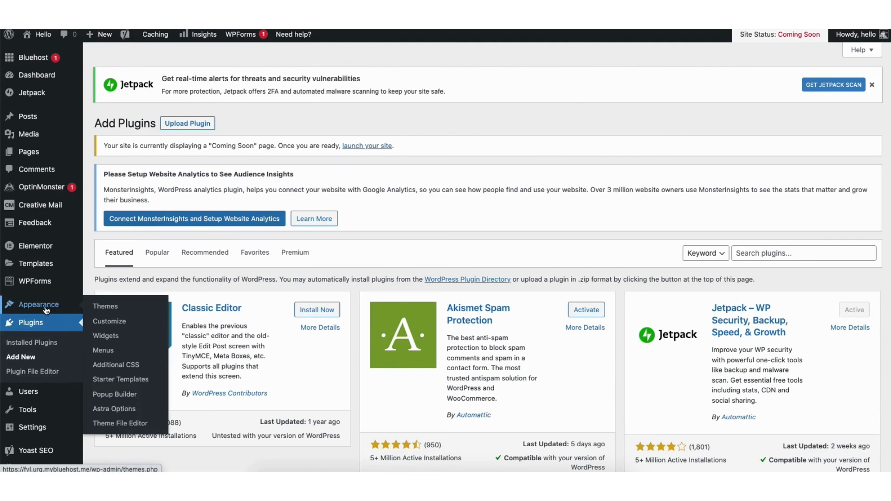
{"action": "left_click", "coordinate": [104, 351]}
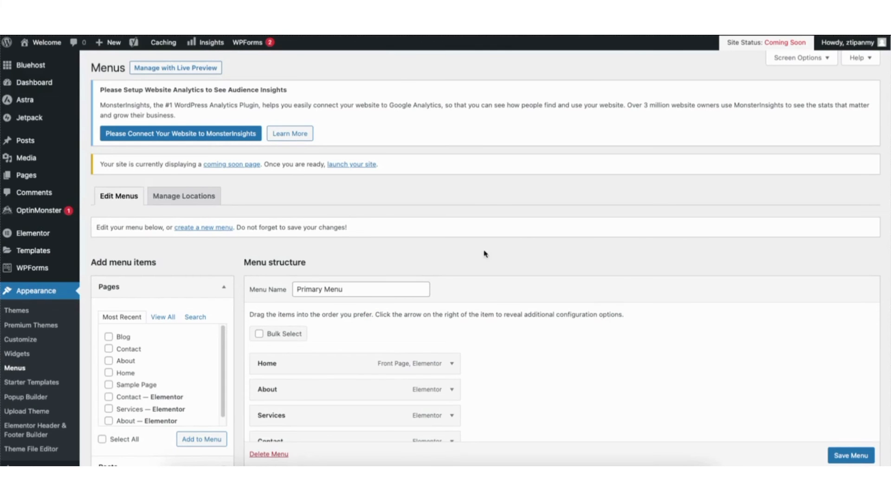
{"action": "scroll", "coordinate": [483, 259], "scroll_direction": "down", "scroll_amount": 3}
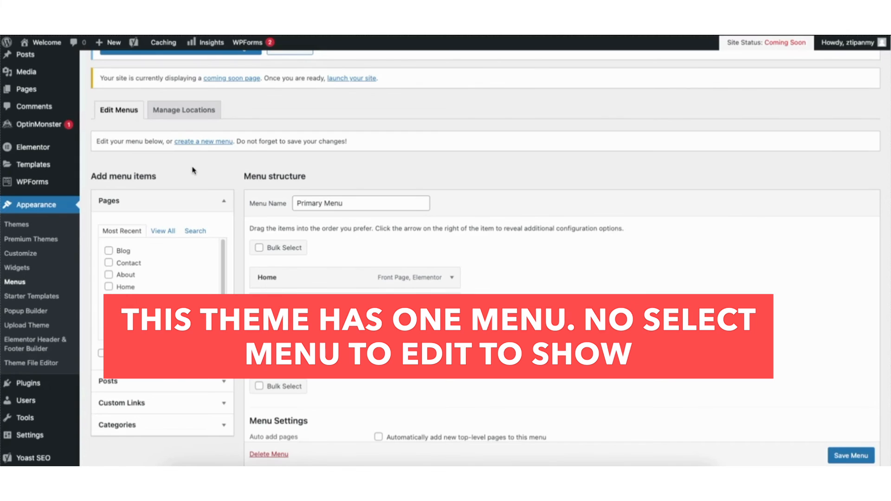
{"action": "left_click", "coordinate": [109, 299]}
{"action": "left_click", "coordinate": [211, 354]}
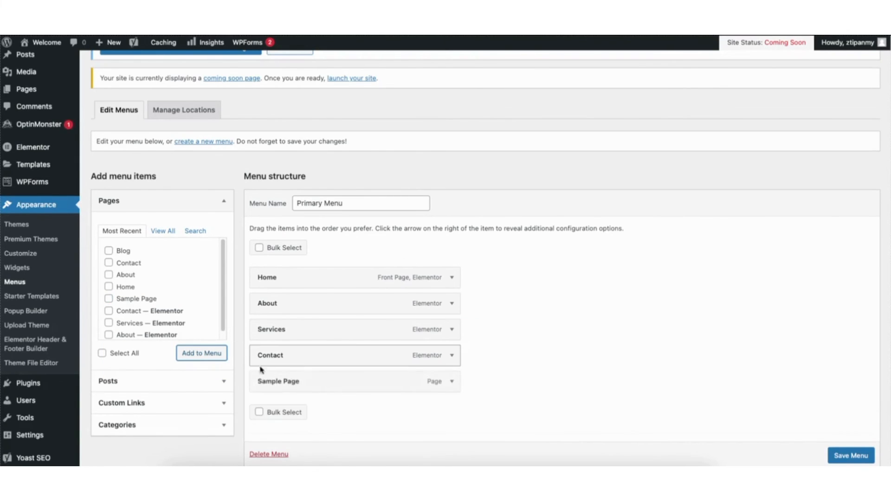
Step: Inspect the Services item's settings in the Primary Menu structure and close them again
{"action": "mouse_move", "coordinate": [264, 378]}
{"action": "left_mouse_down"}
{"action": "mouse_move", "coordinate": [265, 339]}
{"action": "mouse_move", "coordinate": [263, 382]}
{"action": "left_mouse_up"}
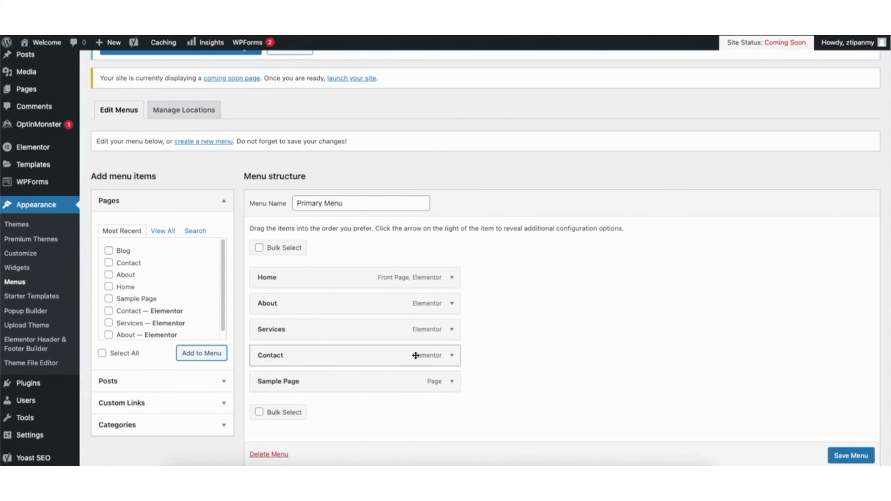
{"action": "left_click", "coordinate": [452, 330]}
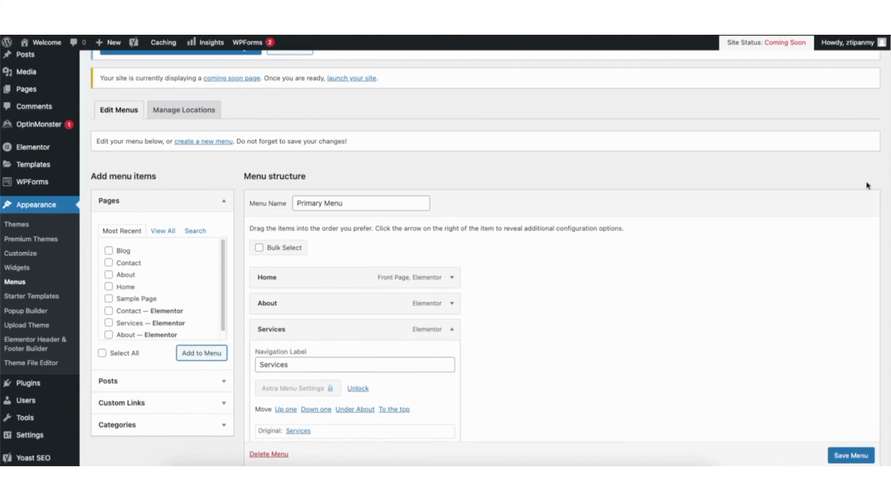
{"action": "scroll", "coordinate": [389, 340], "scroll_direction": "down", "scroll_amount": 2}
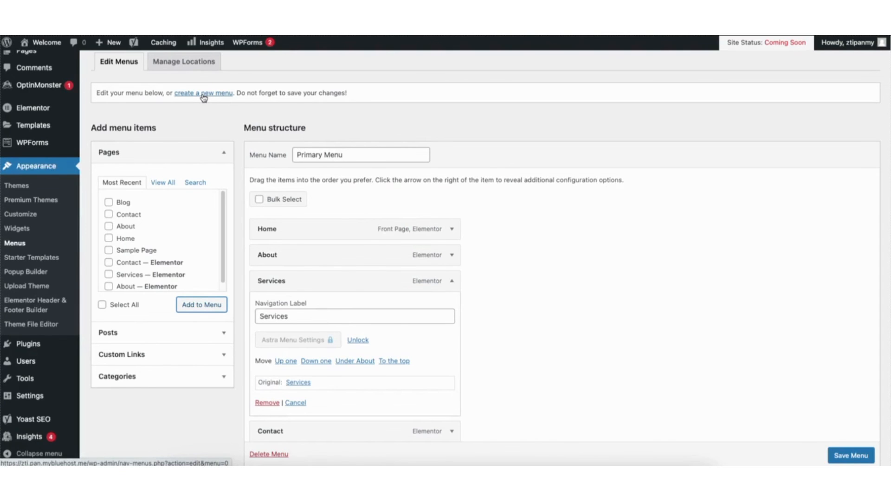
{"action": "left_click", "coordinate": [452, 281]}
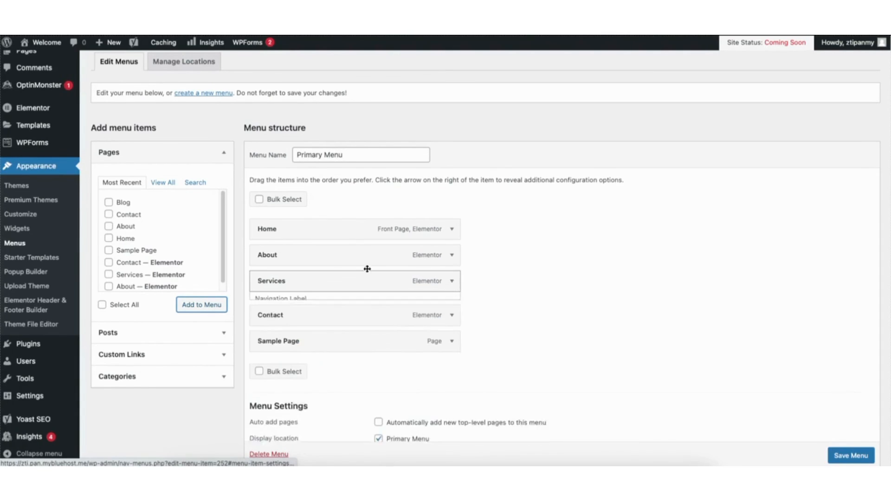
Step: Add another Sample Page to the Primary Menu and nest both Sample Page items under Services as sub items
{"action": "left_click", "coordinate": [109, 250]}
{"action": "left_click", "coordinate": [196, 302]}
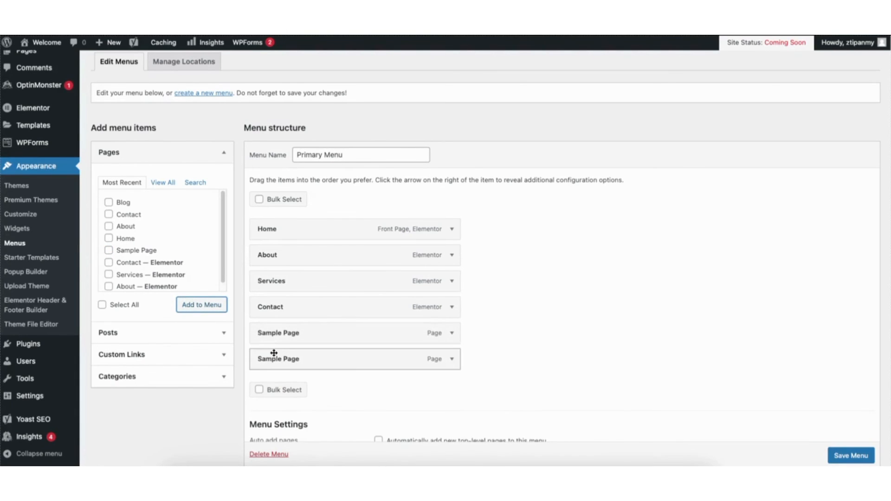
{"action": "left_click_drag", "start_coordinate": [280, 362], "coordinate": [299, 313]}
{"action": "left_click_drag", "start_coordinate": [292, 362], "coordinate": [309, 334]}
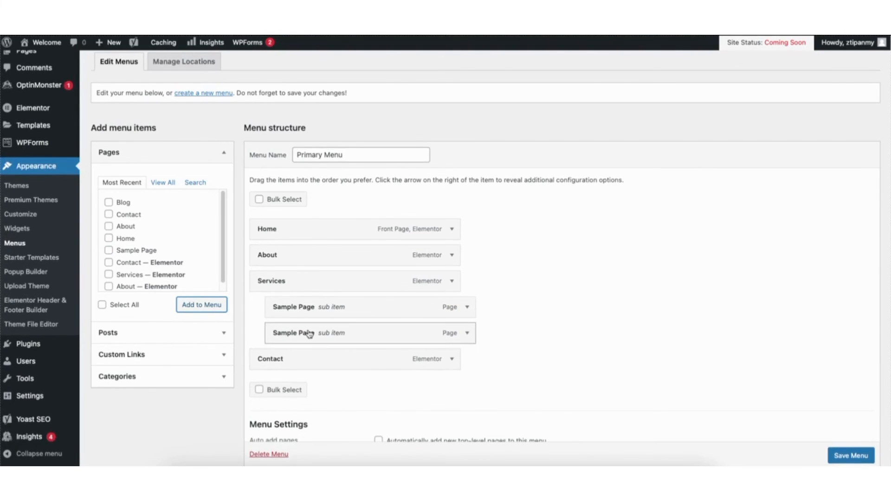
Step: Save the Primary Menu and check the Services dropdown on the live site
{"action": "left_click", "coordinate": [851, 455]}
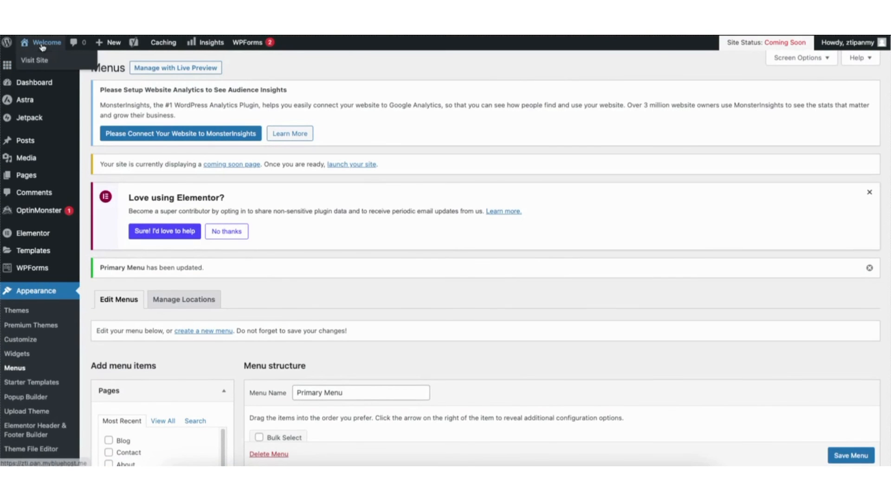
{"action": "left_click", "coordinate": [36, 61]}
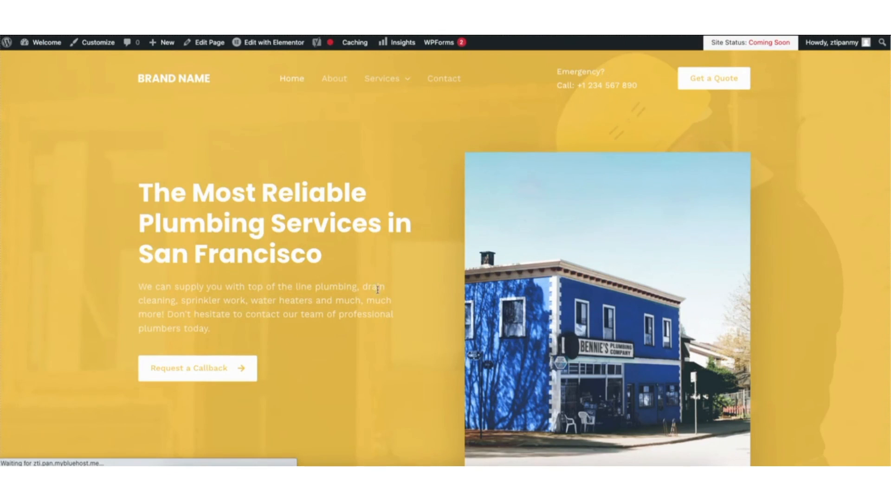
{"action": "mouse_move", "coordinate": [389, 102]}
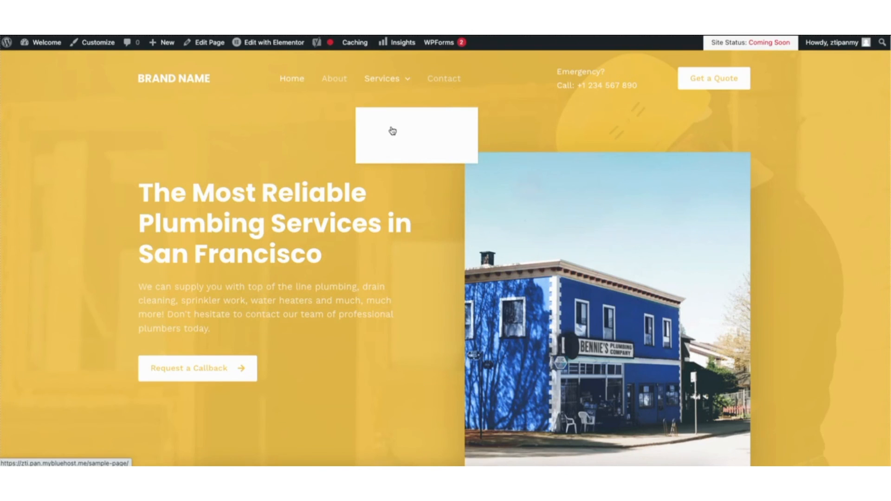
Step: In the site Customizer, set the Transparent Header's submenu text/link color to the palette's black and check it in the Services dropdown
{"action": "left_click", "coordinate": [103, 45]}
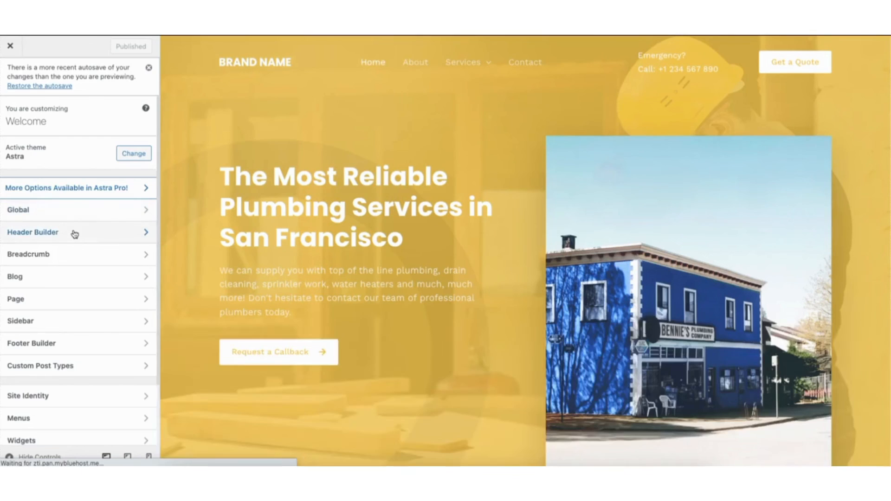
{"action": "left_click", "coordinate": [73, 232]}
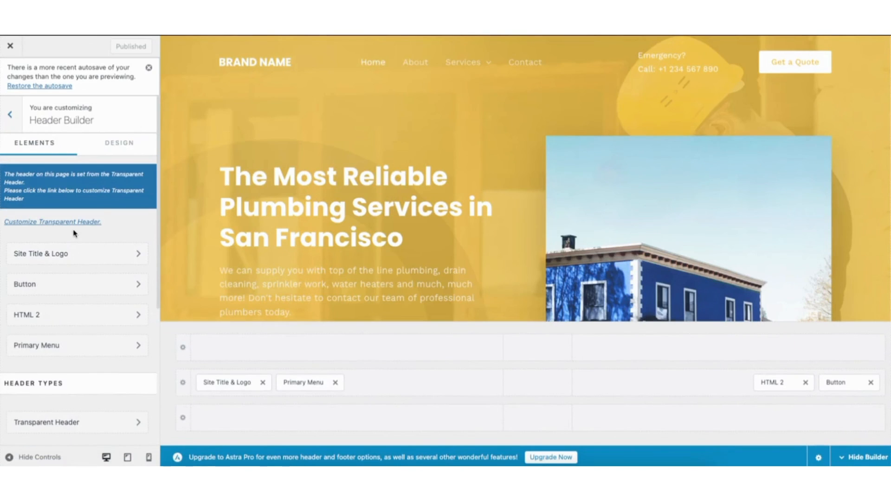
{"action": "left_click", "coordinate": [52, 421]}
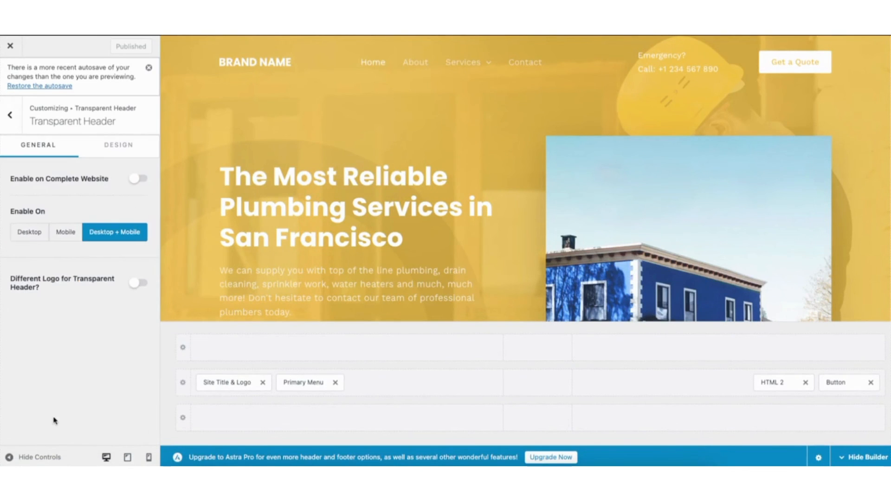
{"action": "left_click", "coordinate": [124, 146]}
{"action": "left_click_drag", "start_coordinate": [157, 184], "coordinate": [159, 252]}
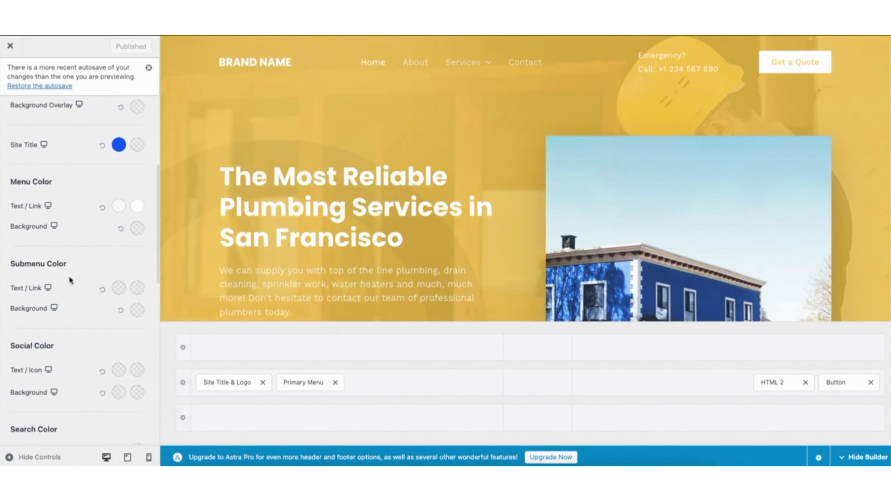
{"action": "left_click", "coordinate": [119, 289]}
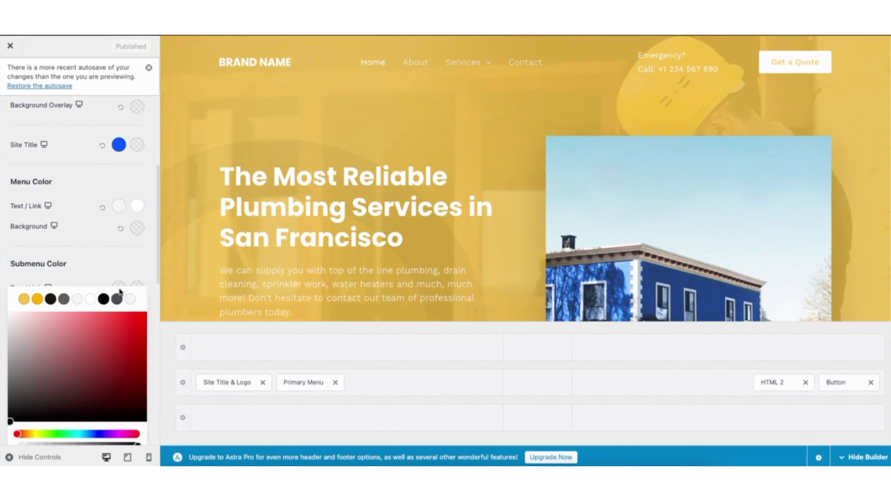
{"action": "left_click", "coordinate": [50, 299]}
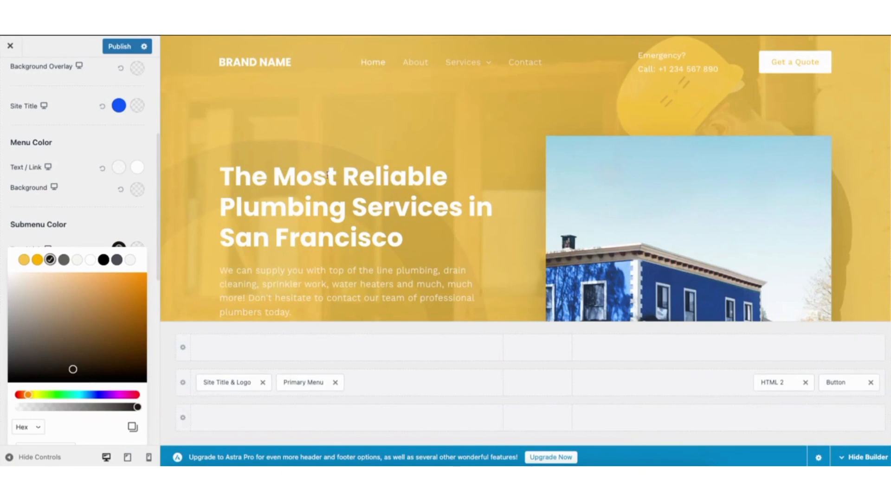
{"action": "mouse_move", "coordinate": [459, 85]}
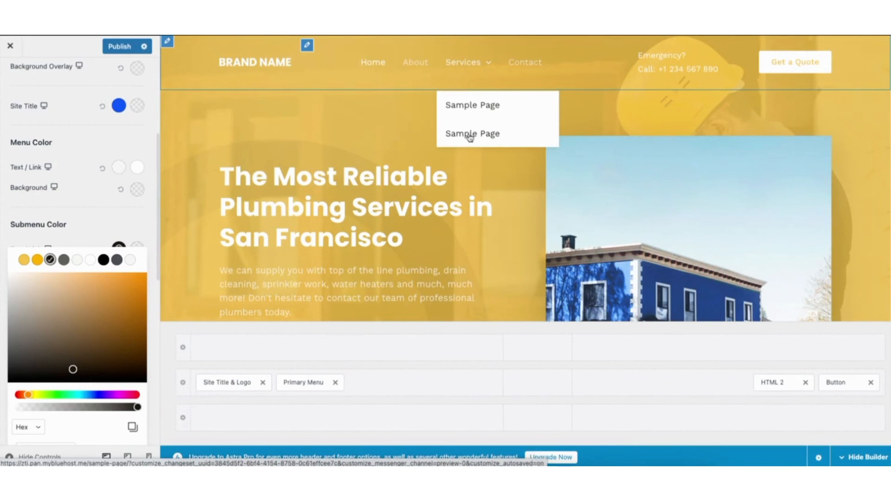
{"action": "left_click", "coordinate": [117, 224]}
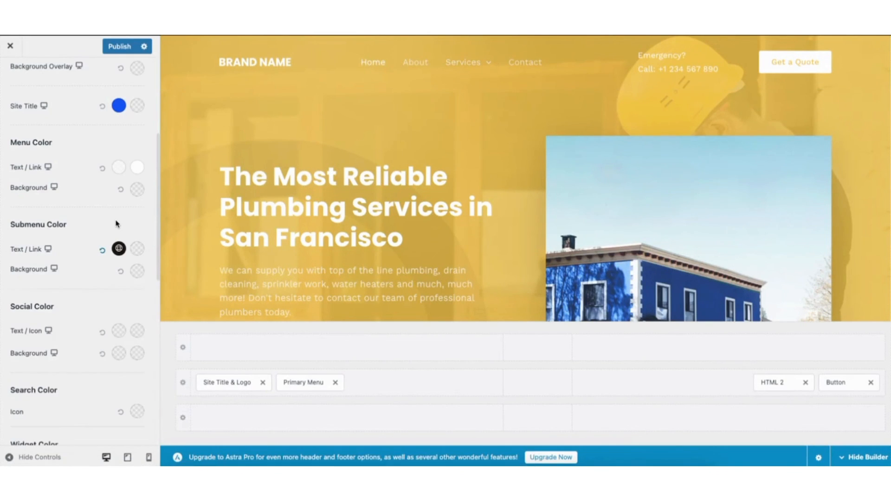
Step: Set the Transparent Header's submenu text/link hover color to the palette's darker golden yellow
{"action": "left_click", "coordinate": [137, 249]}
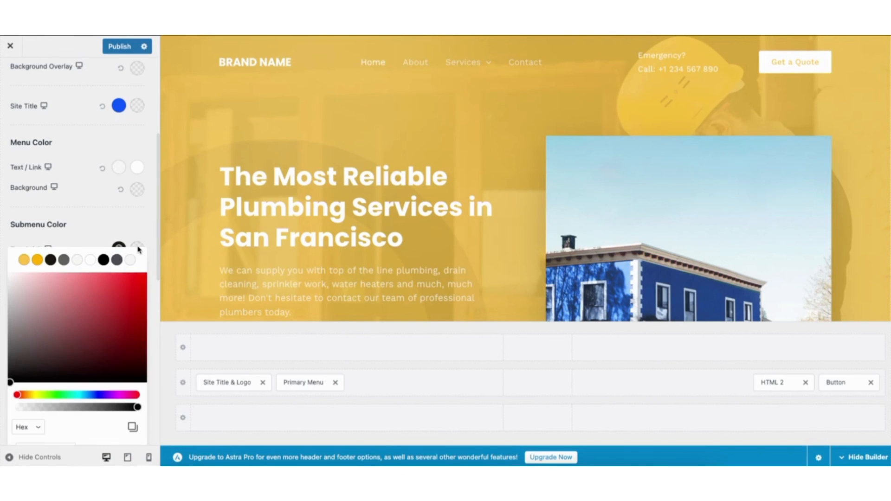
{"action": "left_click", "coordinate": [37, 261]}
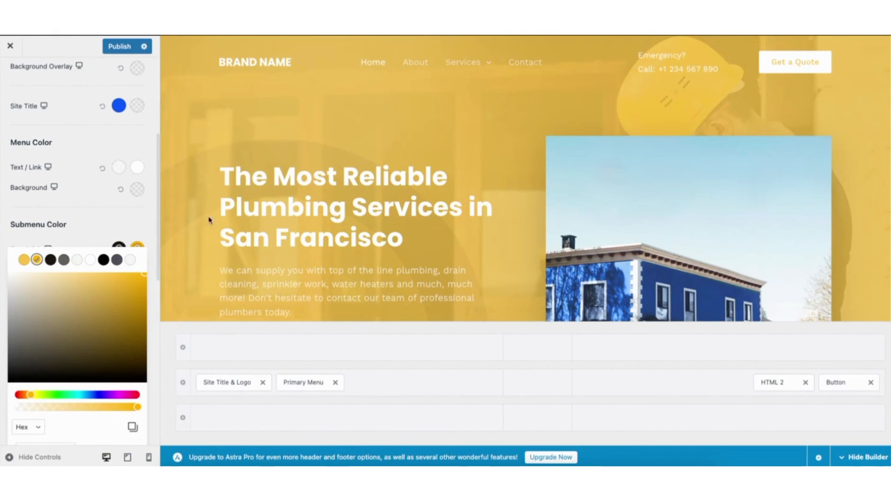
{"action": "mouse_move", "coordinate": [458, 74]}
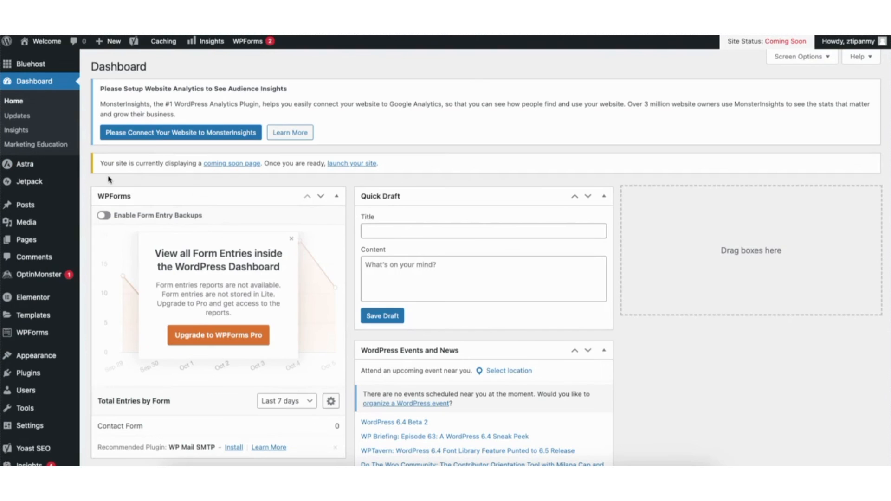
Step: Open the Footer Builder in the theme Customizer from the admin dashboard
{"action": "mouse_move", "coordinate": [44, 357]}
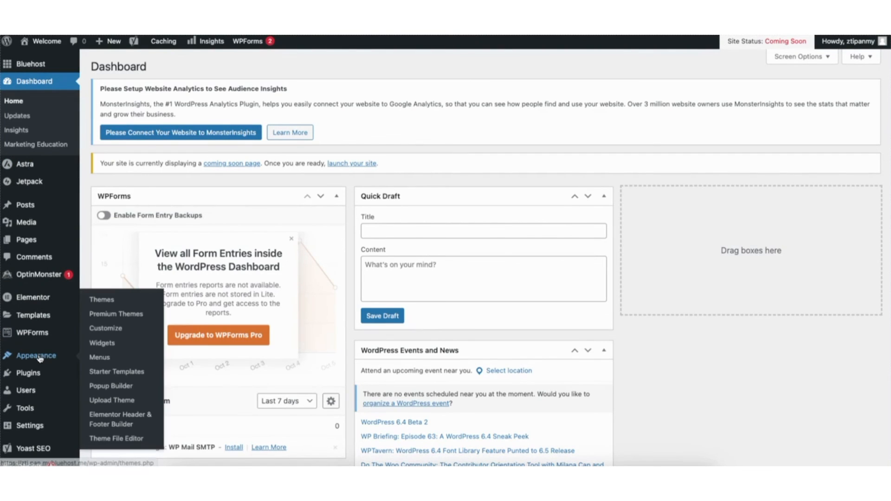
{"action": "left_click", "coordinate": [106, 329]}
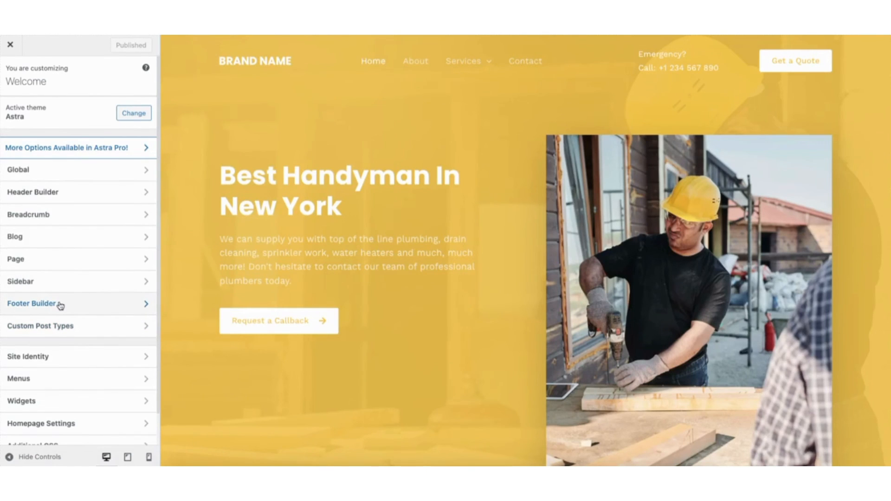
{"action": "left_click", "coordinate": [32, 303]}
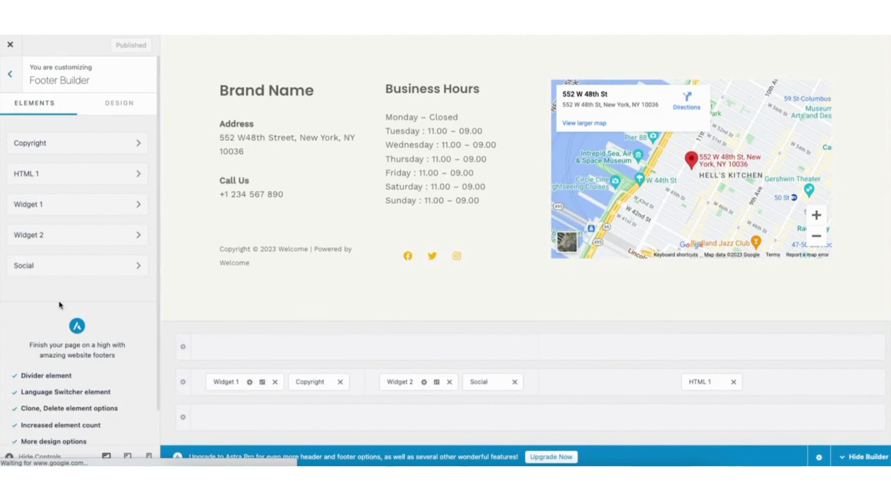
Step: Examine footer Widget 1's text content, the blocks available to add to it, and its design settings
{"action": "left_click", "coordinate": [226, 91]}
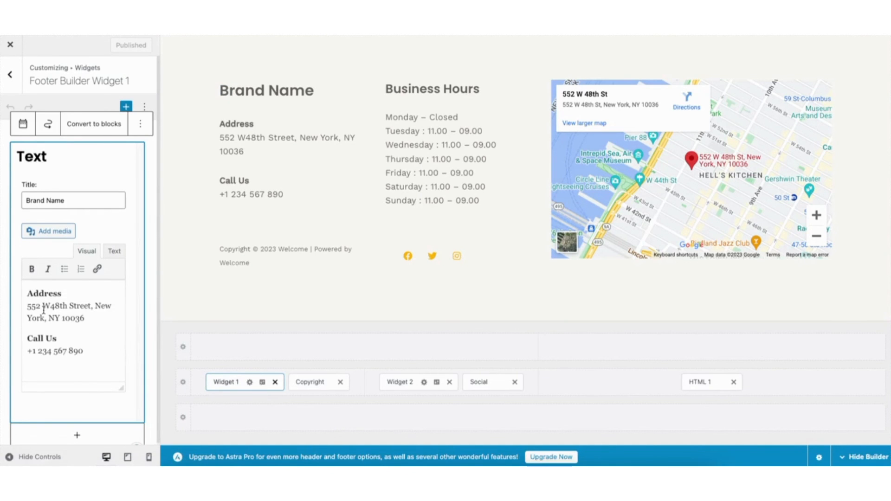
{"action": "left_click", "coordinate": [77, 435]}
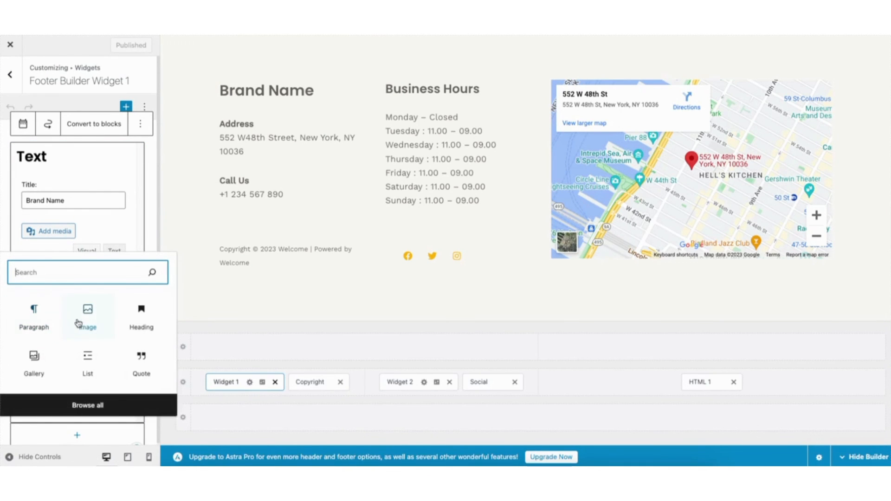
{"action": "left_click", "coordinate": [208, 314]}
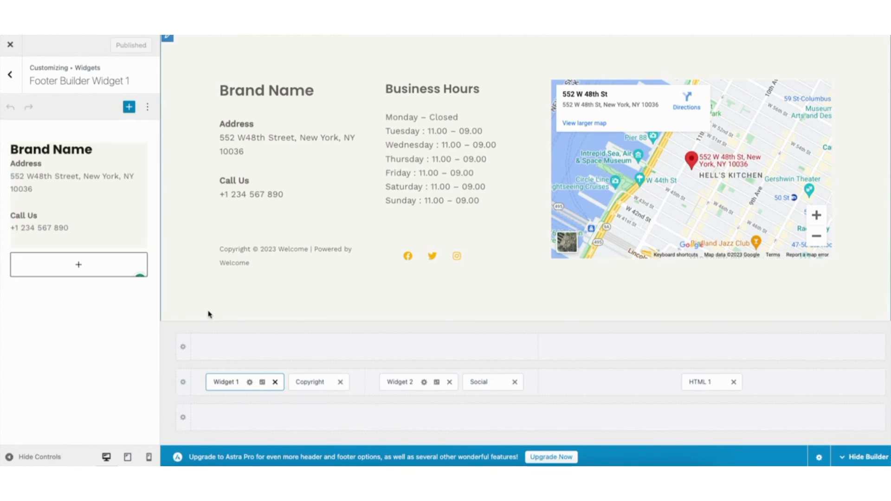
{"action": "left_click", "coordinate": [262, 383]}
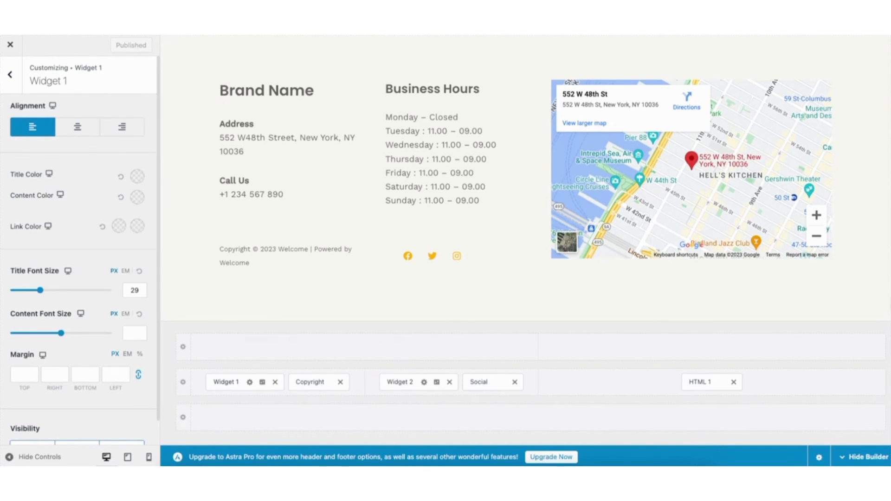
{"action": "scroll", "coordinate": [272, 134], "scroll_direction": "up", "scroll_amount": 2}
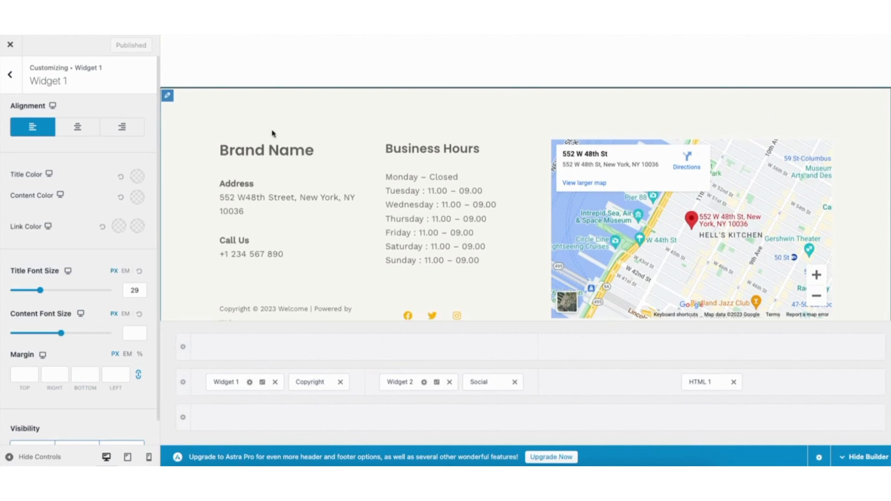
Step: Set the Primary Footer to 2 columns and view the elements available for the footer row above it
{"action": "left_click", "coordinate": [169, 96]}
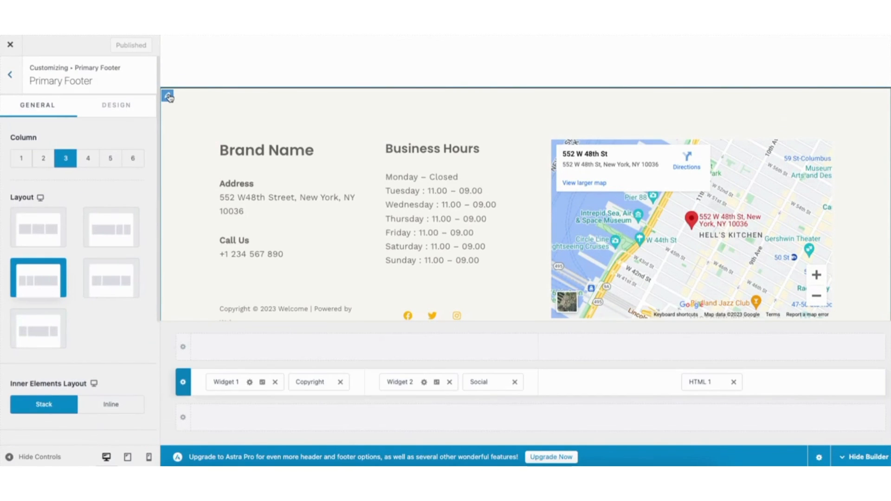
{"action": "left_click", "coordinate": [43, 159]}
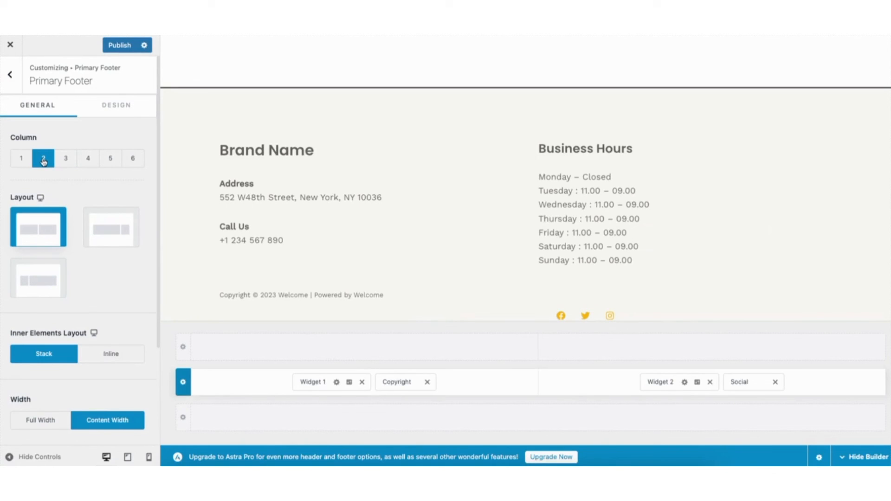
{"action": "left_click", "coordinate": [364, 348]}
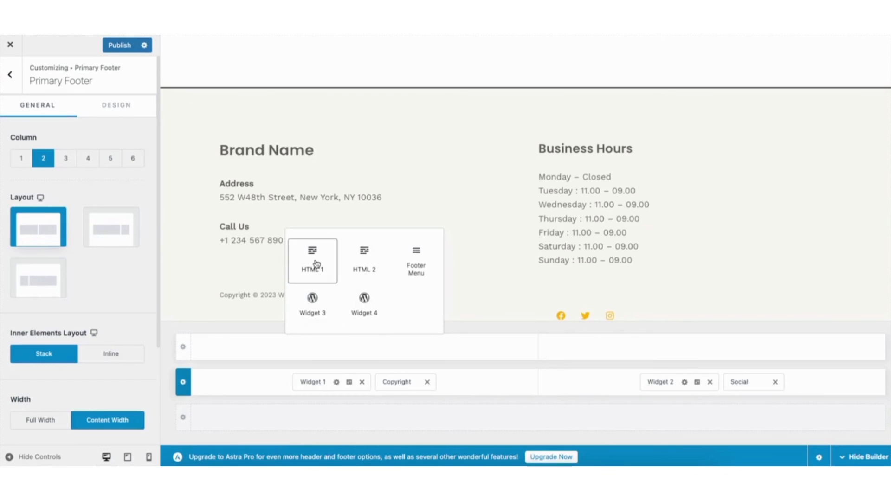
{"action": "left_click", "coordinate": [273, 326]}
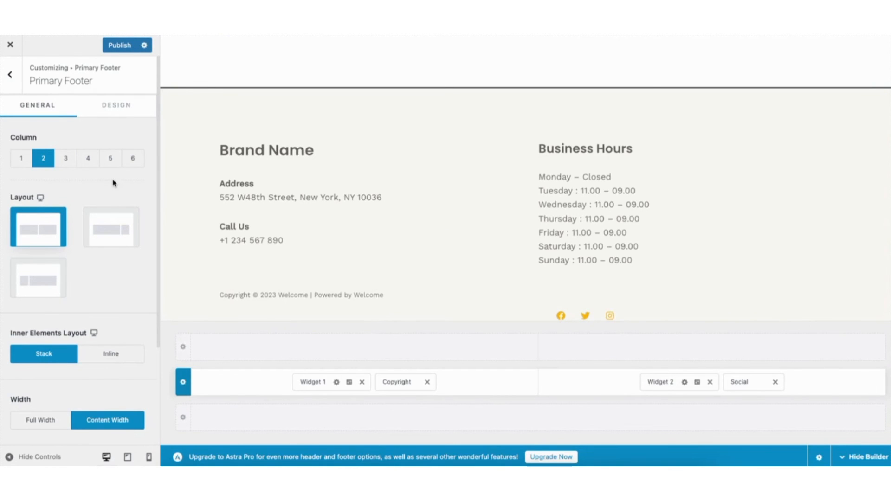
Step: Leave the footer settings and open the Get a Quote button's settings in the Header Builder
{"action": "left_click", "coordinate": [11, 76]}
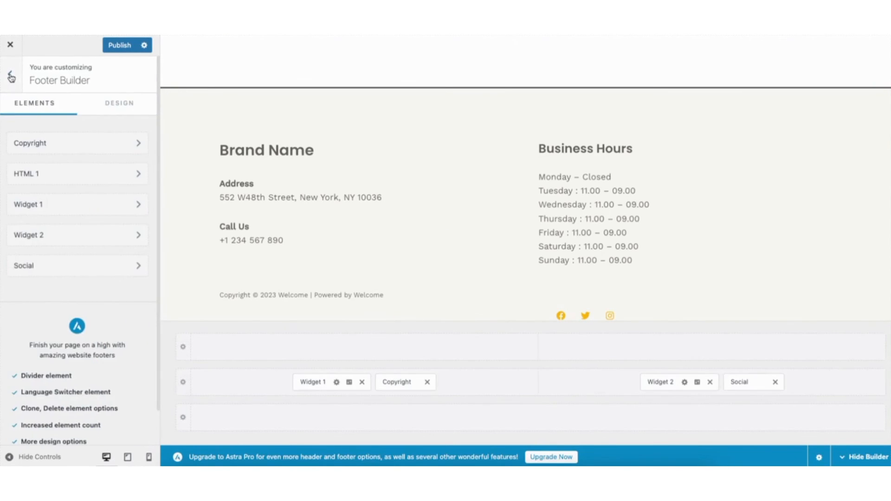
{"action": "left_click", "coordinate": [12, 78]}
{"action": "left_click", "coordinate": [66, 193]}
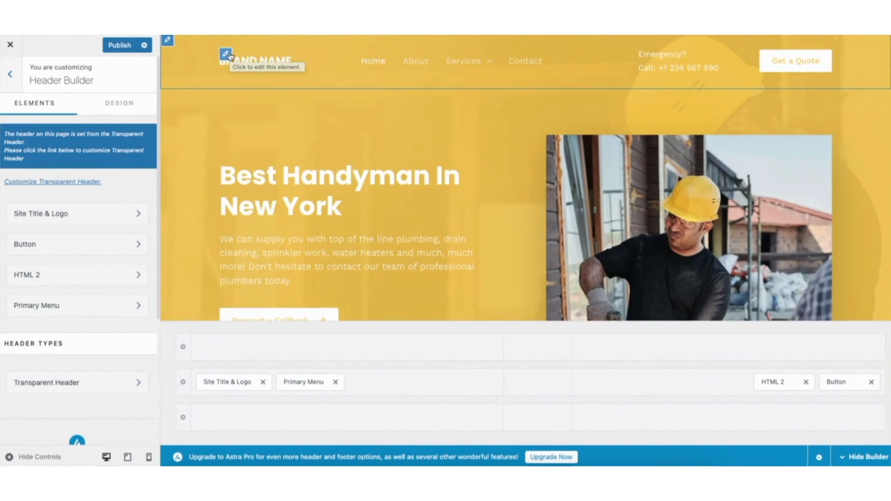
{"action": "left_click", "coordinate": [766, 45]}
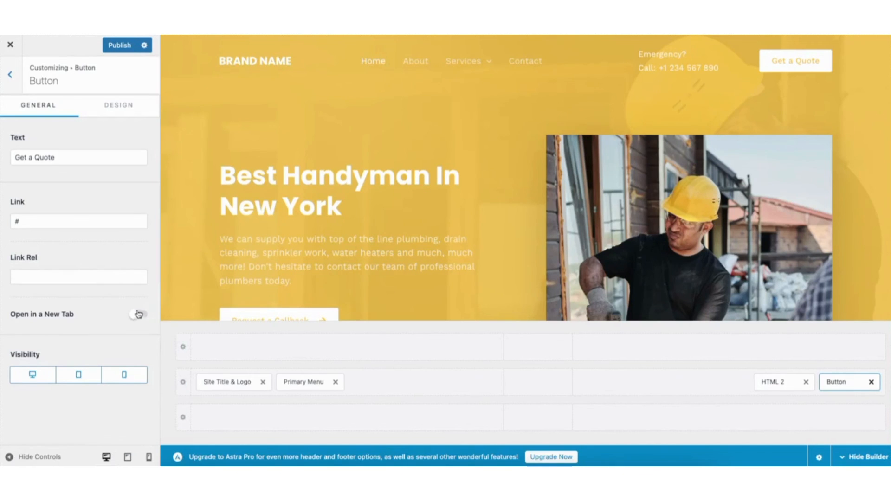
Step: Remove the Get a Quote button from the header and review the site logo's general and design settings
{"action": "left_click", "coordinate": [872, 383]}
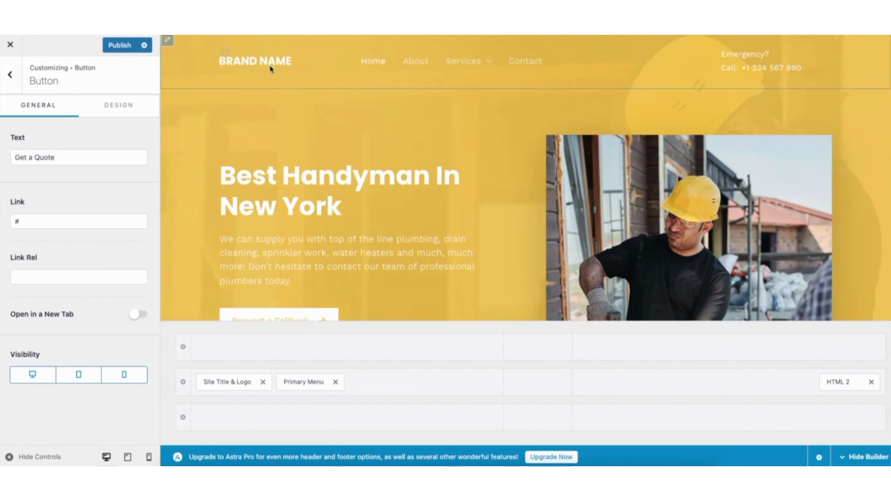
{"action": "left_click", "coordinate": [225, 56]}
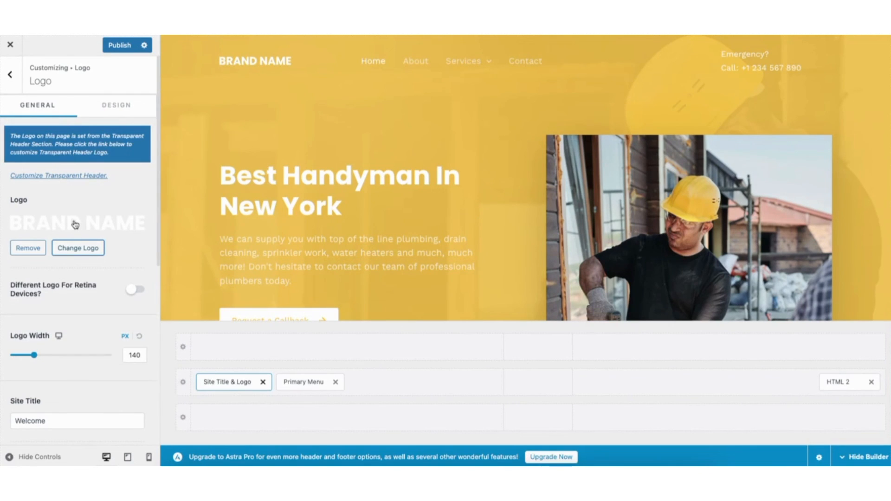
{"action": "left_click_drag", "start_coordinate": [157, 205], "coordinate": [176, 284]}
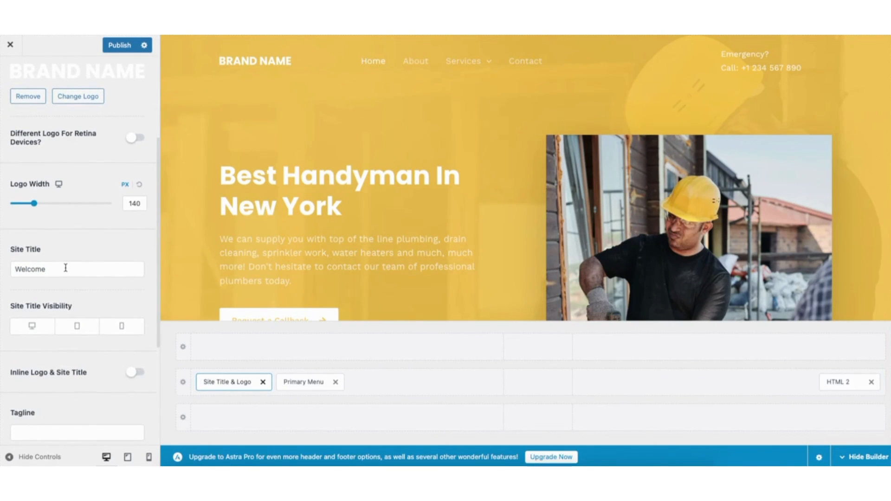
{"action": "left_click_drag", "start_coordinate": [158, 263], "coordinate": [154, 320]}
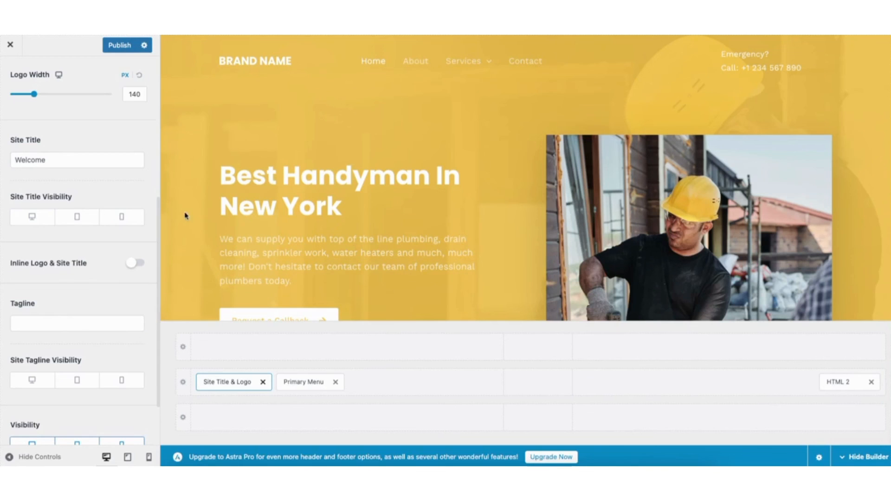
{"action": "left_click_drag", "start_coordinate": [157, 215], "coordinate": [167, 80]}
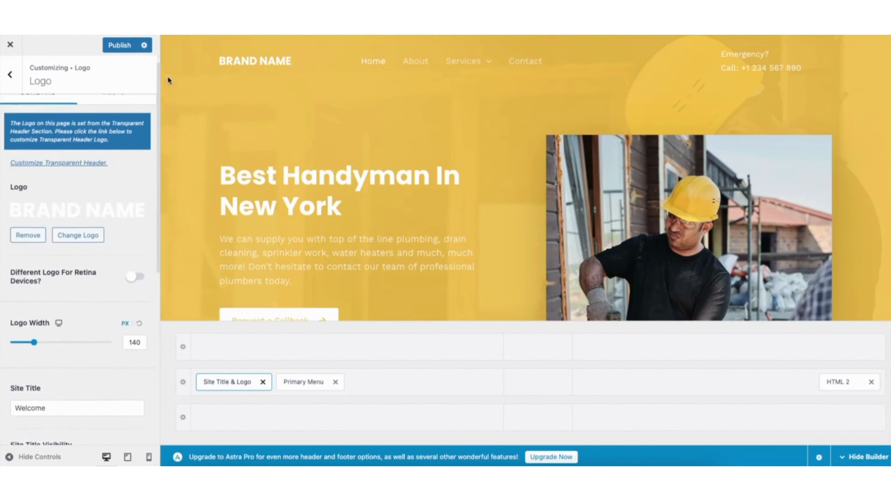
{"action": "left_click", "coordinate": [116, 107]}
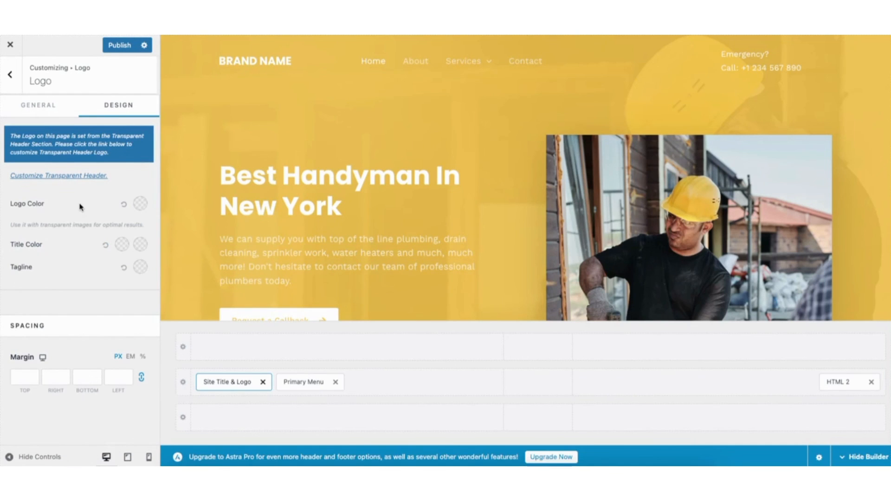
Step: Leave the logo settings and view the site icon option under Site Identity in the theme Customizer
{"action": "left_click", "coordinate": [10, 76]}
{"action": "left_click", "coordinate": [13, 78]}
{"action": "left_click", "coordinate": [13, 77]}
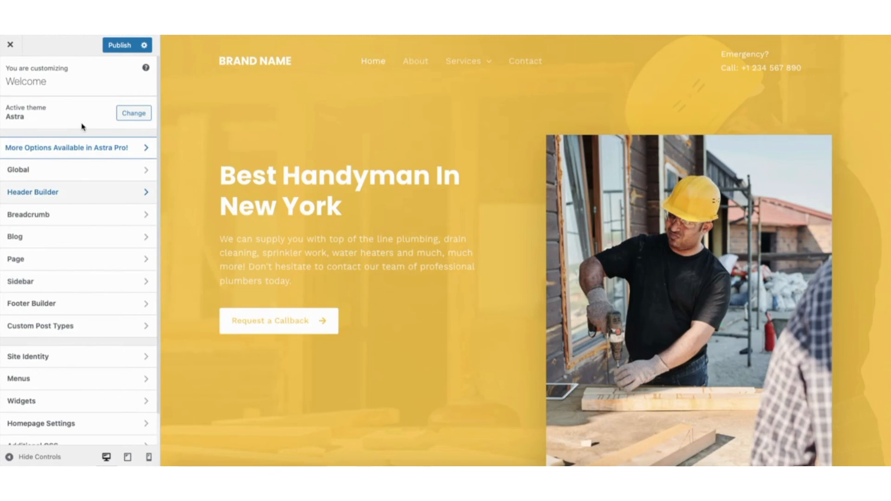
{"action": "left_click", "coordinate": [41, 357]}
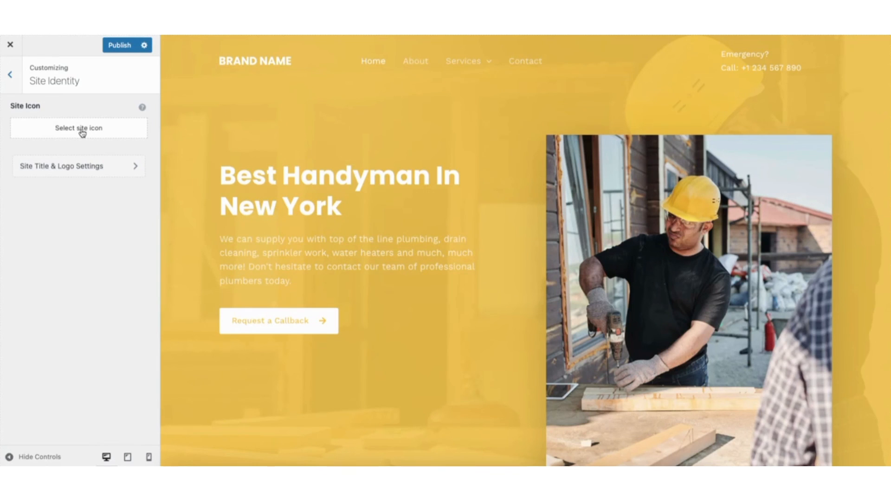
{"action": "left_click", "coordinate": [10, 75]}
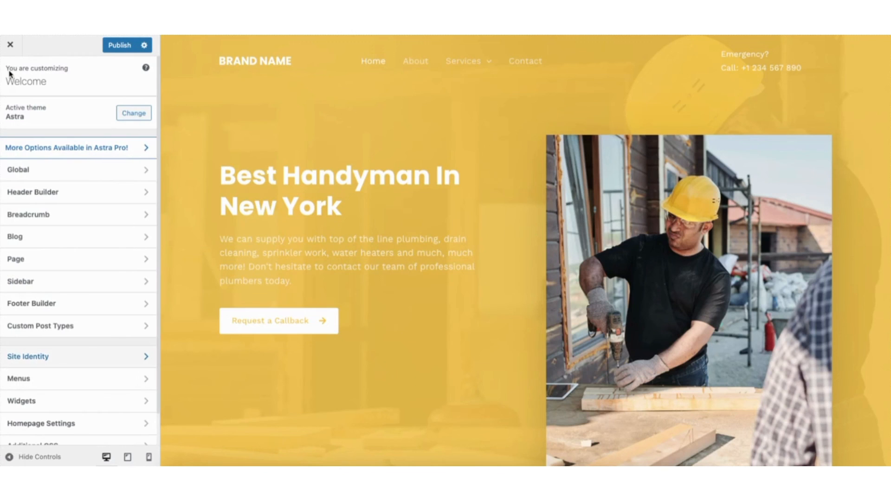
Step: Examine the theme's global typography presets, color palette and button style settings
{"action": "left_click", "coordinate": [48, 172]}
{"action": "left_click", "coordinate": [64, 110]}
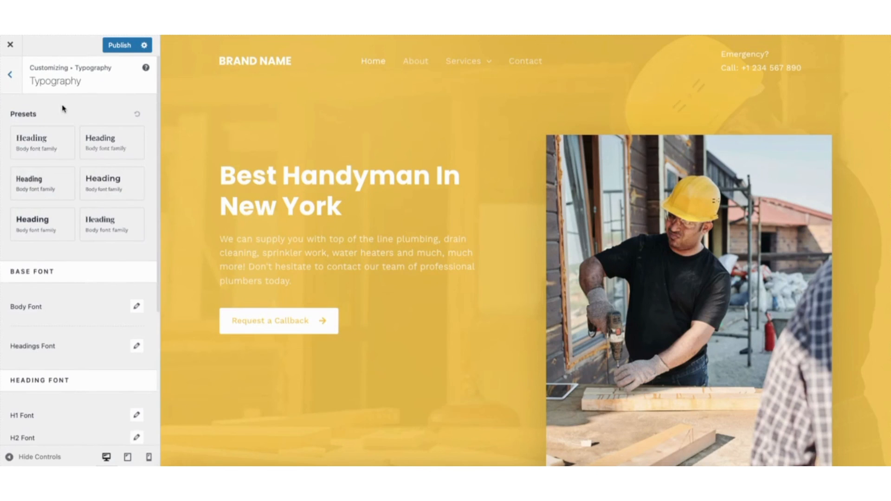
{"action": "left_click", "coordinate": [10, 74]}
{"action": "left_click", "coordinate": [35, 127]}
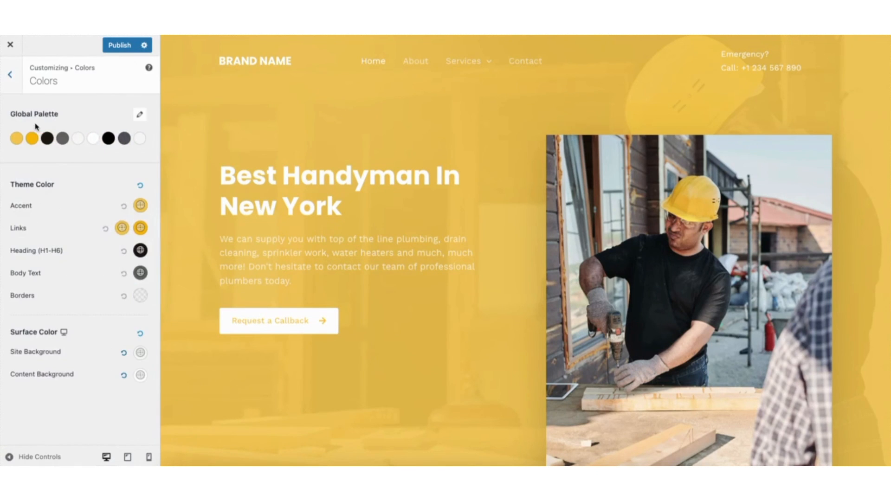
{"action": "left_click", "coordinate": [10, 74]}
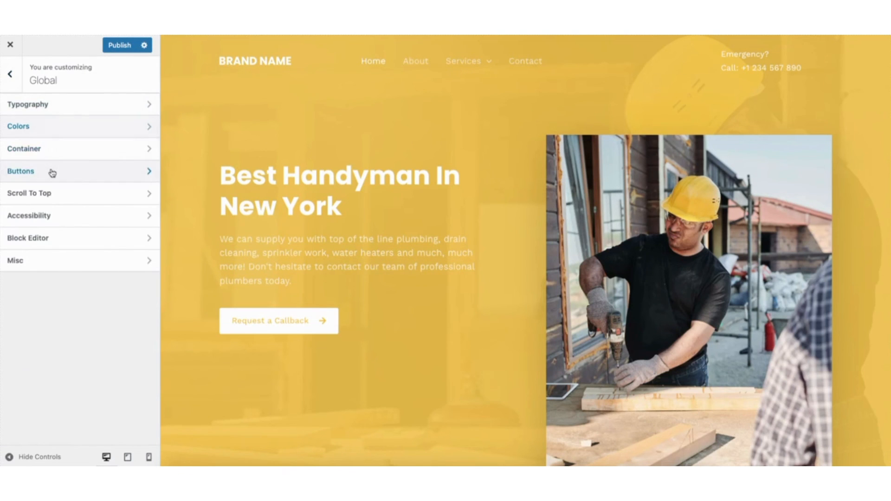
{"action": "left_click", "coordinate": [52, 173]}
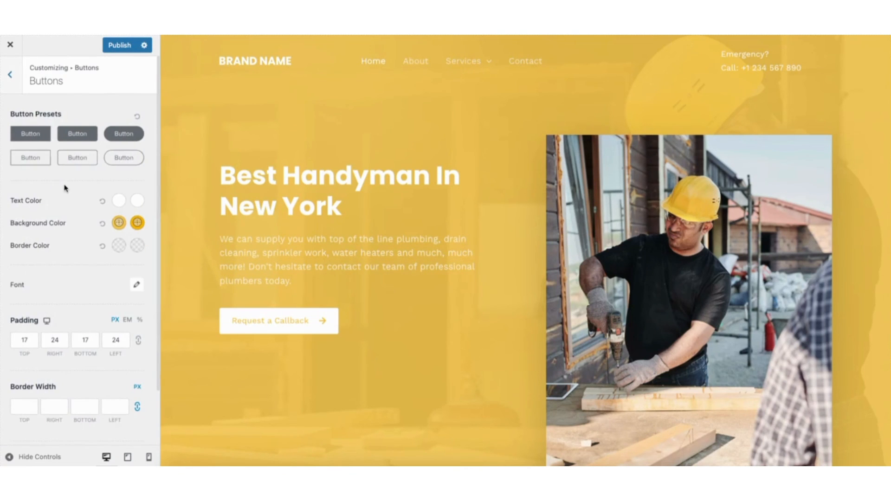
{"action": "left_click", "coordinate": [10, 75]}
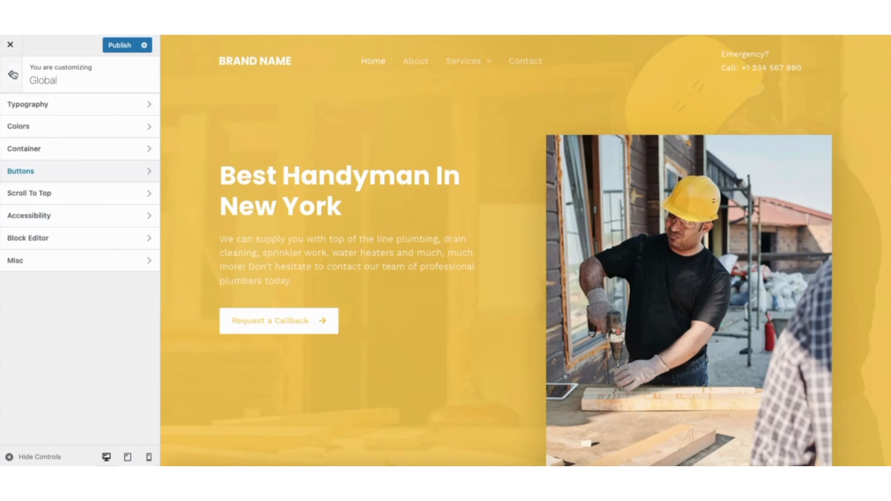
{"action": "scroll", "coordinate": [445, 251], "scroll_direction": "down", "scroll_amount": 8}
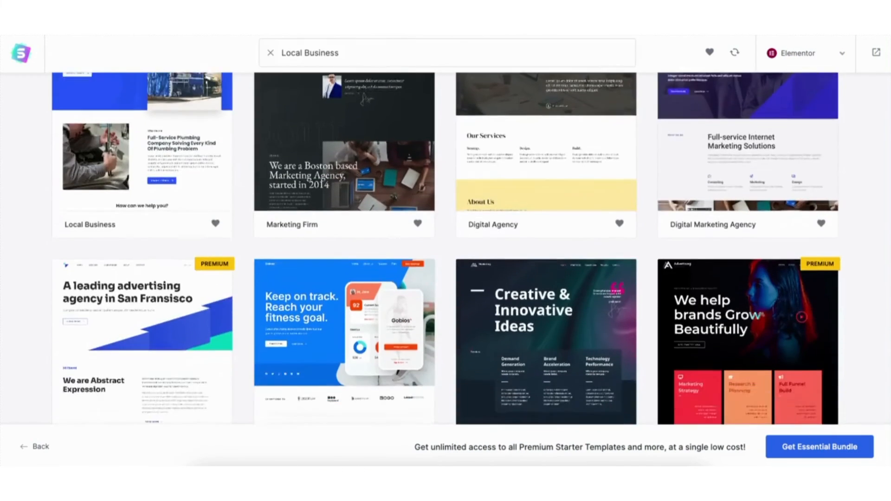
{"action": "scroll", "coordinate": [445, 250], "scroll_direction": "down", "scroll_amount": 10}
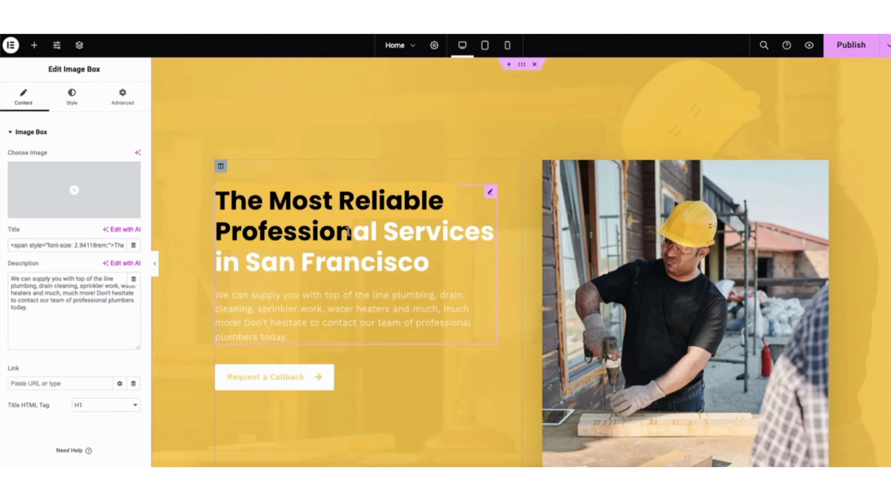
Step: Replace the hero title in the Home page's Image Box with new text starting "The Best H" in Elementor
{"action": "left_click_drag", "start_coordinate": [348, 231], "coordinate": [433, 258]}
{"action": "type", "text": "The Best"}
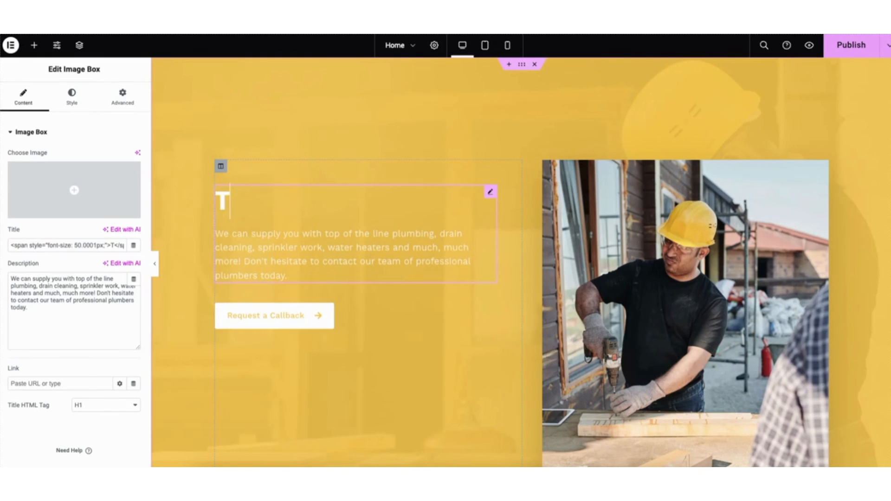
{"action": "type", "text": " H"}
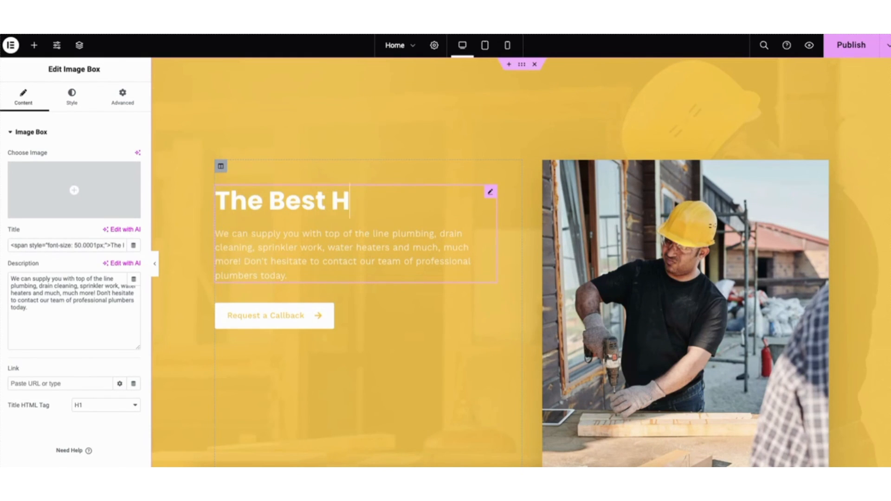